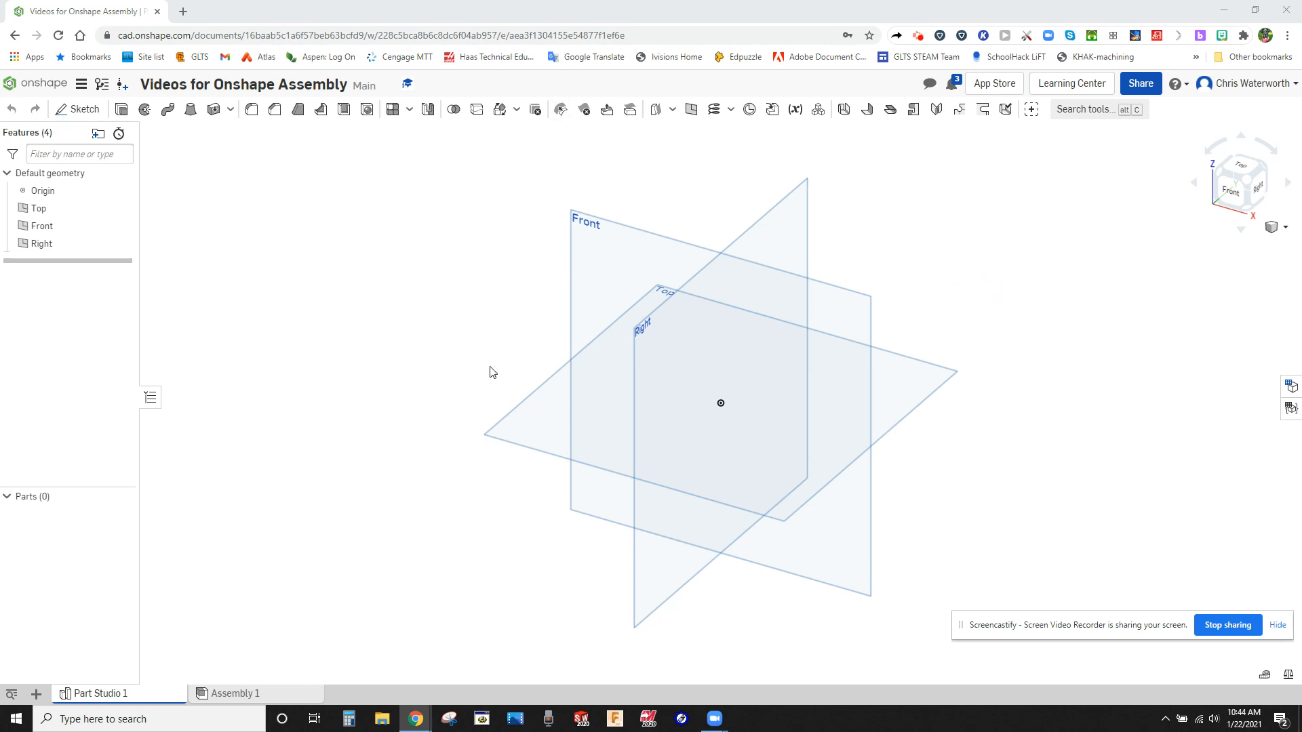
Review the slide rail assembly drawing 8967 and the rail part drawing 8967-1 in Google Drive, and return to the Onshape Part Studio
key(alt+Tab)
key(alt+Tab)
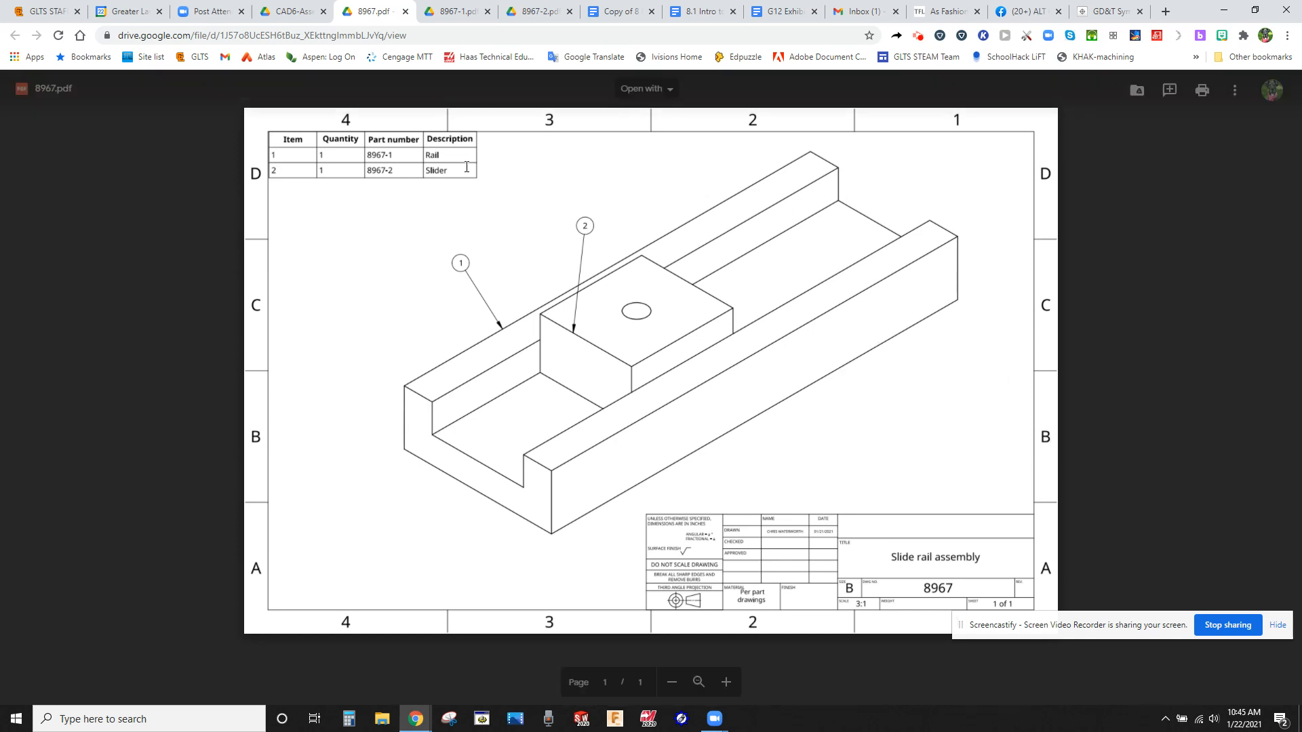
click(441, 13)
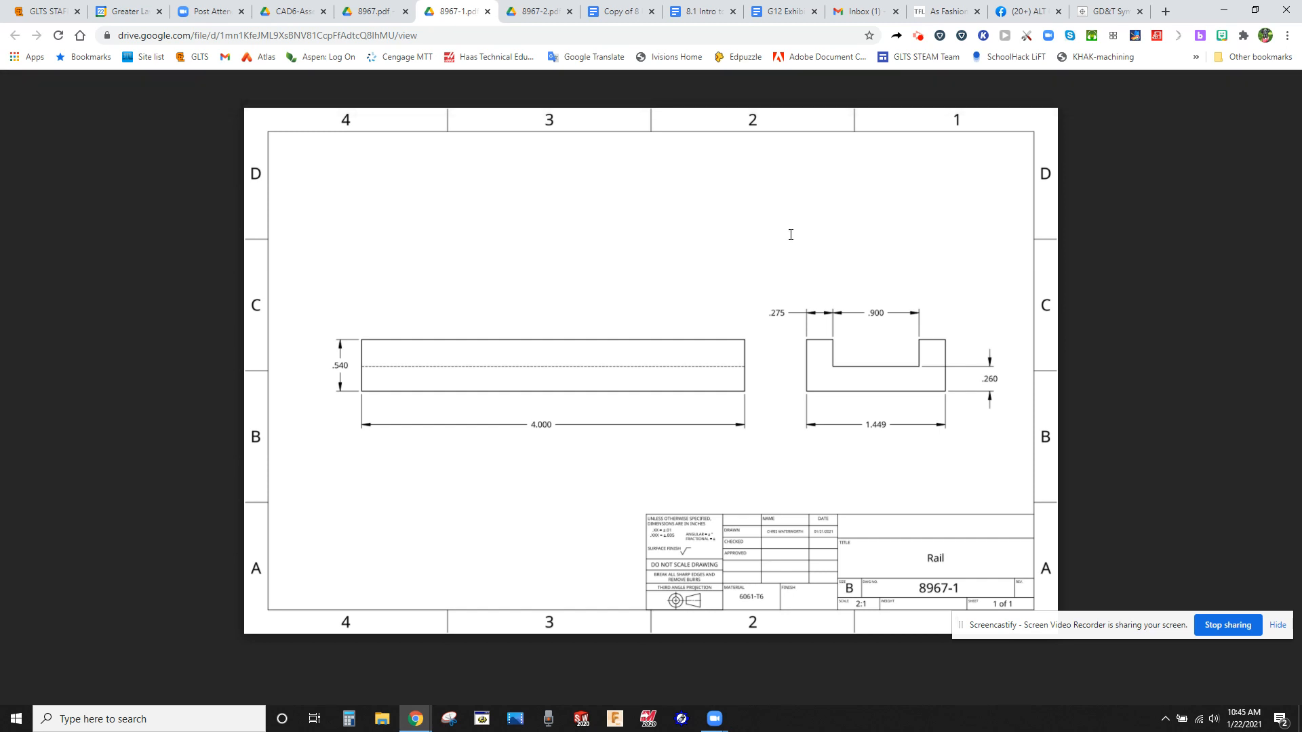
key(alt+Tab)
key(alt+Tab)
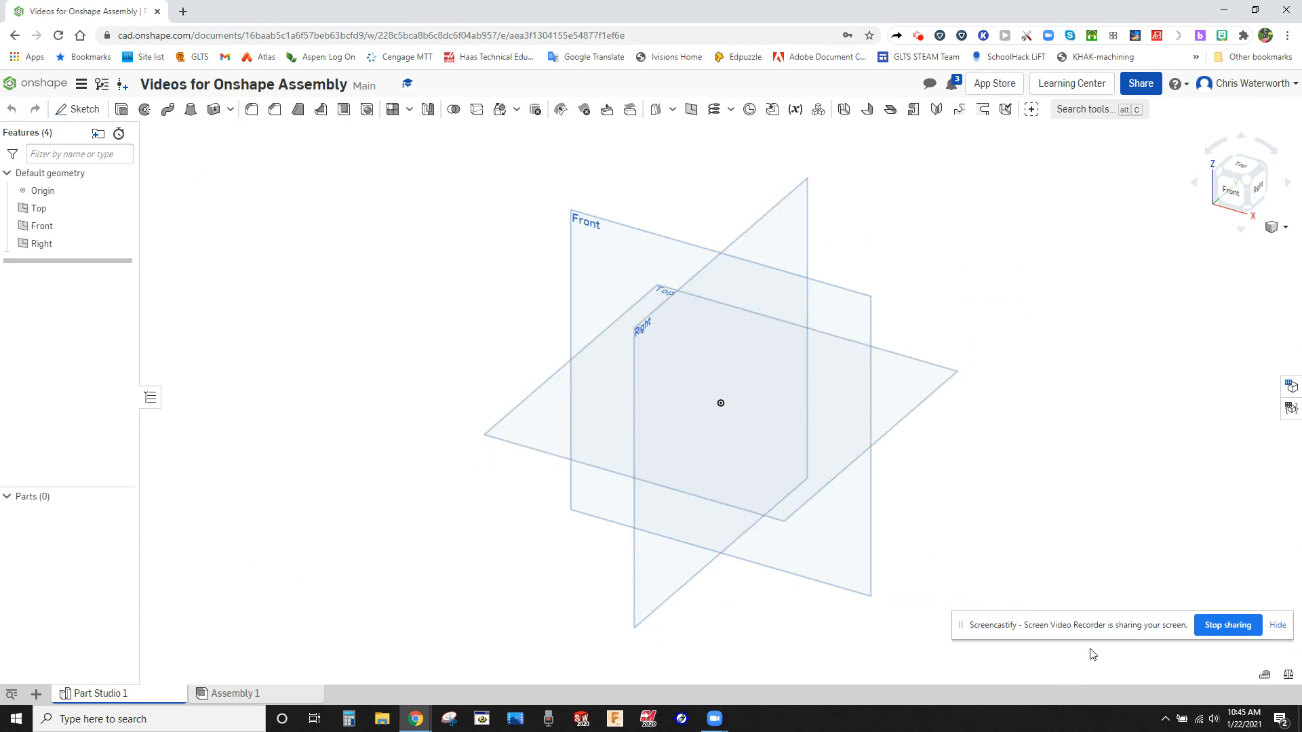
drag(1108, 622, 1032, 661)
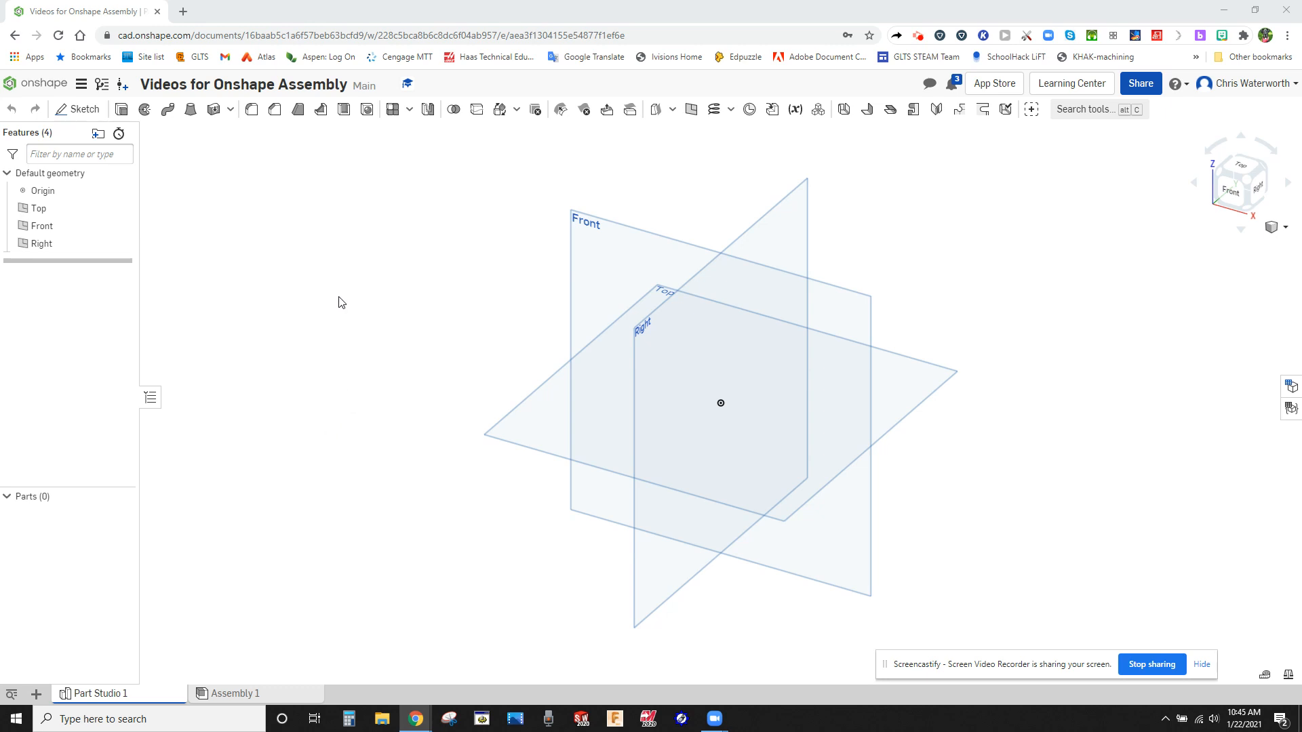
Start a sketch on the Front plane in front view and check the rail's end profile in drawing 8967-1
click(67, 111)
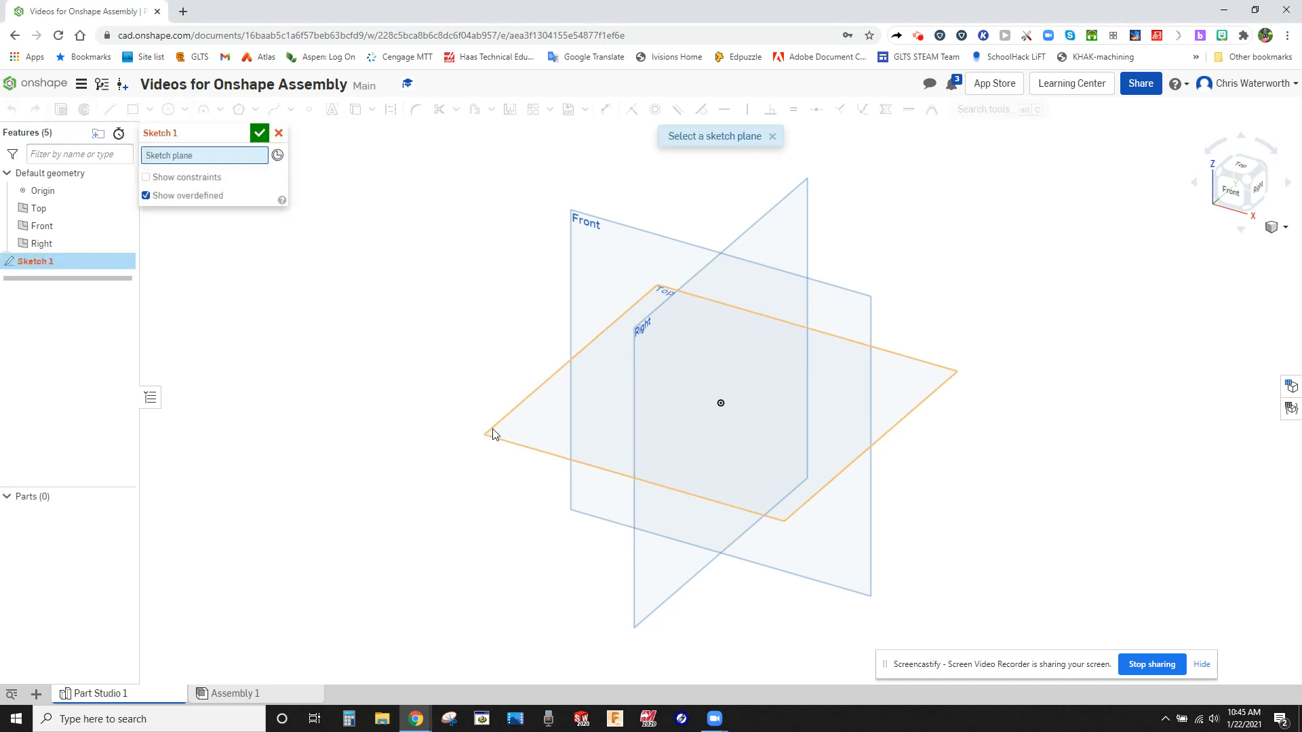
click(641, 243)
click(1233, 188)
key(alt+Tab)
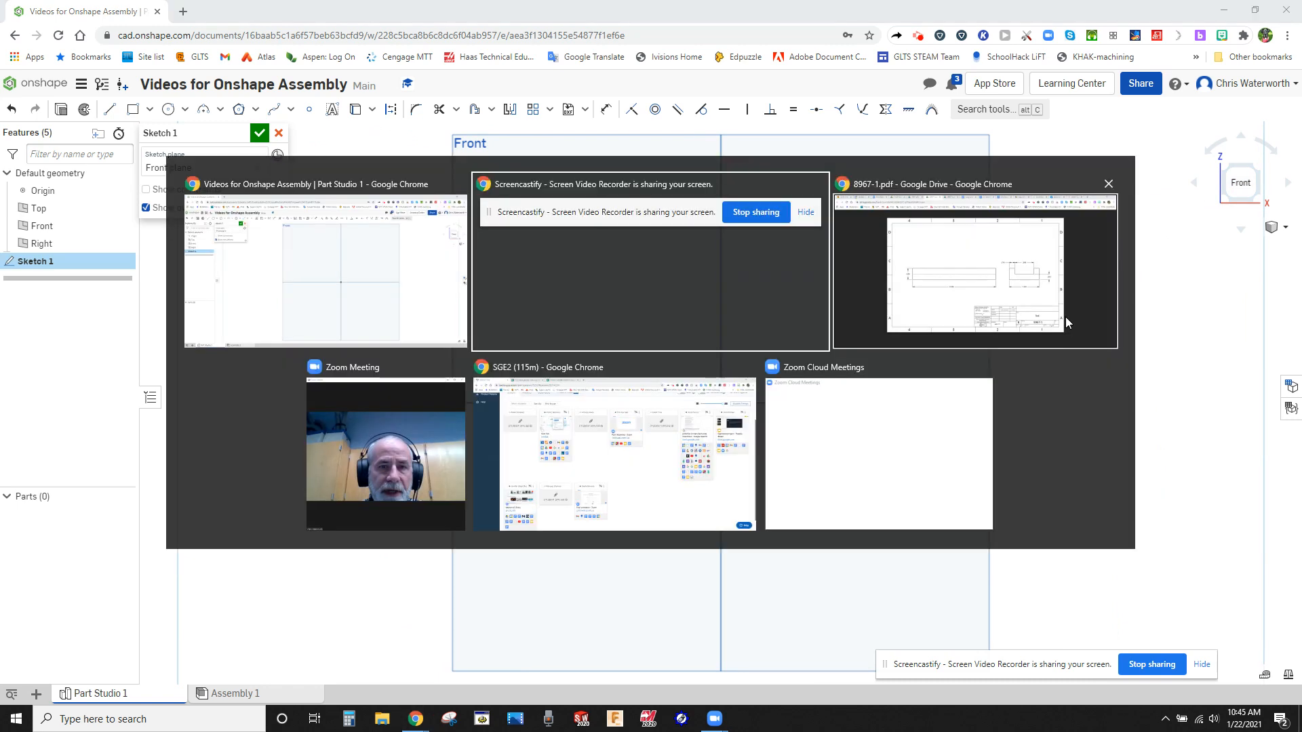
click(1067, 315)
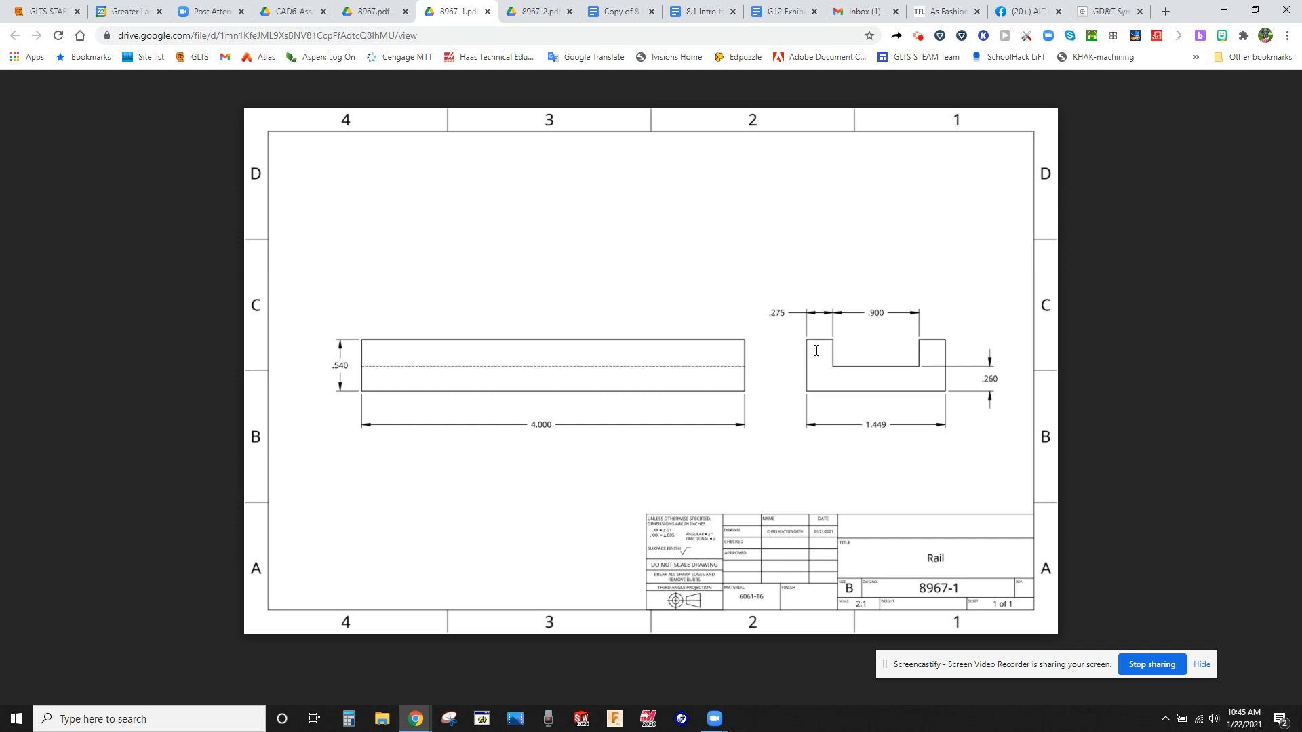
key(alt+Tab)
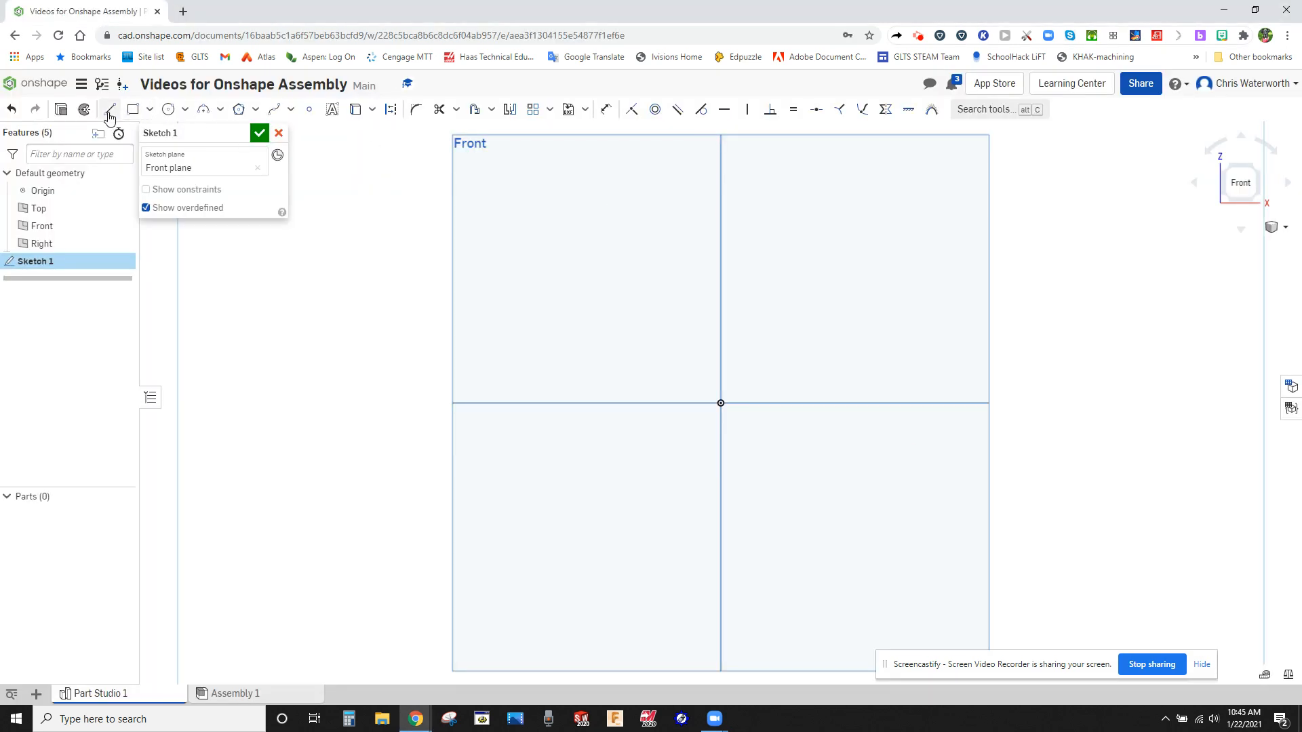
Sketch the left half of the stepped rail profile from the origin, about 1.03 in wide and 0.61 in high, ending above the origin
click(111, 112)
click(721, 404)
click(629, 403)
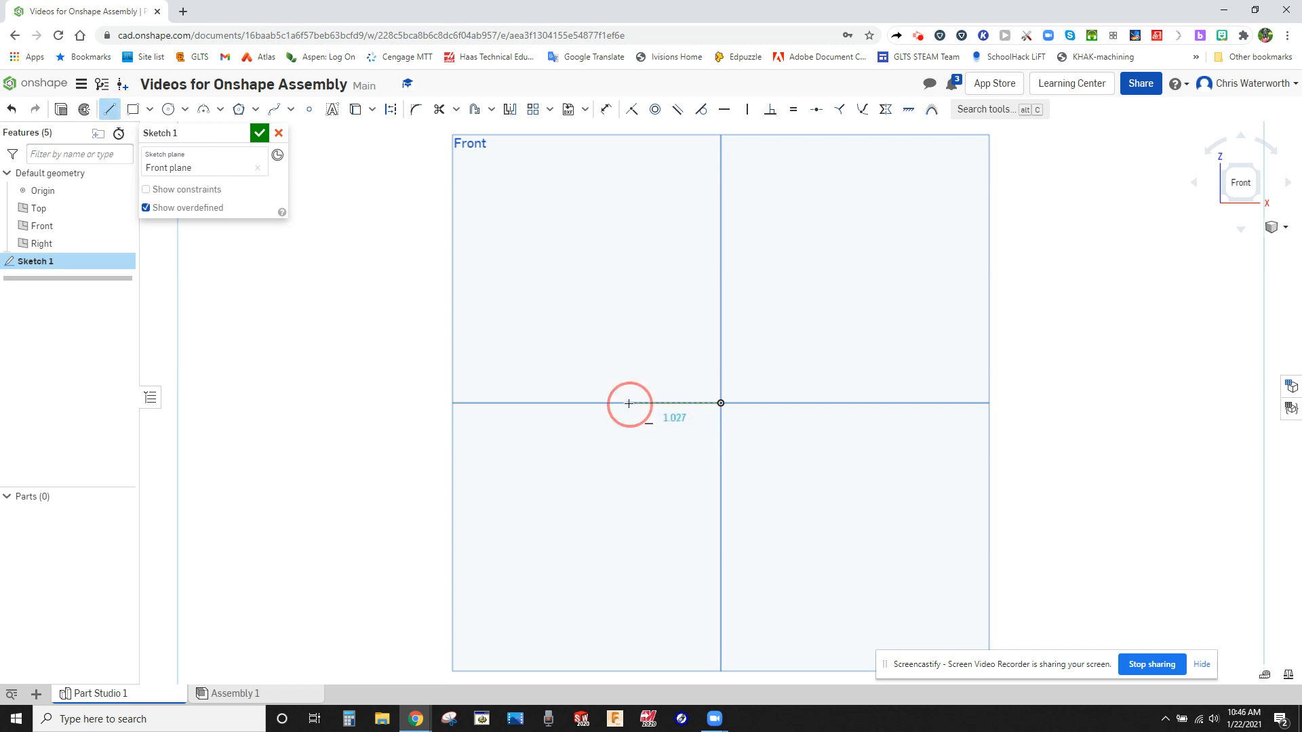
click(629, 349)
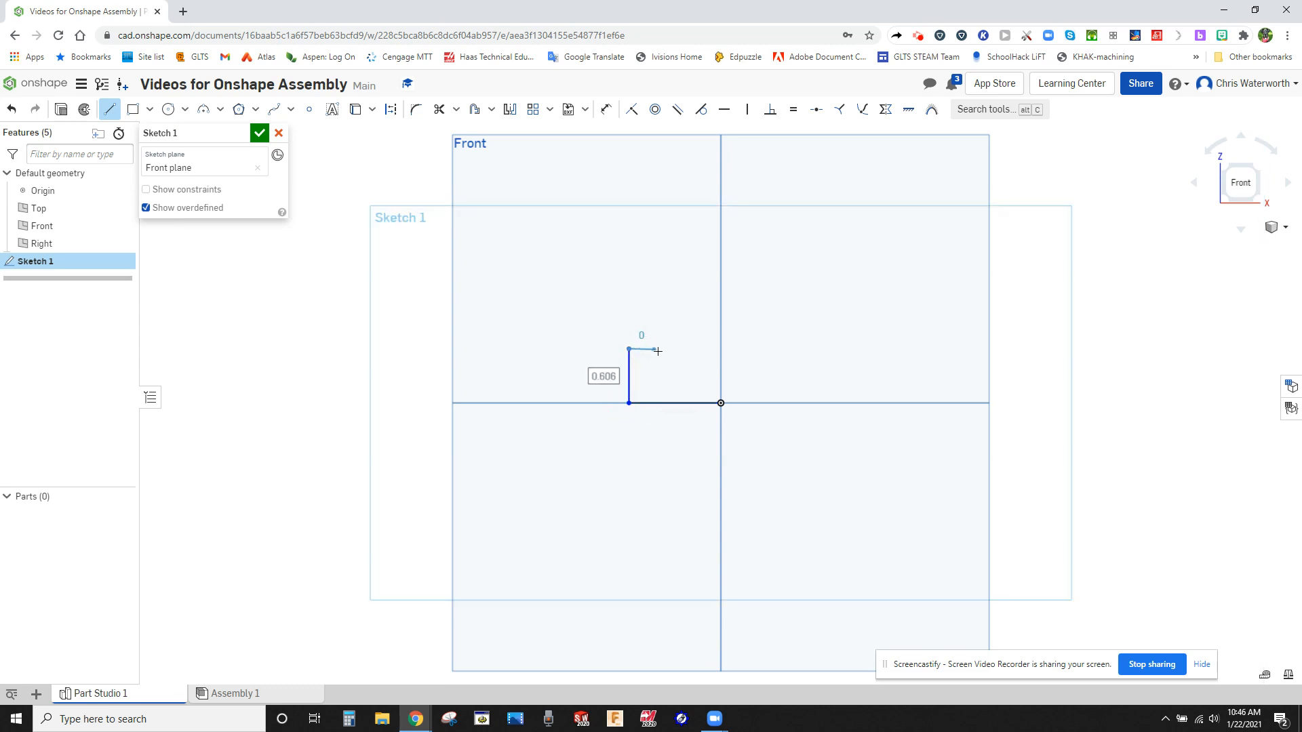
click(666, 350)
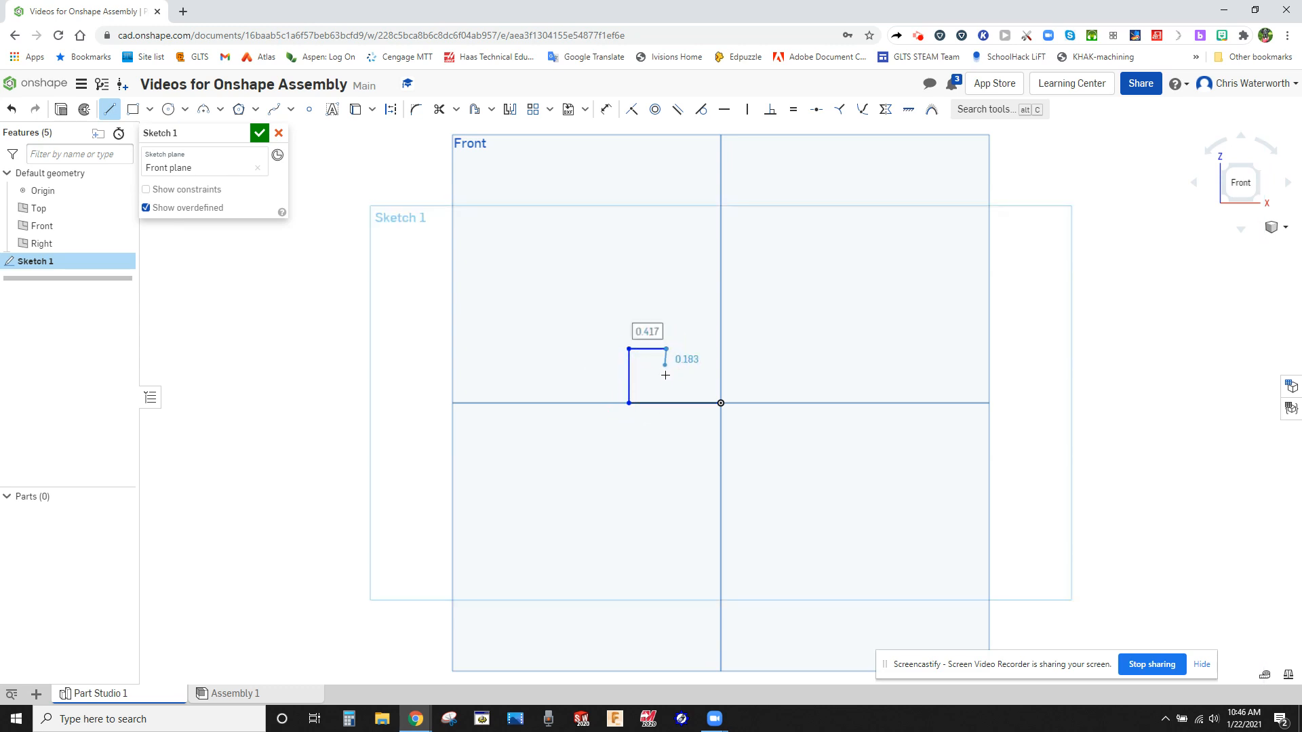
click(667, 381)
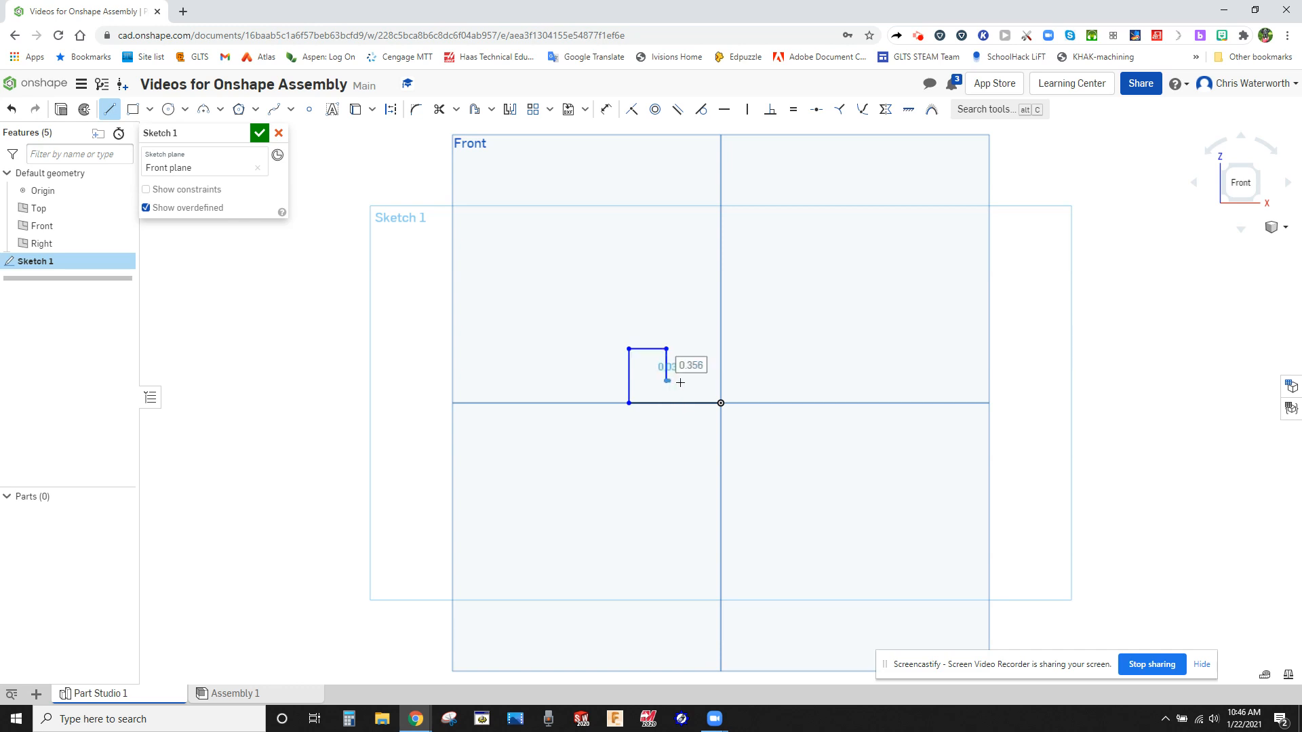
click(720, 381)
key(Escape)
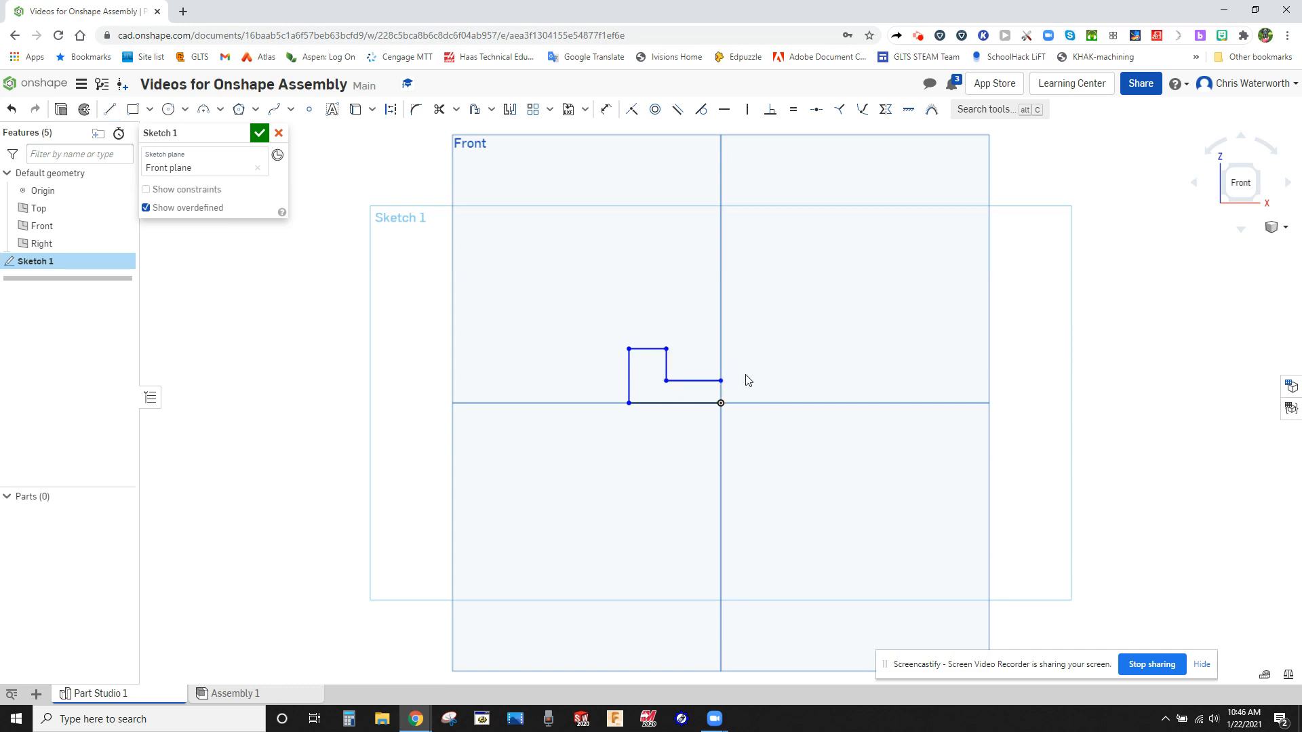
Draw a vertical line about 1 in long downward from the origin and make it construction geometry
key(l)
click(721, 403)
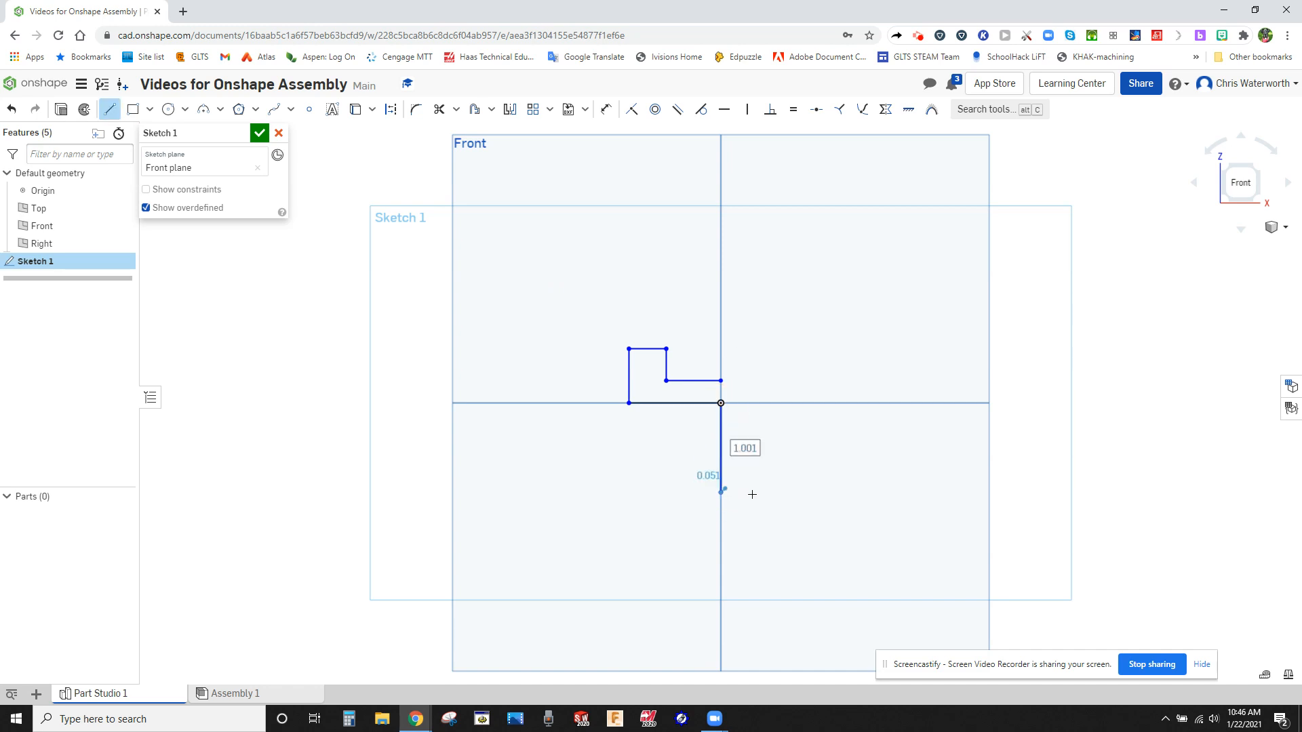
click(752, 494)
key(Escape)
right_click(721, 429)
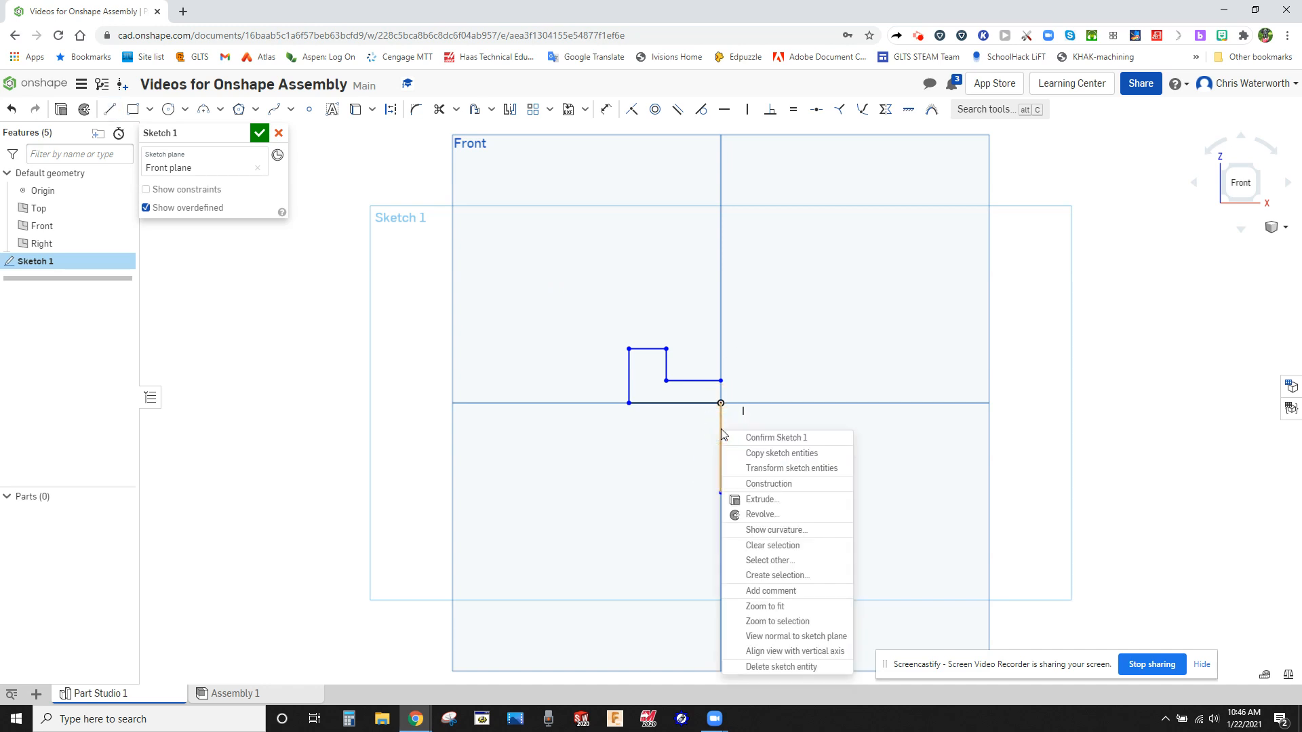
click(757, 479)
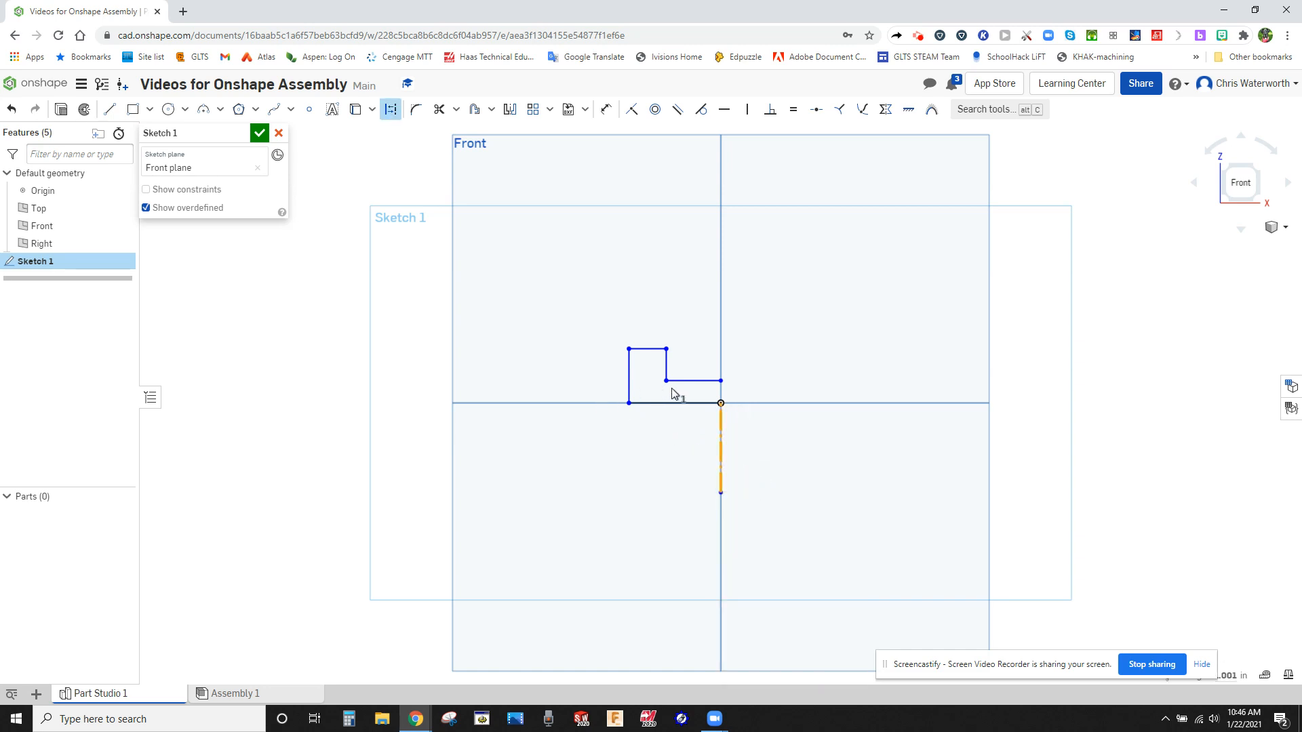
Mirror the lines of the left half-profile about the vertical line below the origin
click(391, 109)
click(689, 379)
click(665, 366)
click(648, 348)
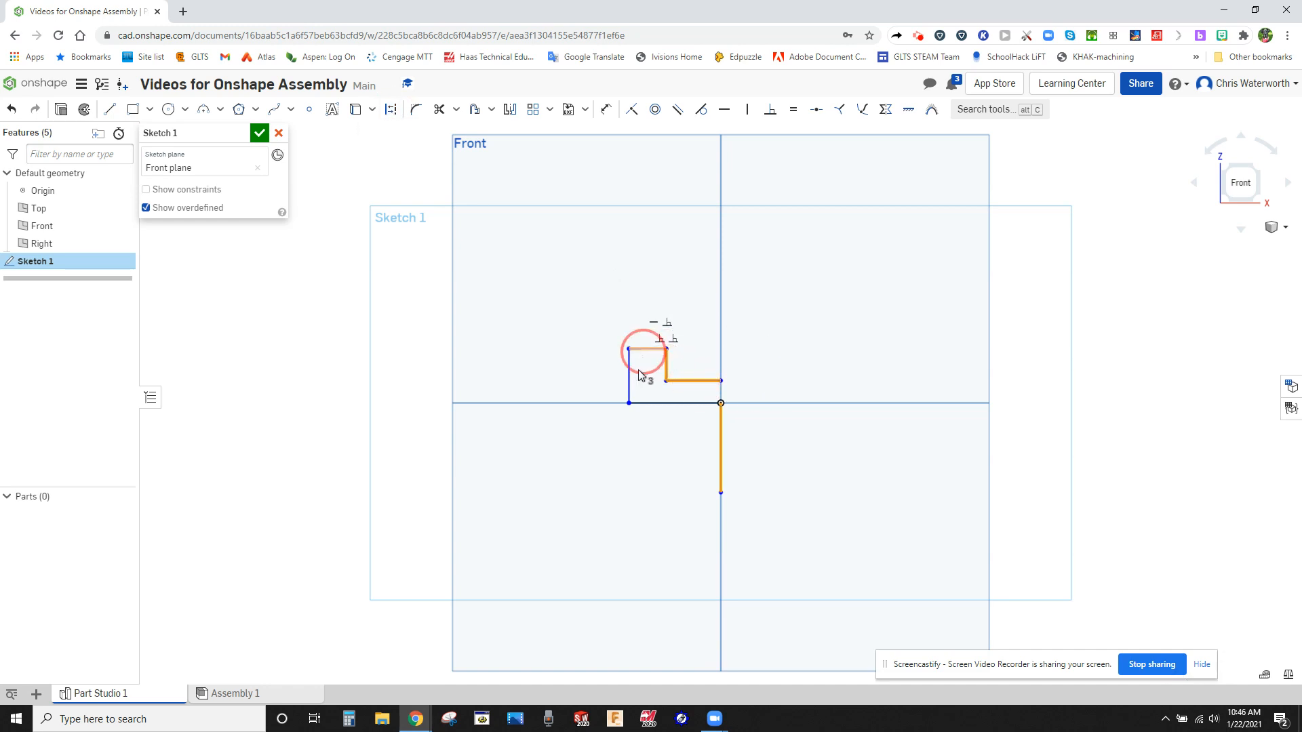
click(654, 403)
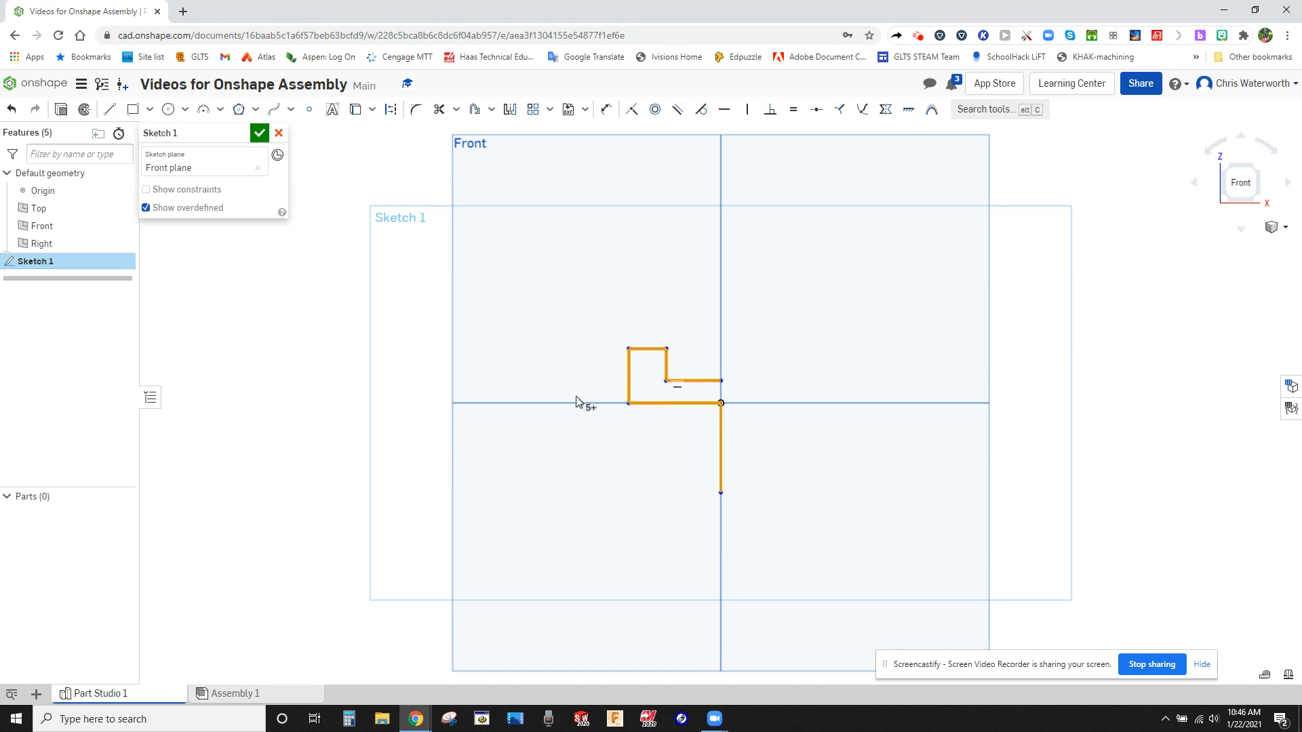
click(510, 109)
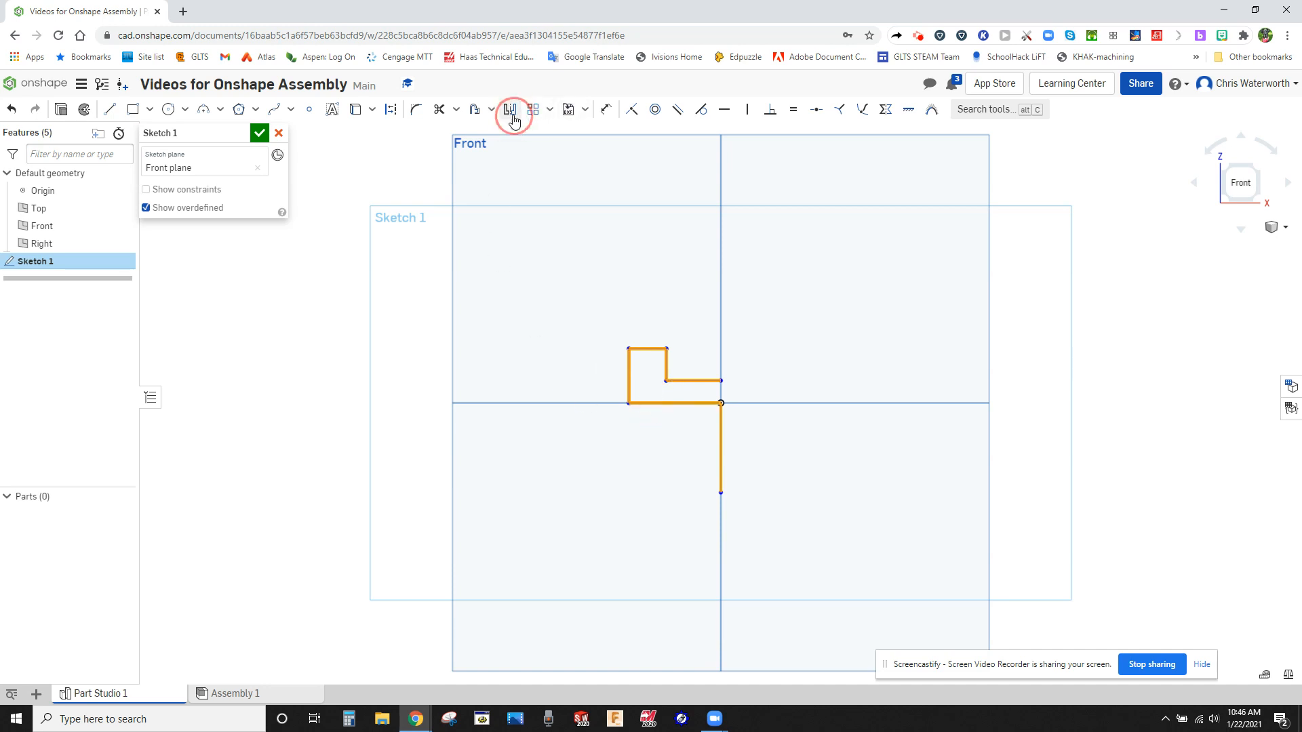
click(721, 466)
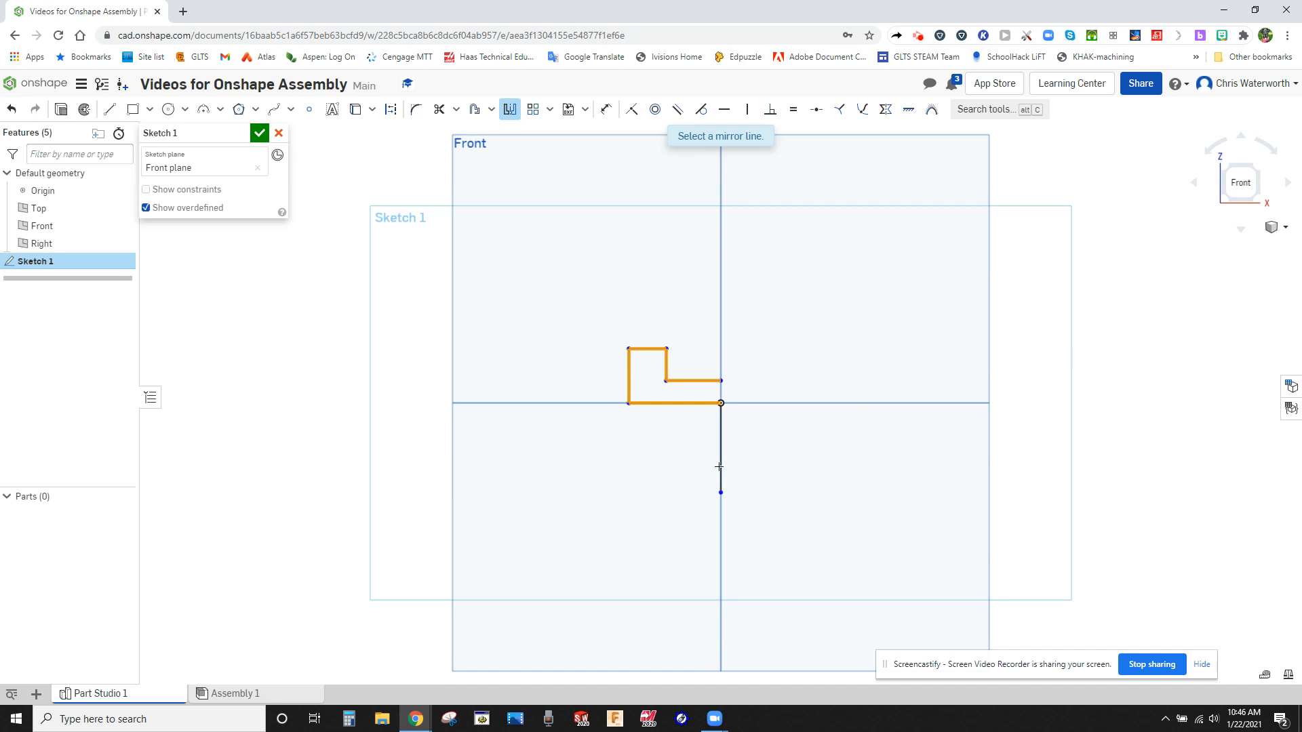
click(722, 465)
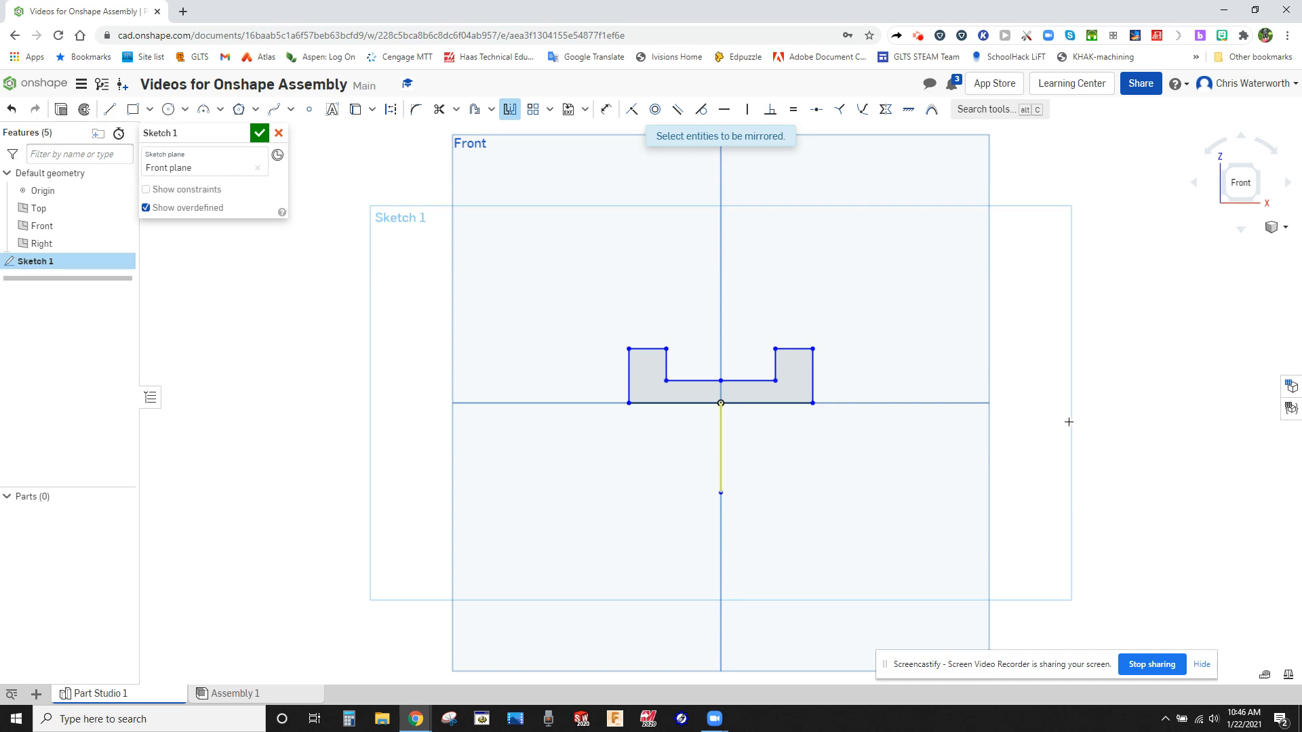
key(Escape)
Dimension the overall width of the profile's base as 1.449 in, as given in the rail drawing
key(d)
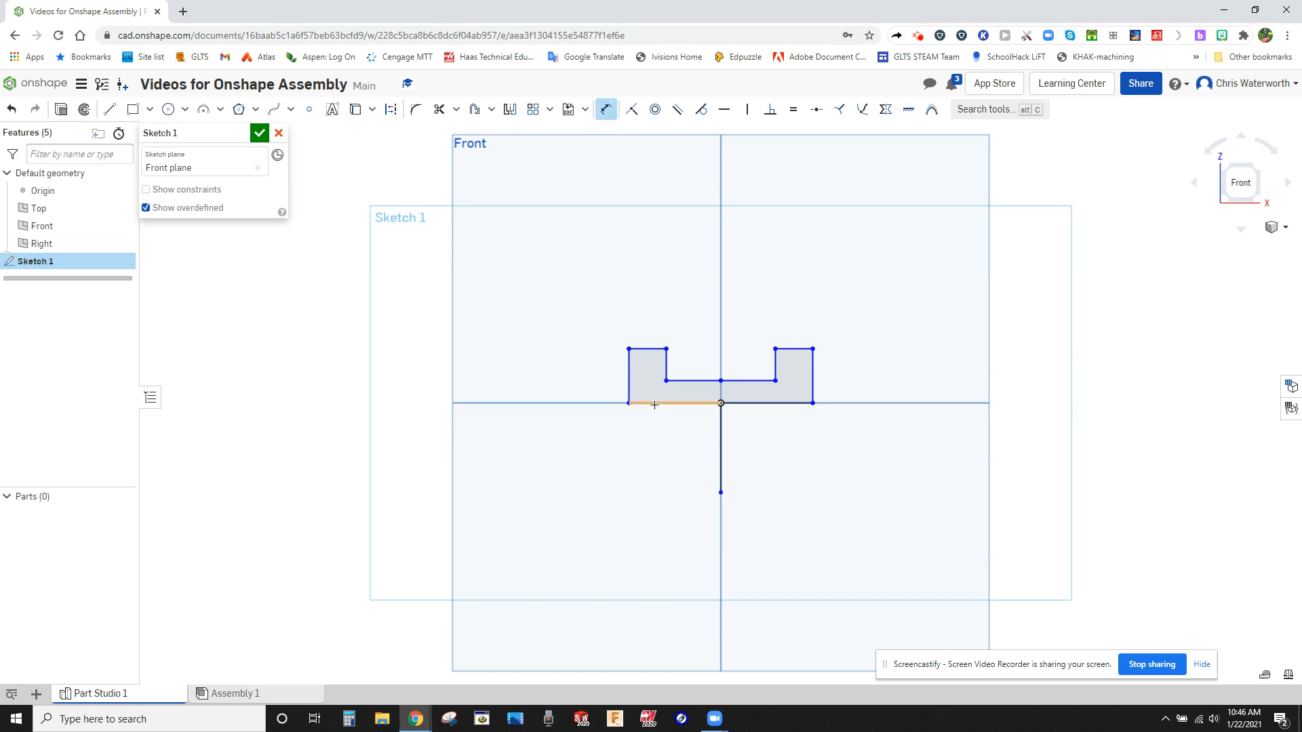
click(628, 403)
click(812, 403)
click(806, 447)
key(alt+Tab)
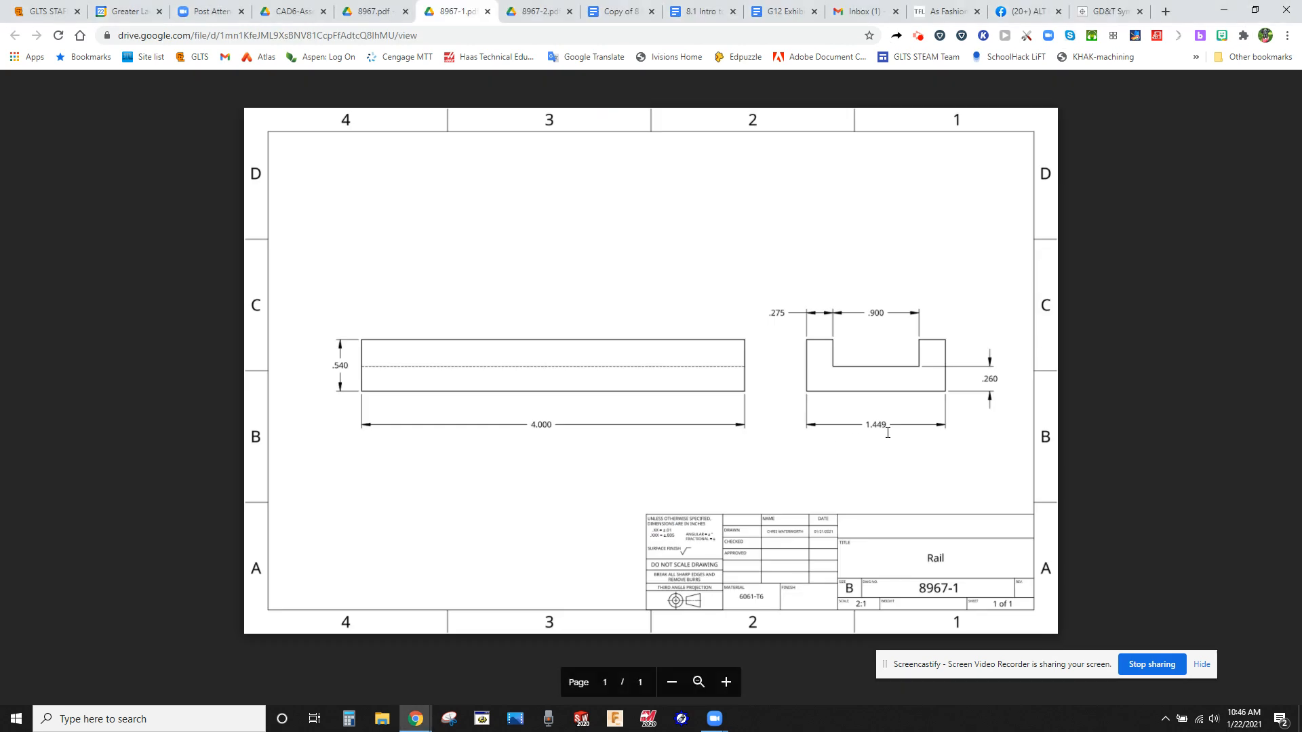
key(alt+Tab)
text(1.44)
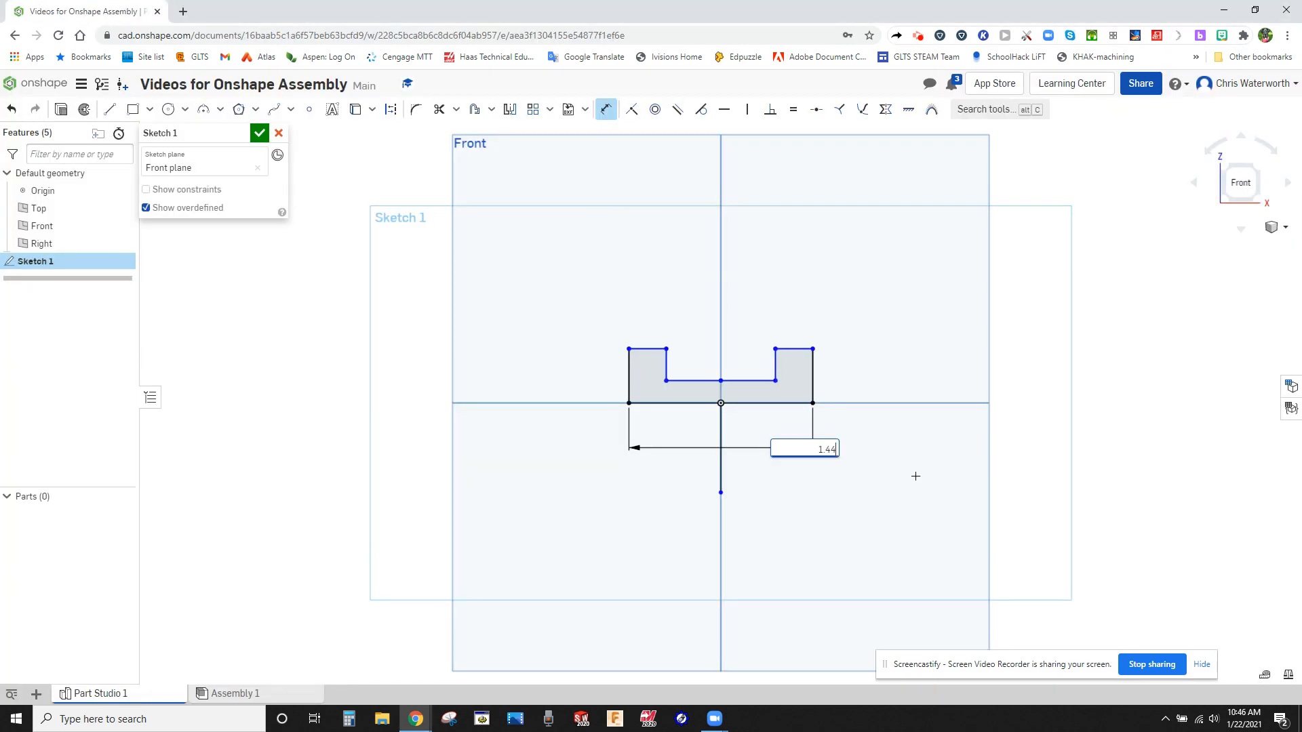
text(9)
key(Return)
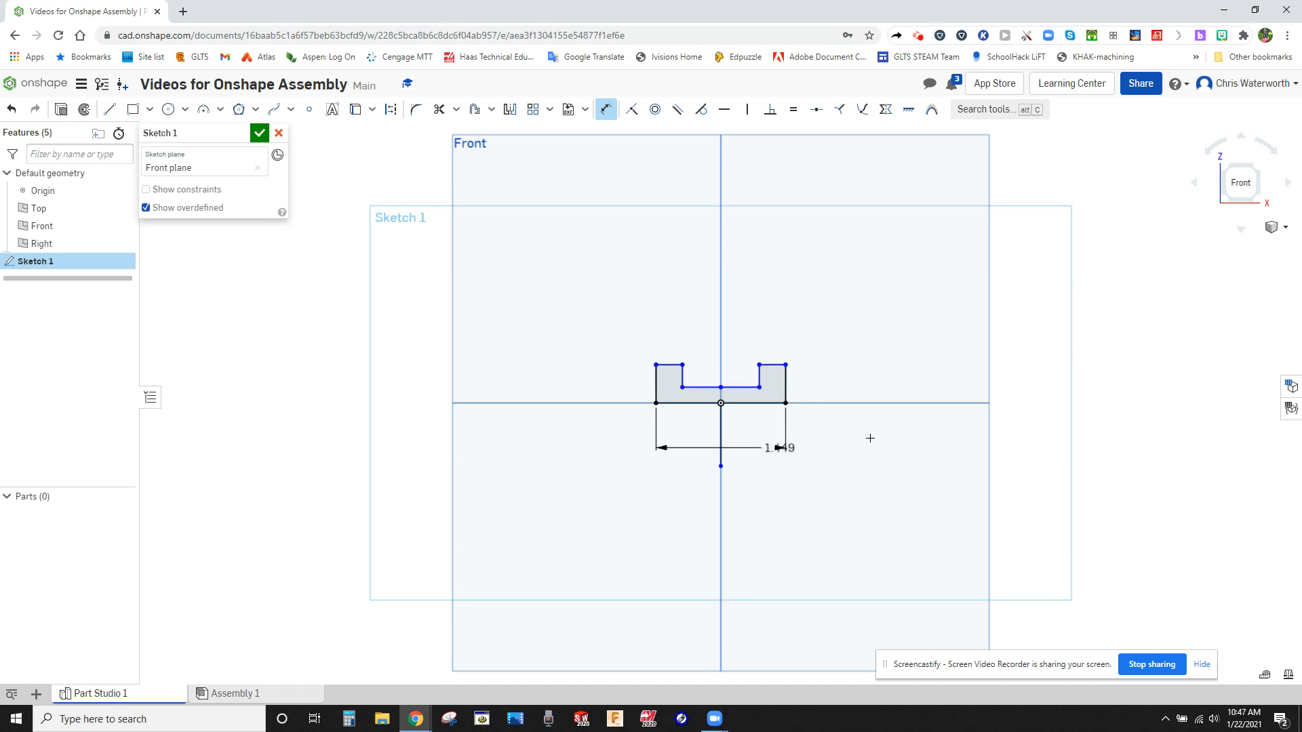
Check the rail height in the drawing and dimension the profile's left outer edge with the value 54
scroll(733, 409, up, 3)
key(alt+Tab)
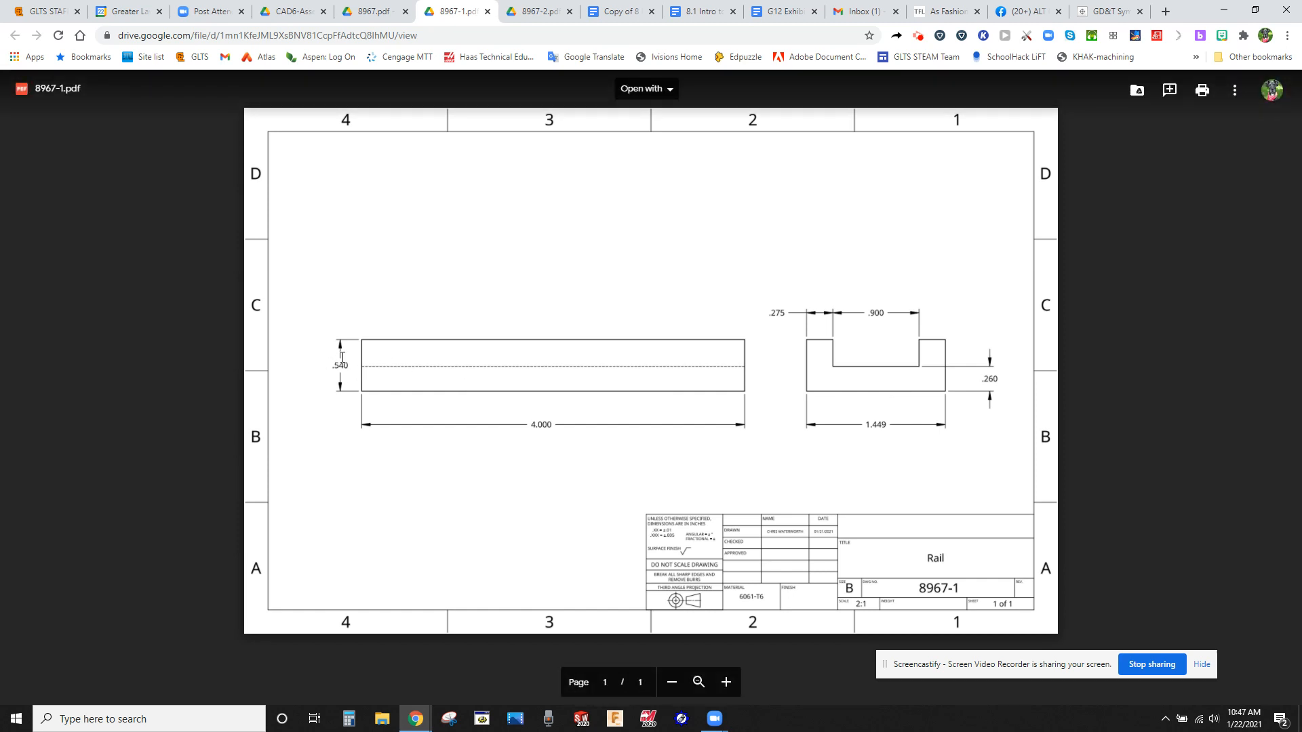
key(alt+Tab)
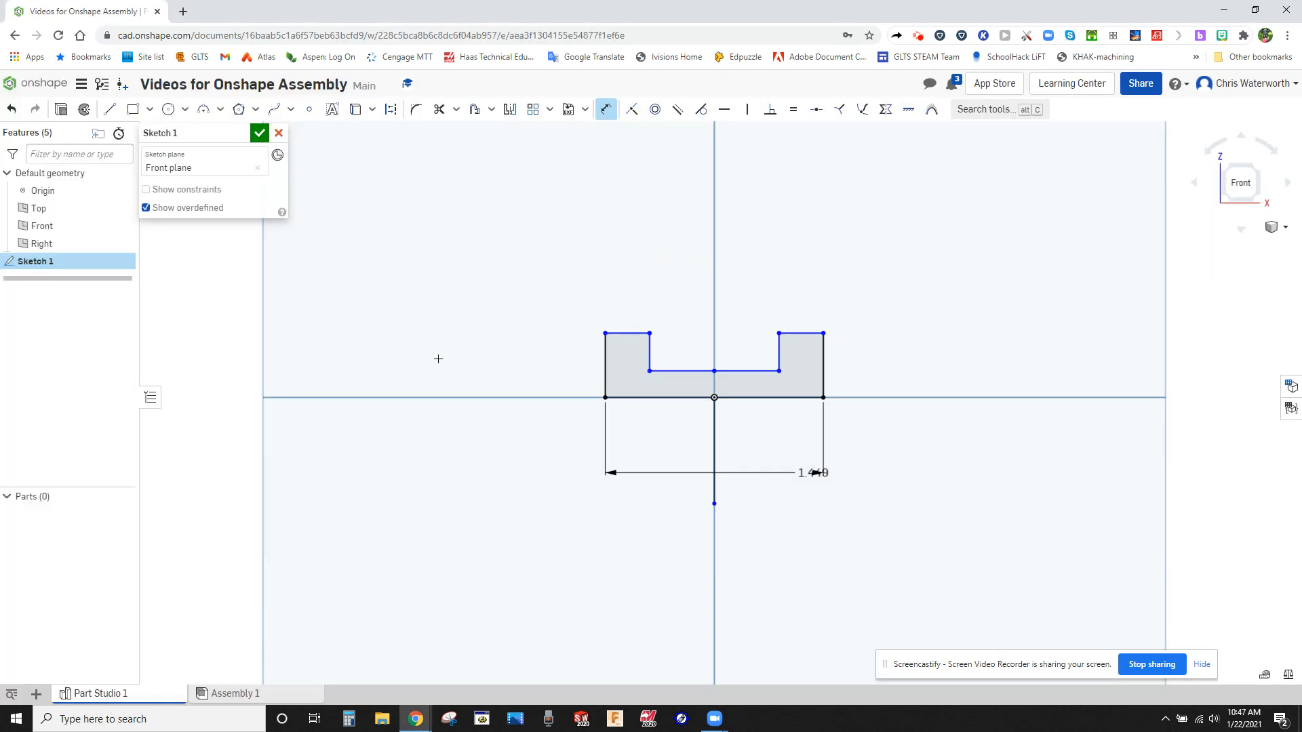
click(603, 380)
click(554, 372)
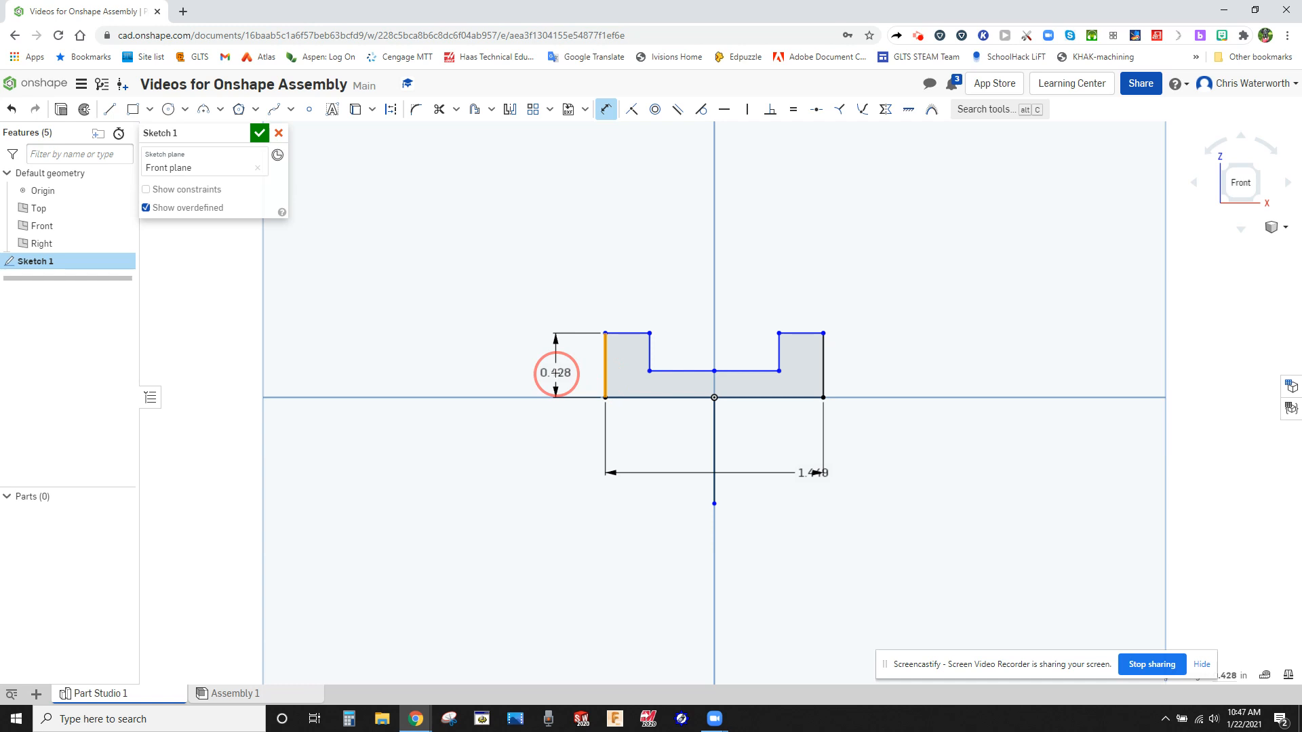
text(54)
key(Return)
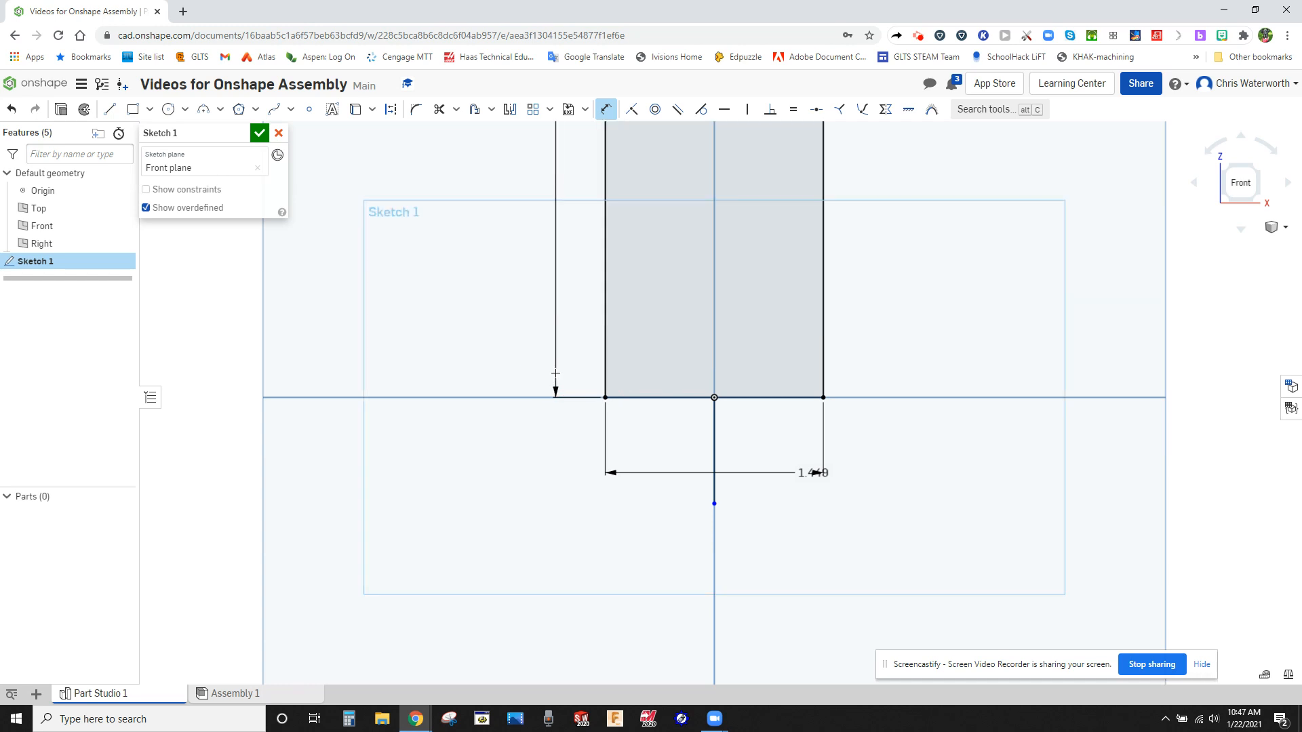
Undo the value of the left edge's height dimension and set it to 0.54 in
click(16, 114)
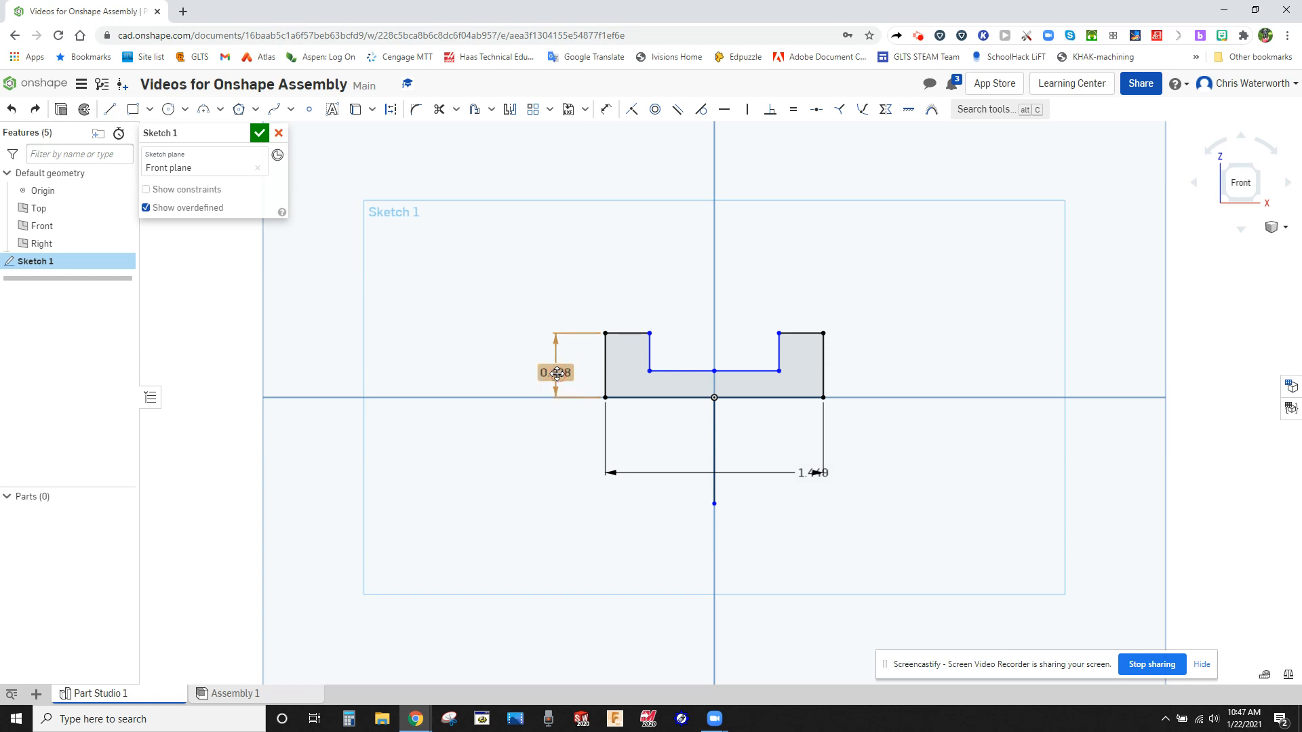
double_click(558, 374)
text(.54)
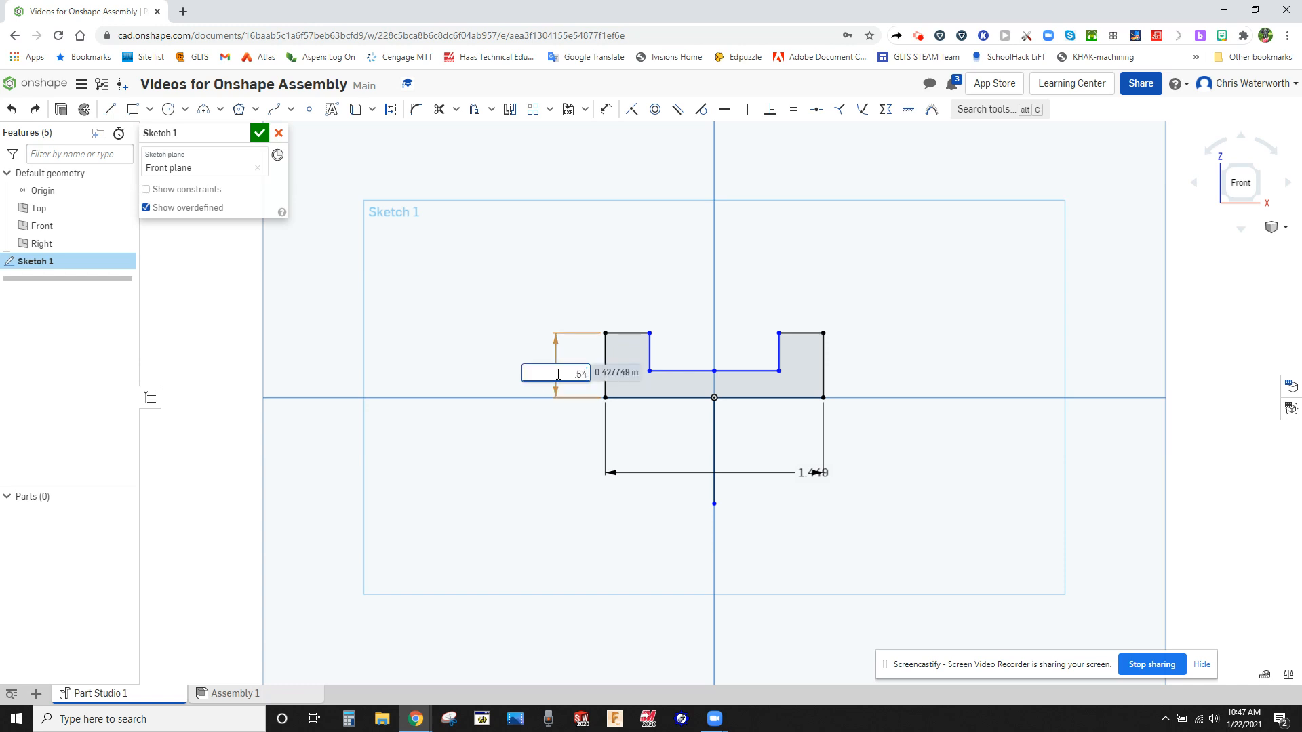
key(Return)
Check the channel floor height in the rail drawing and dimension the floor line 0.26 in above the base
key(alt+Tab)
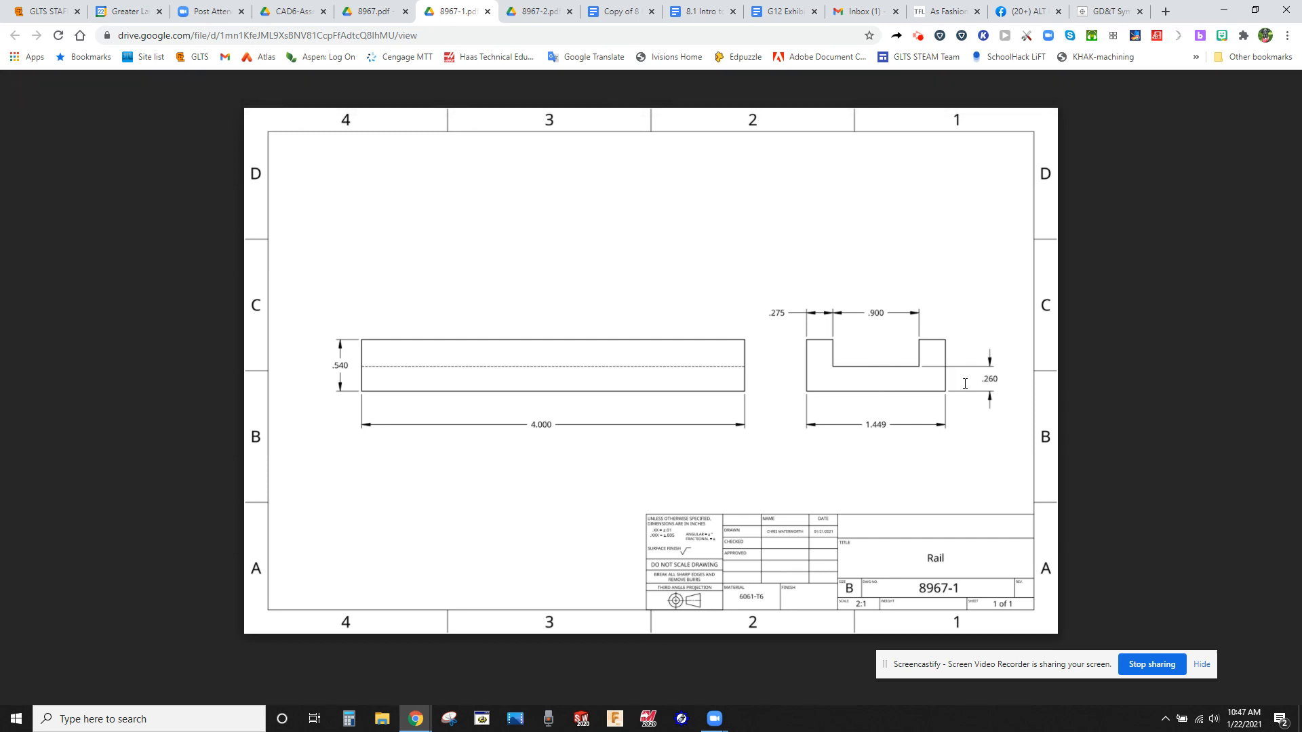
key(alt+Tab)
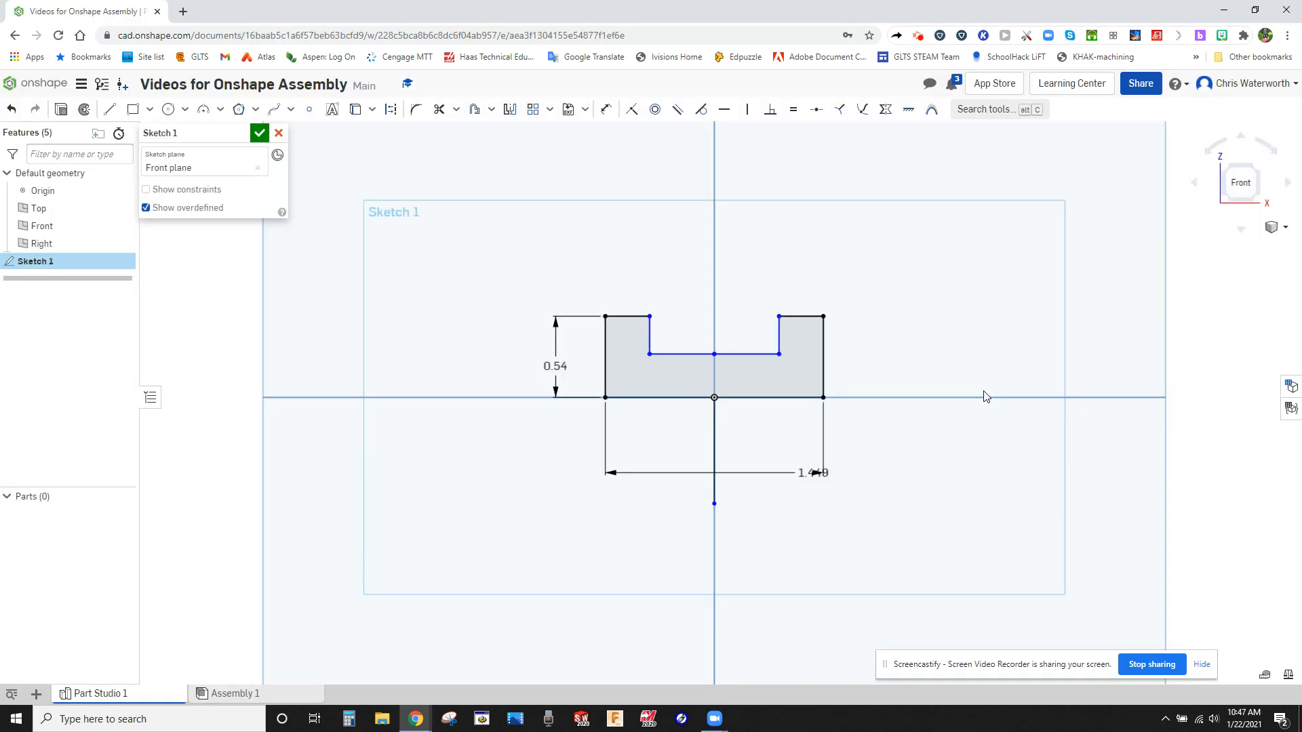
key(u)
click(742, 355)
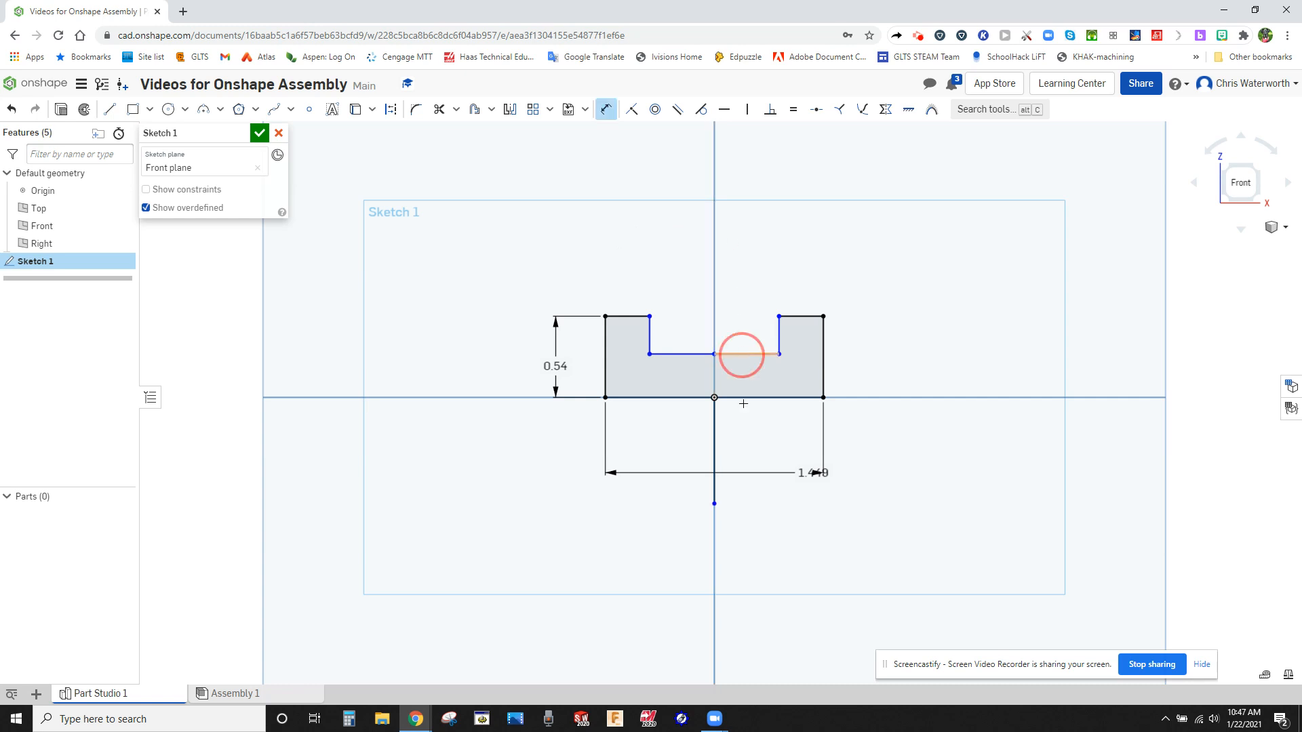
click(895, 368)
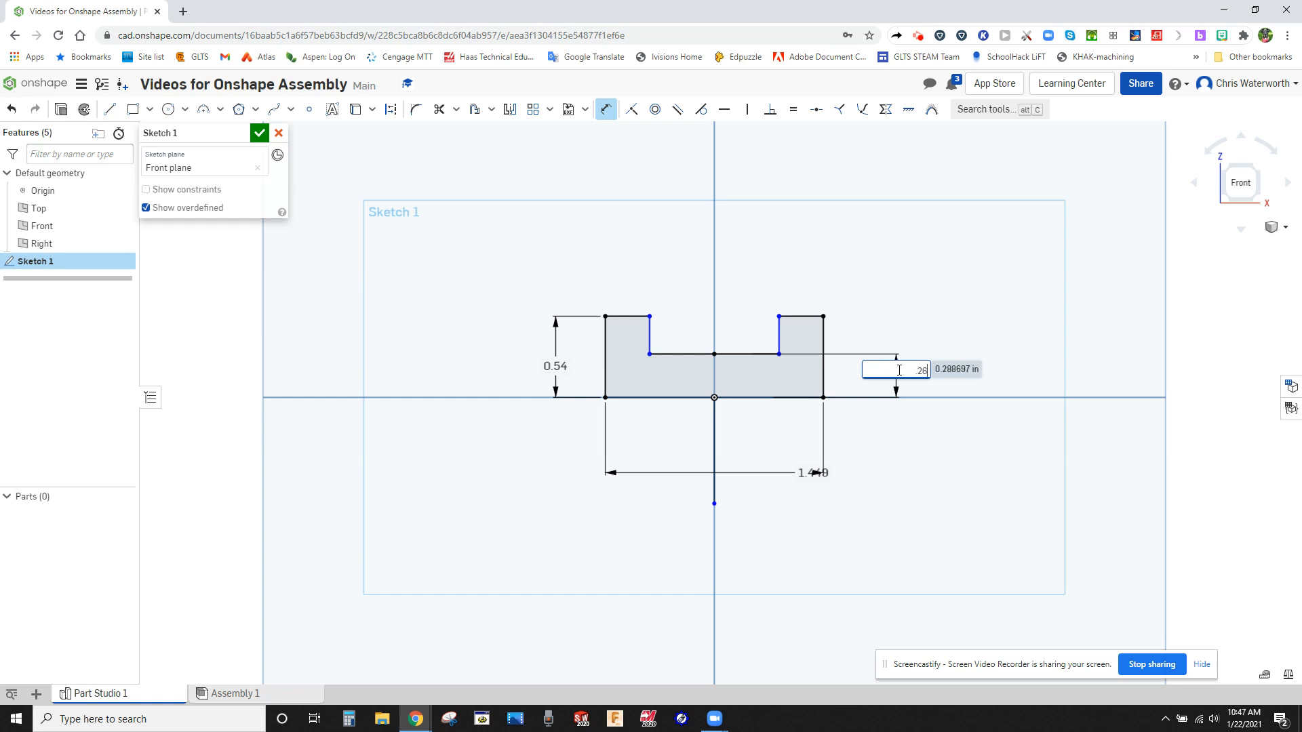
key(Return)
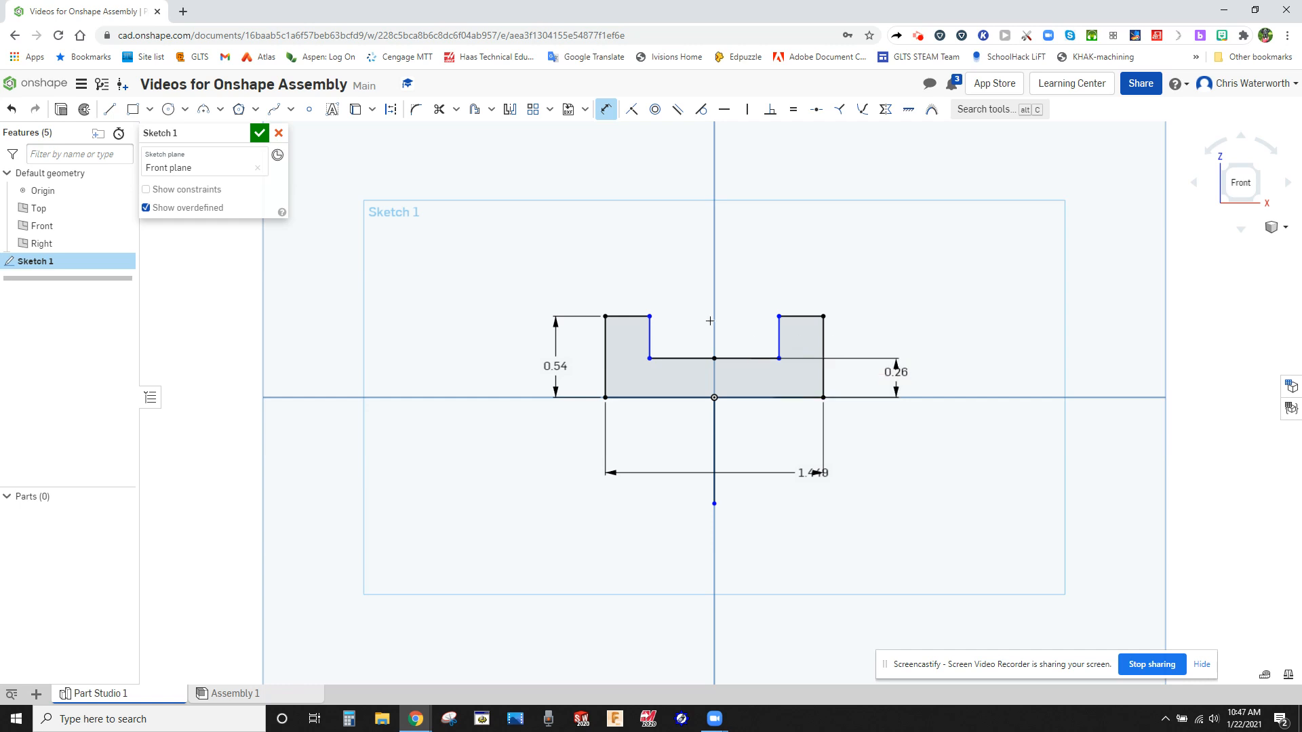
Dimension the top edge of the profile's left wall as 0.275 in, as given in the rail drawing
click(617, 317)
click(622, 273)
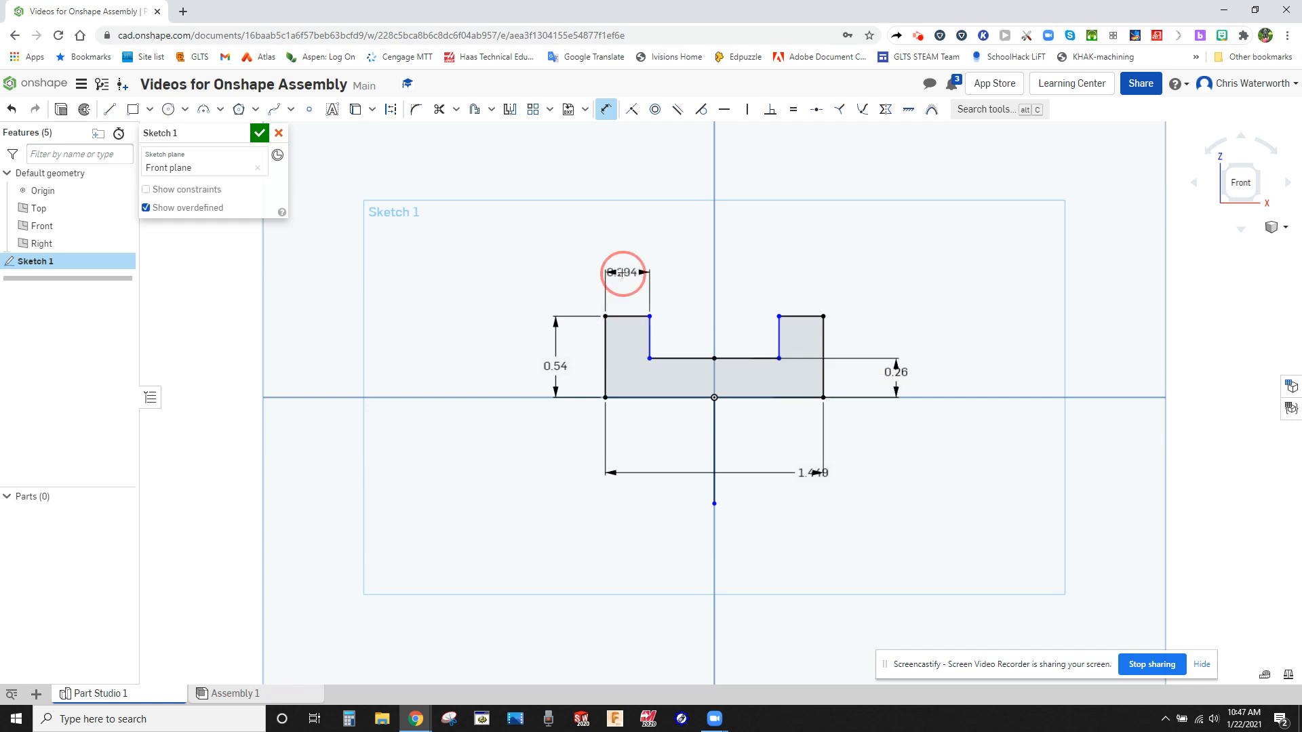
key(alt+Tab)
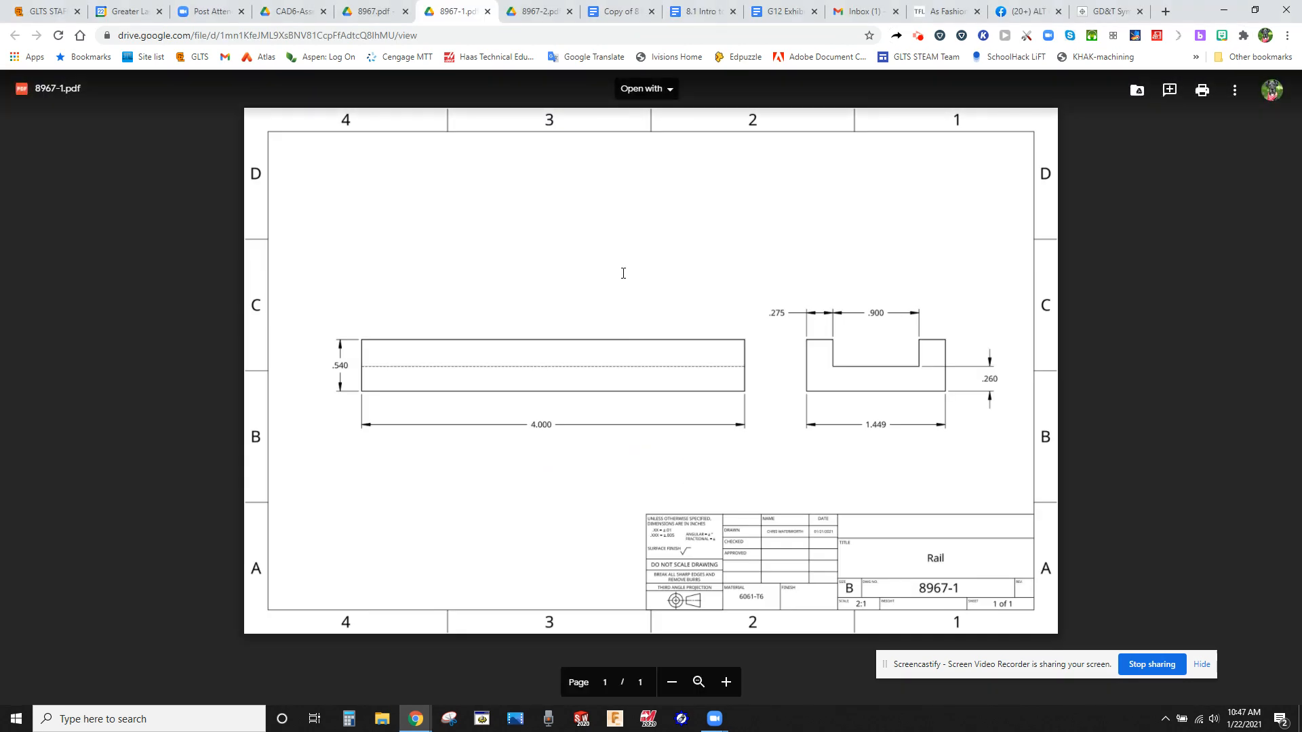
key(alt+Tab)
text(.27)
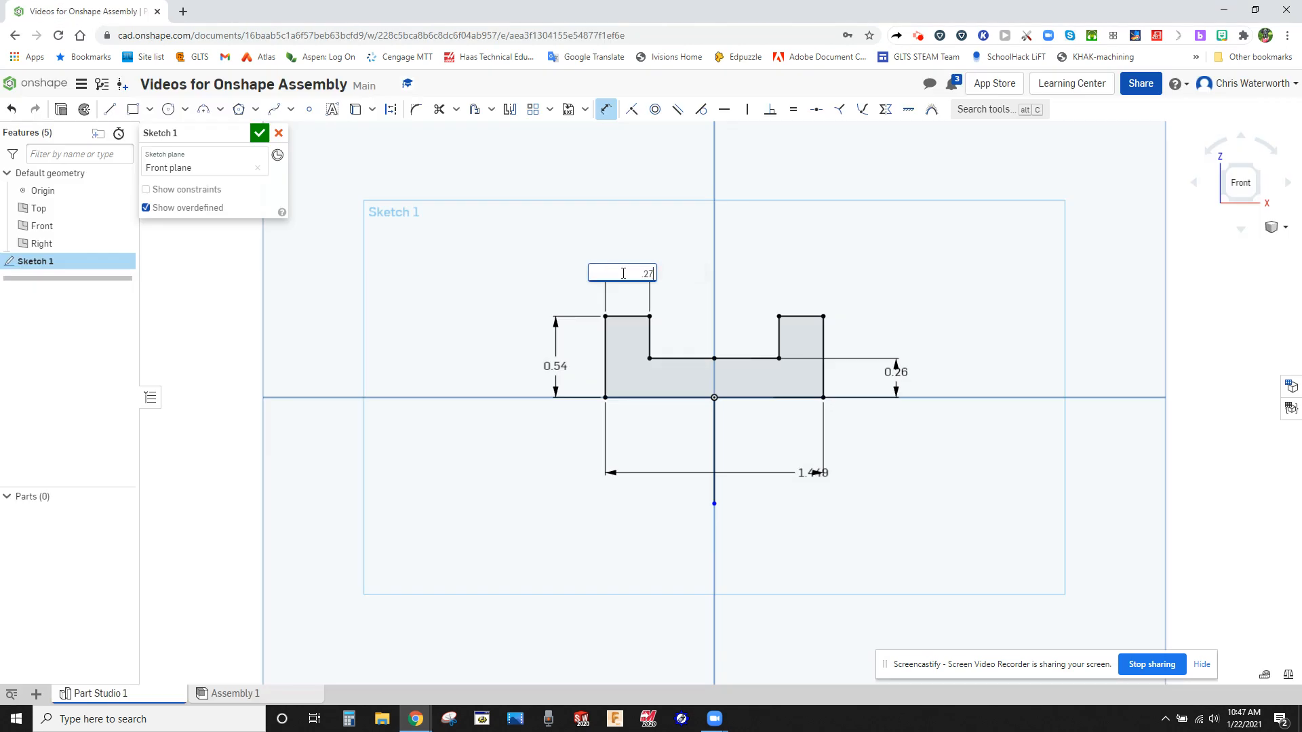
text(5)
key(Return)
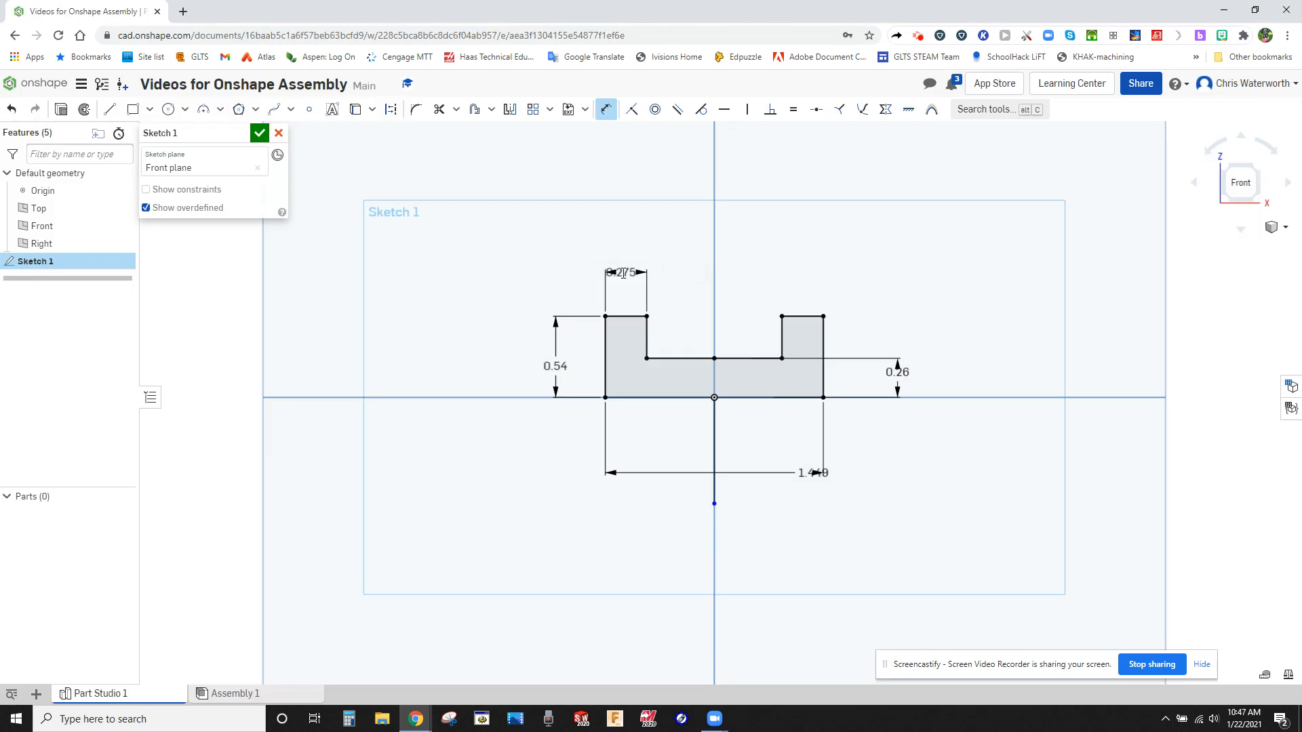
Add a reference dimension for the channel width between the profile's two inner vertical edges
click(647, 340)
click(779, 338)
click(781, 316)
double_click(745, 249)
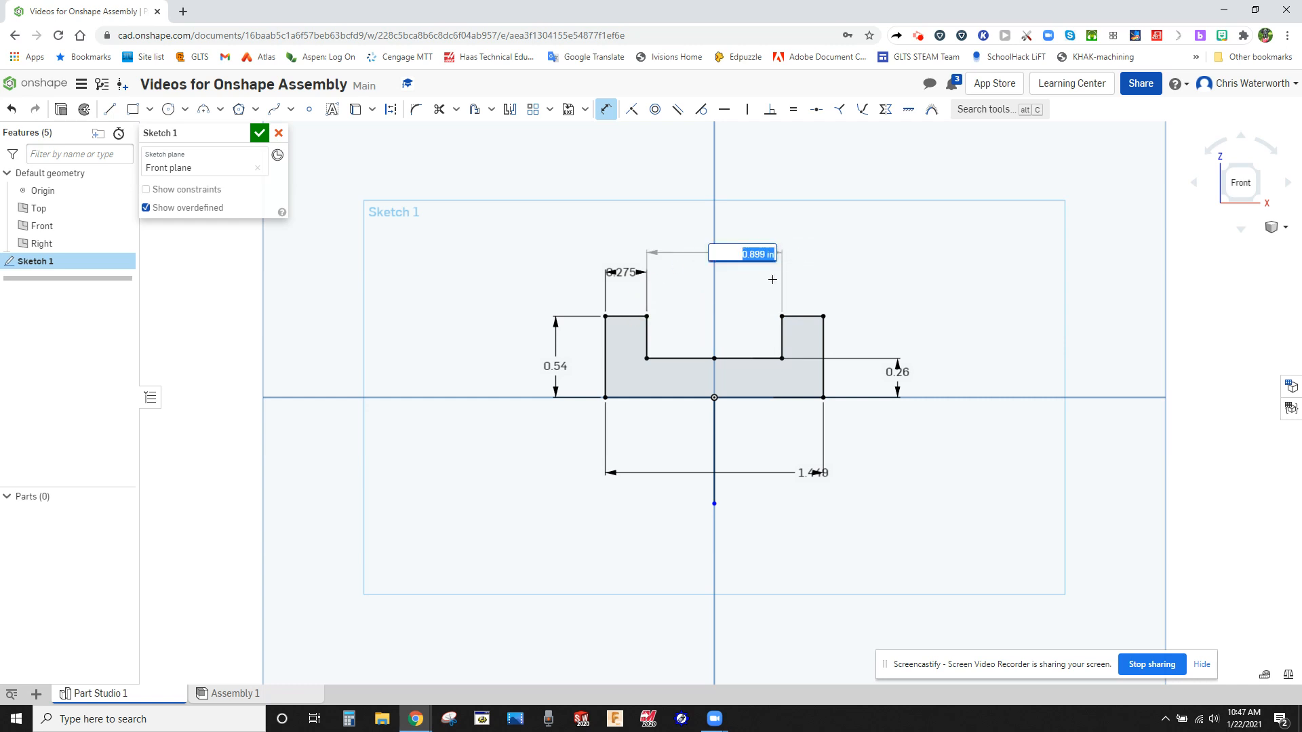
key(Return)
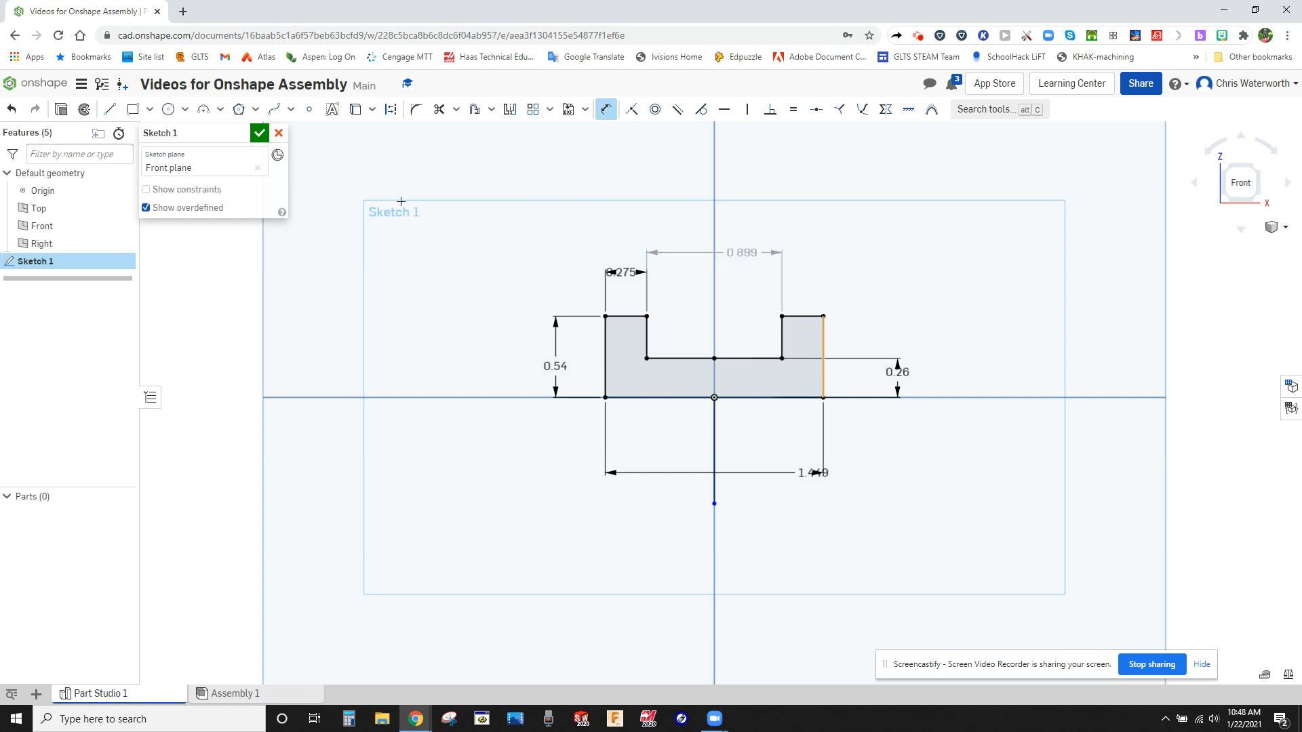
Finish the profile sketch and extrude it as a new solid with a blind depth of 4 in, per the rail drawing
click(259, 135)
right_drag(531, 357, 584, 371)
click(126, 113)
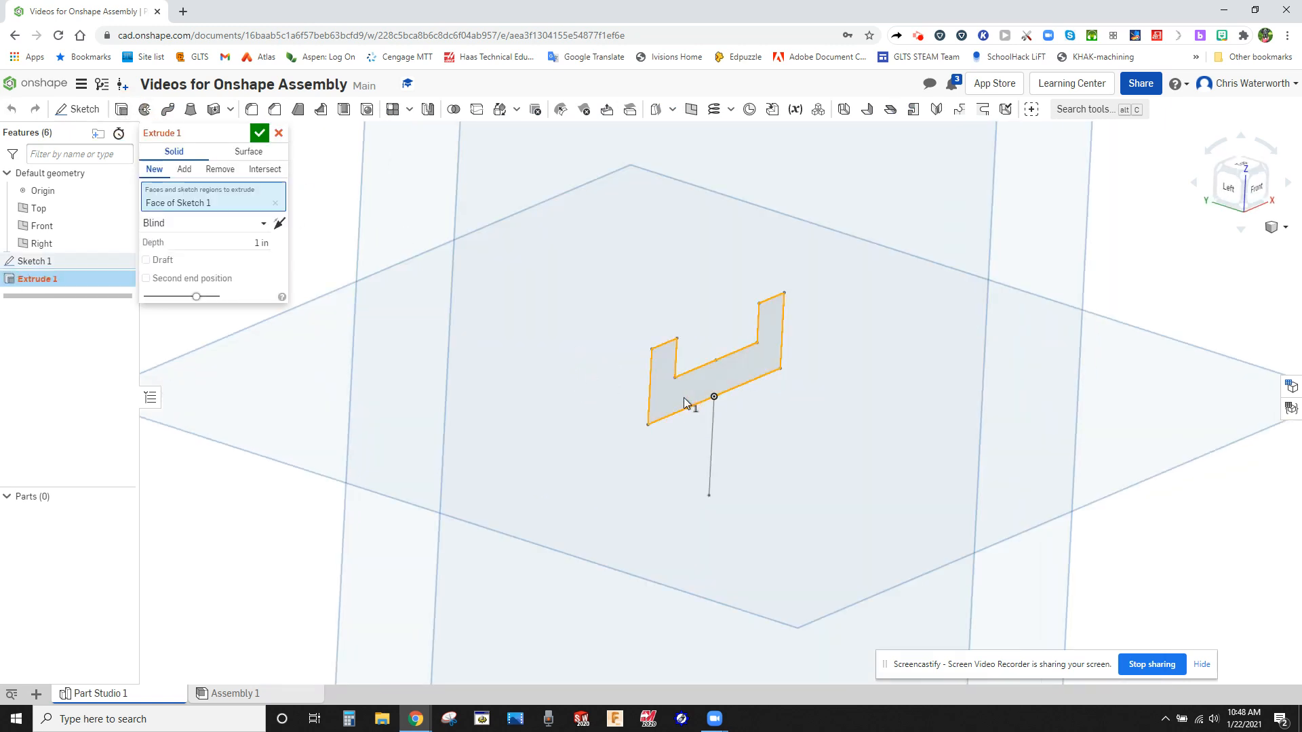
key(alt+Tab)
key(alt+Tab)
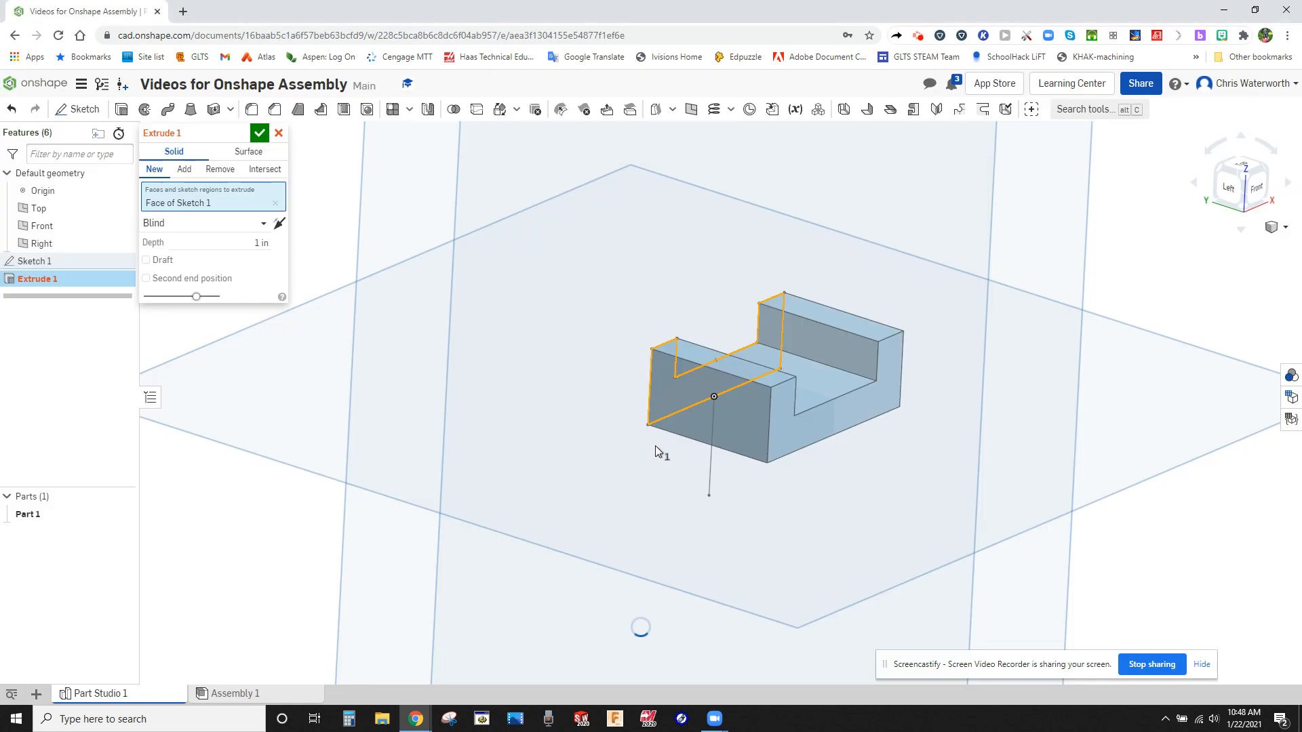
click(262, 246)
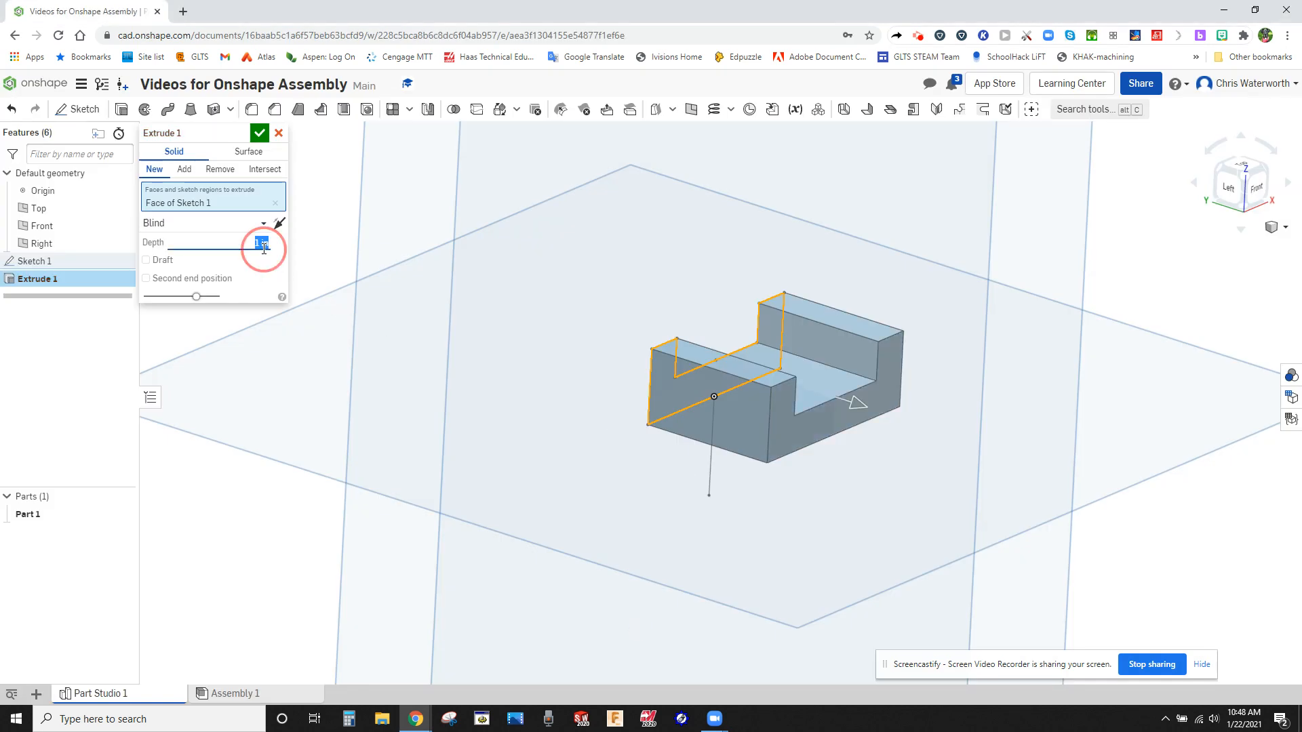
text(4)
key(Return)
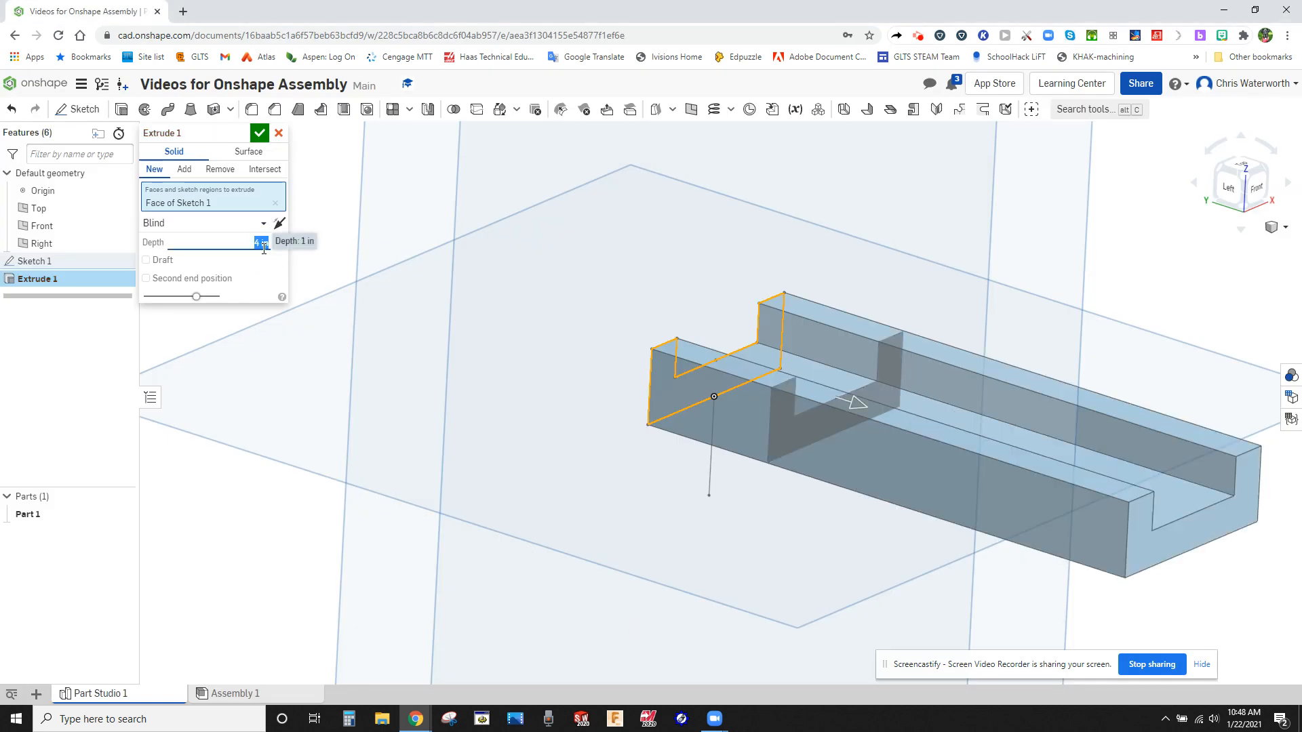
click(258, 140)
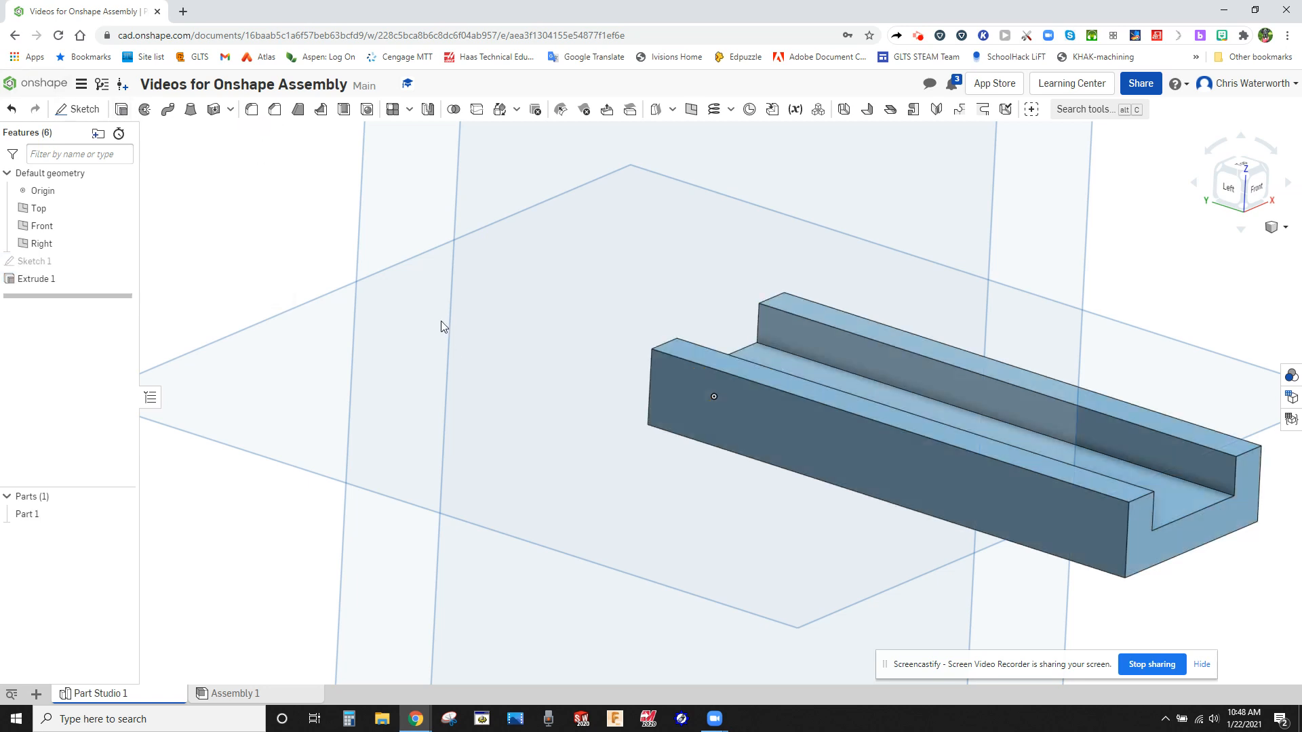
Examine the extruded rail and the floor face of its channel near the front end
scroll(453, 323, down, 3)
scroll(574, 361, down, 1)
mouse_move(574, 363)
right_down()
mouse_move(527, 329)
mouse_move(488, 360)
mouse_move(535, 352)
mouse_move(554, 377)
right_up()
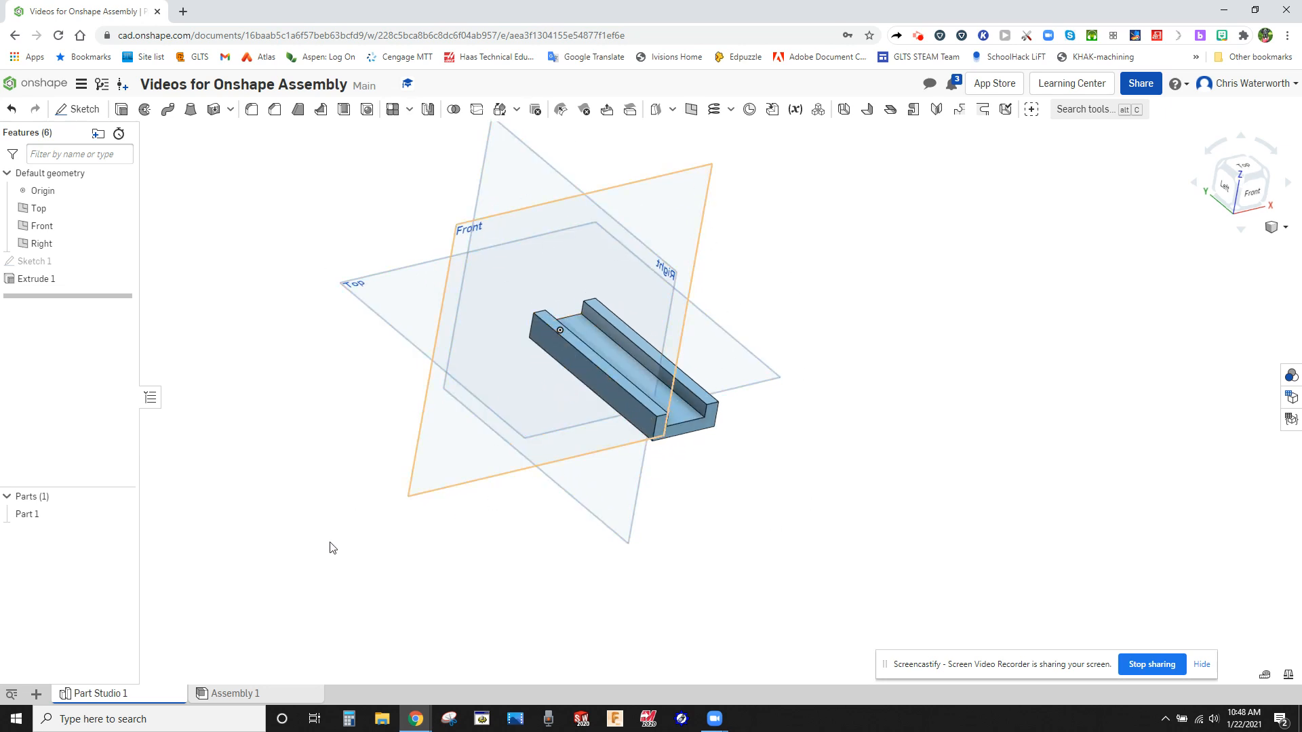
scroll(501, 304, up, 3)
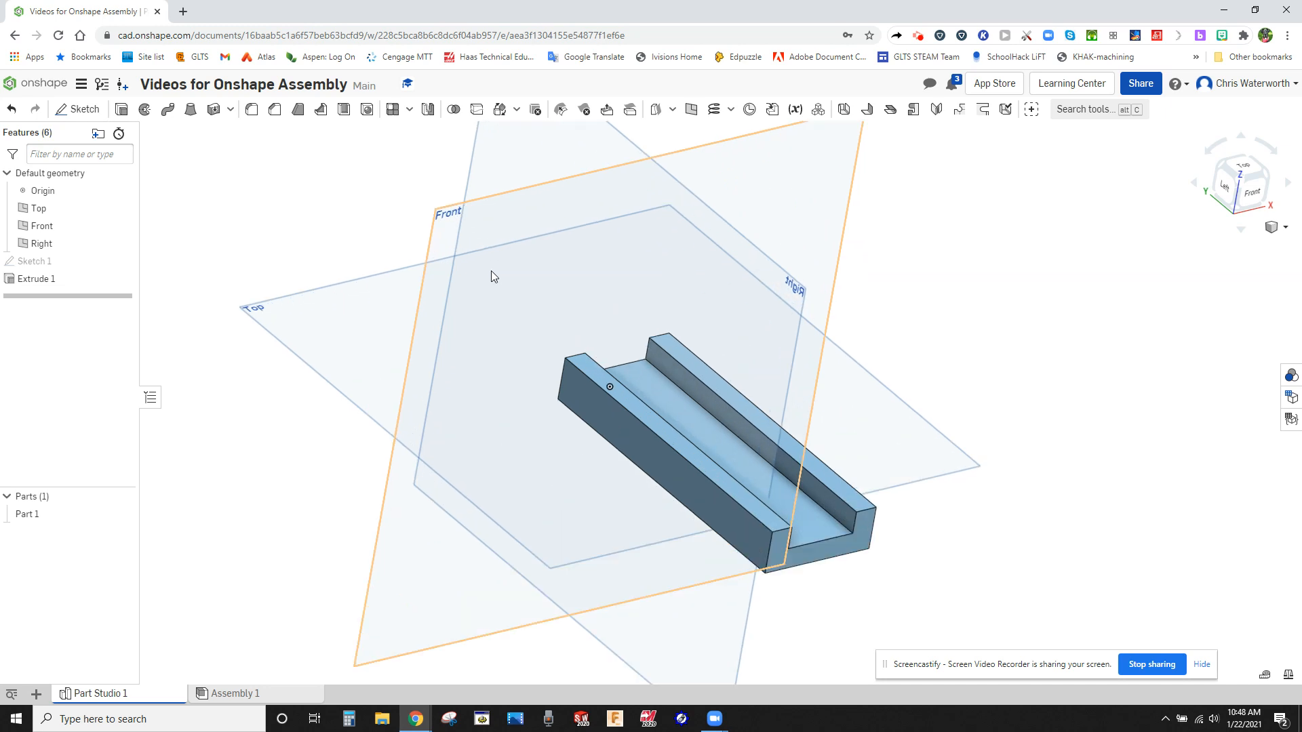
mouse_move(498, 268)
right_down()
mouse_move(504, 297)
mouse_move(515, 288)
mouse_move(495, 288)
right_up()
scroll(871, 597, up, 3)
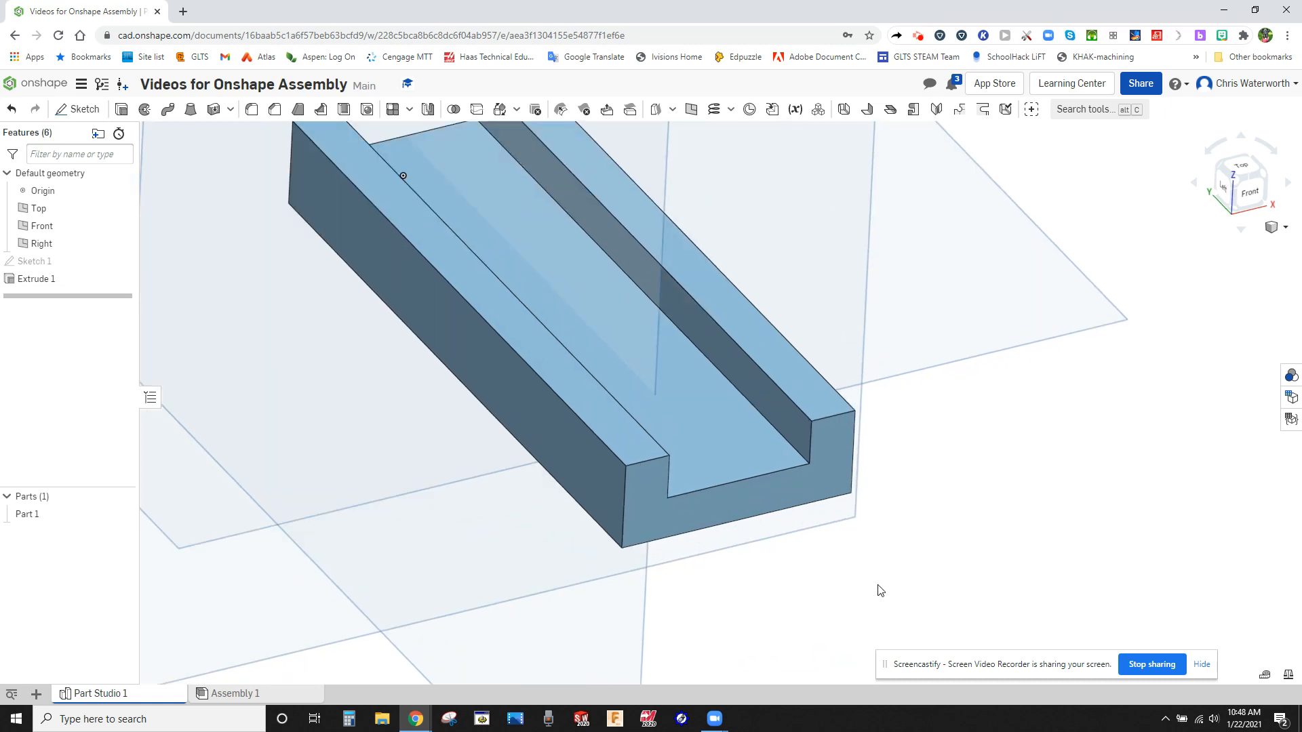
click(706, 445)
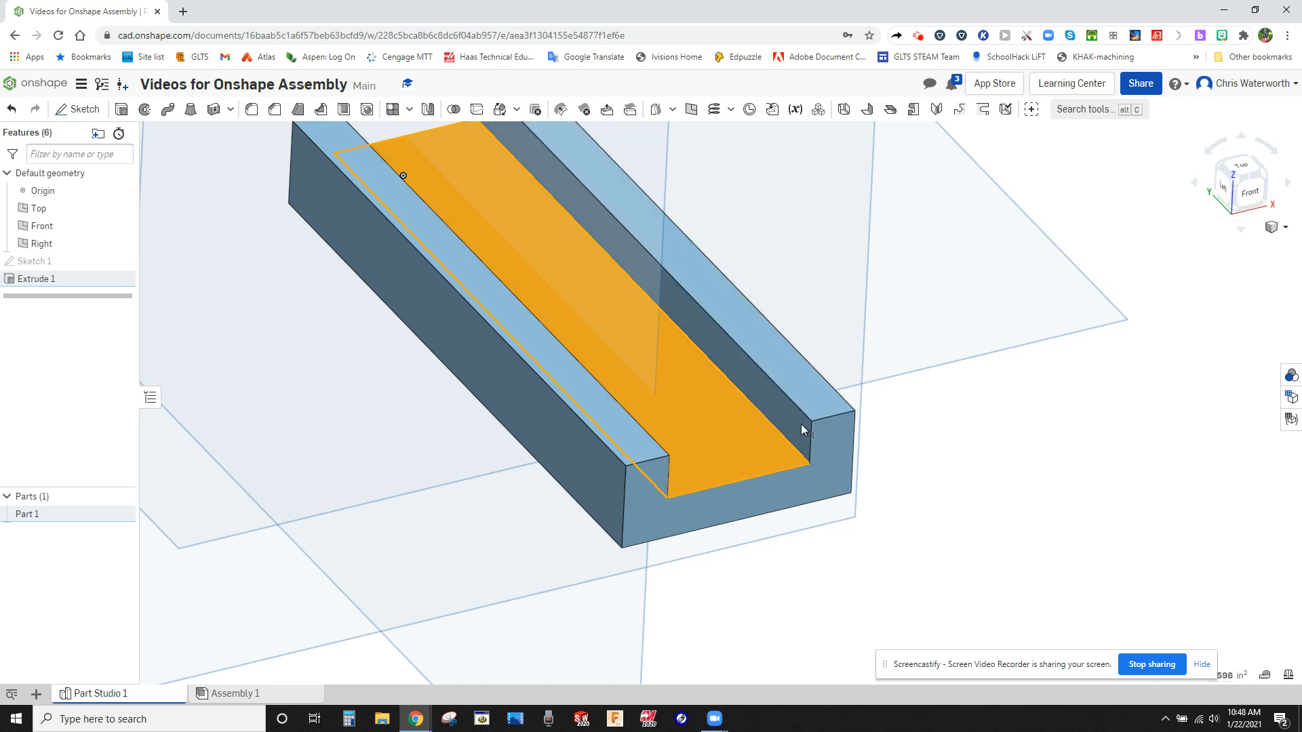
click(967, 569)
Start a new sketch on the rail's channel floor face and view it from the top at the front end
click(79, 110)
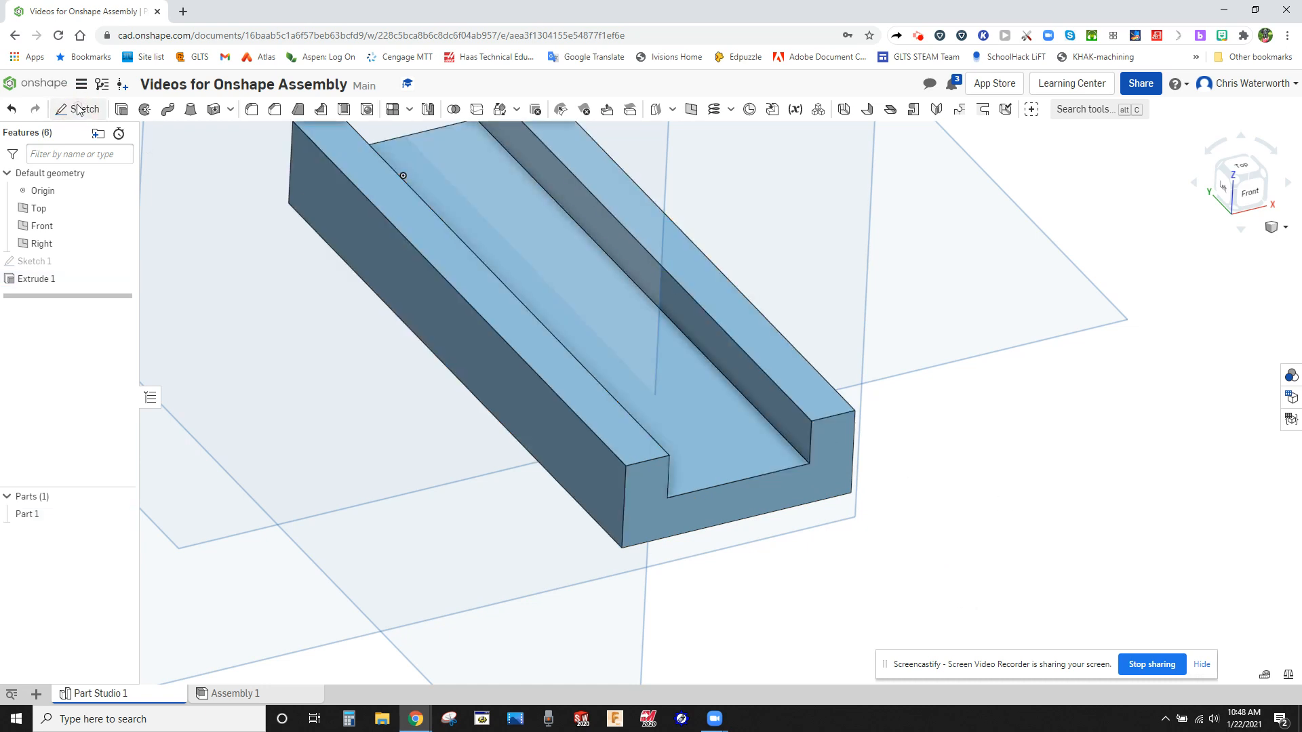
click(682, 408)
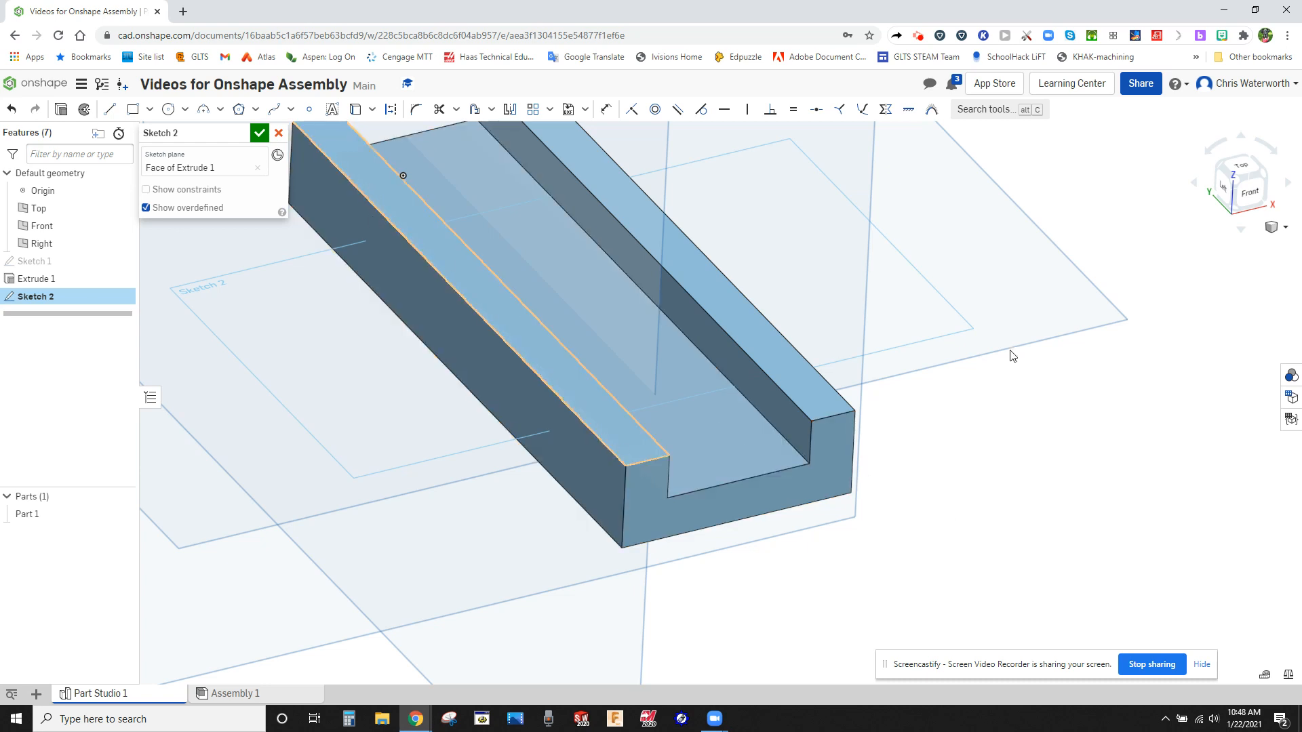
click(1242, 169)
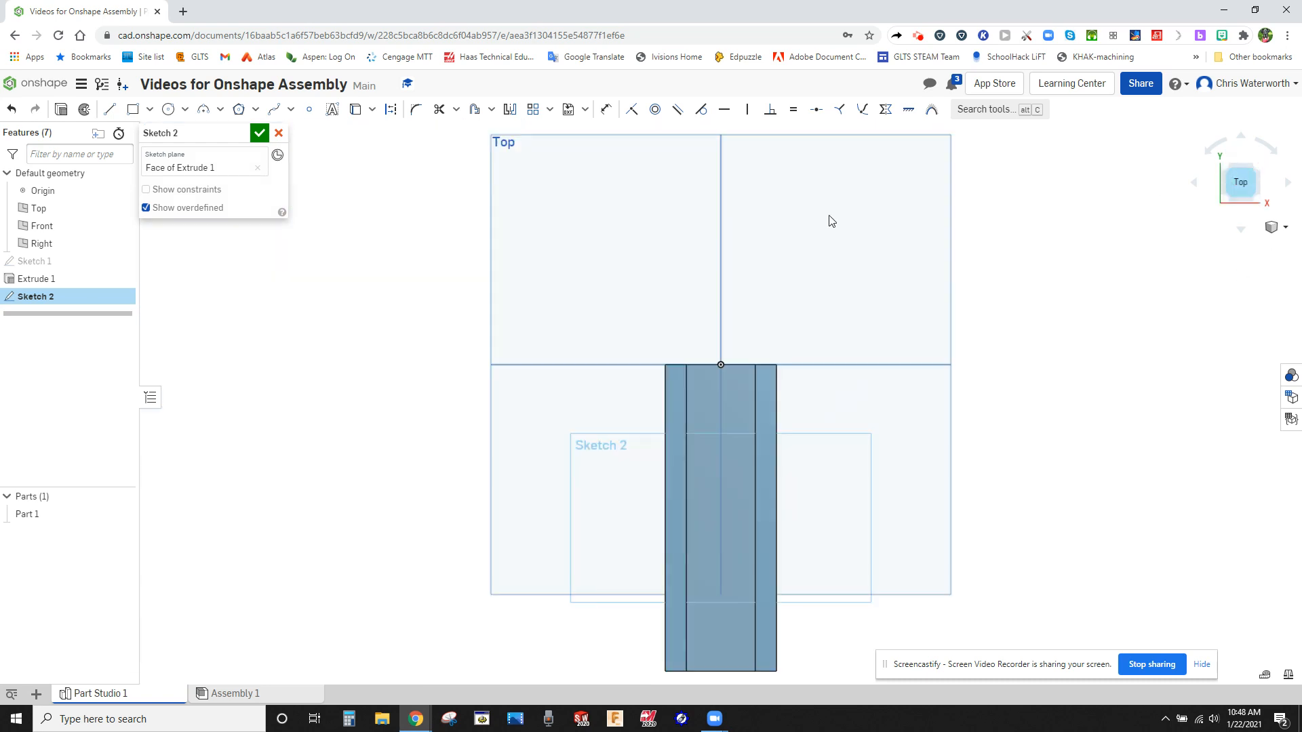
scroll(590, 183, down, 2)
scroll(656, 523, up, 3)
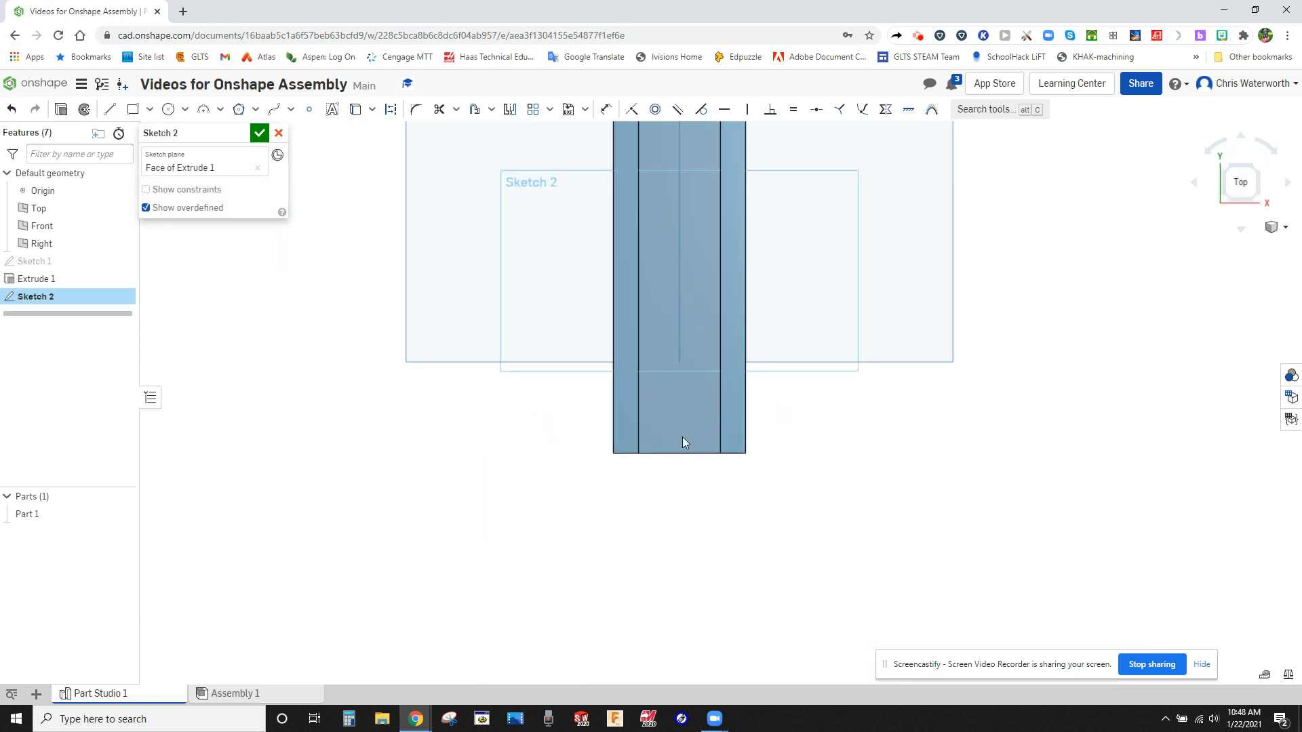
scroll(690, 291, up, 2)
scroll(691, 292, up, 1)
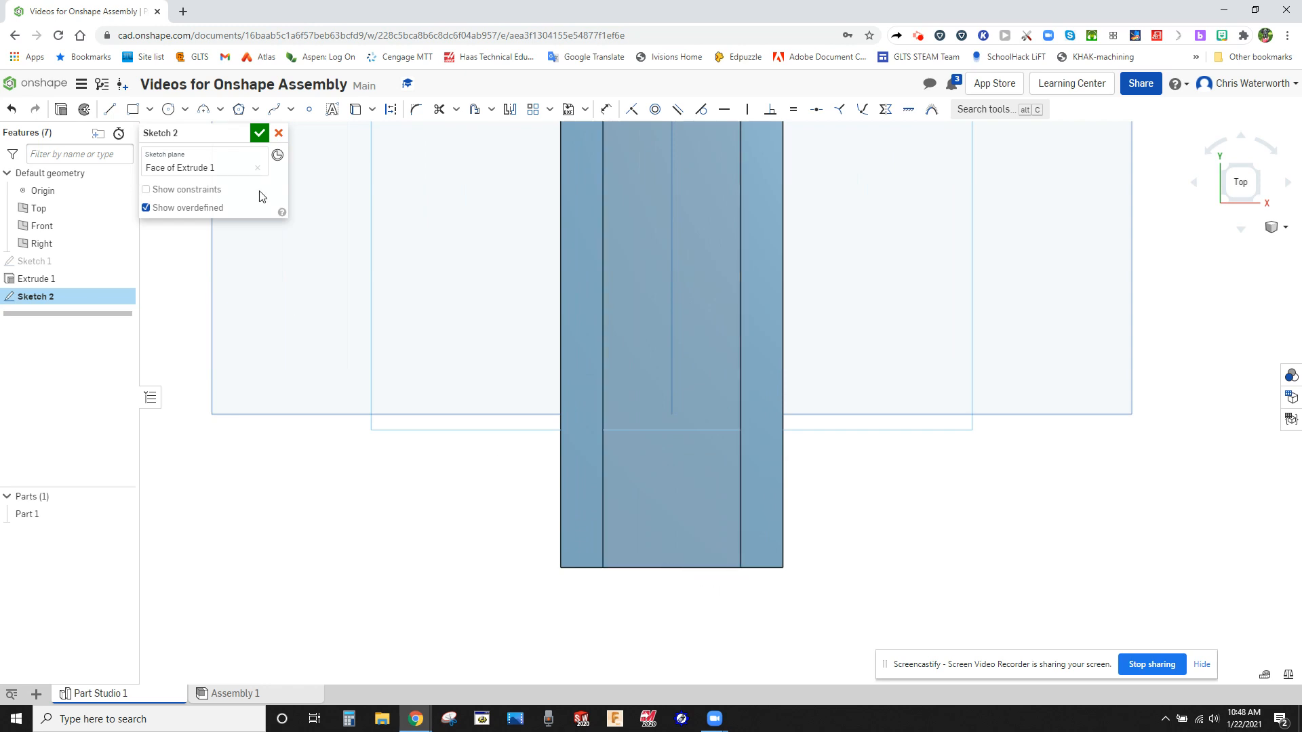
Sketch a rectangle as wide as the channel, extending about 0.41 in outward from the rail's front end
click(132, 109)
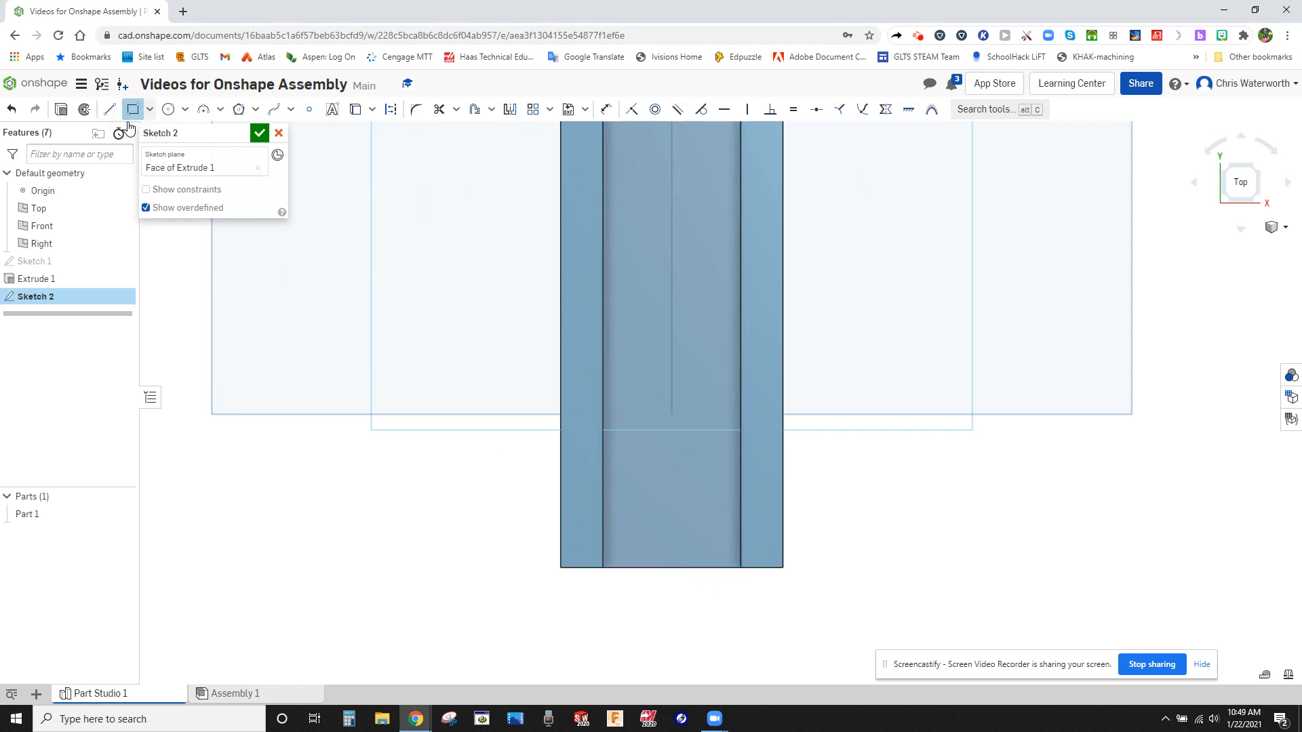
click(603, 567)
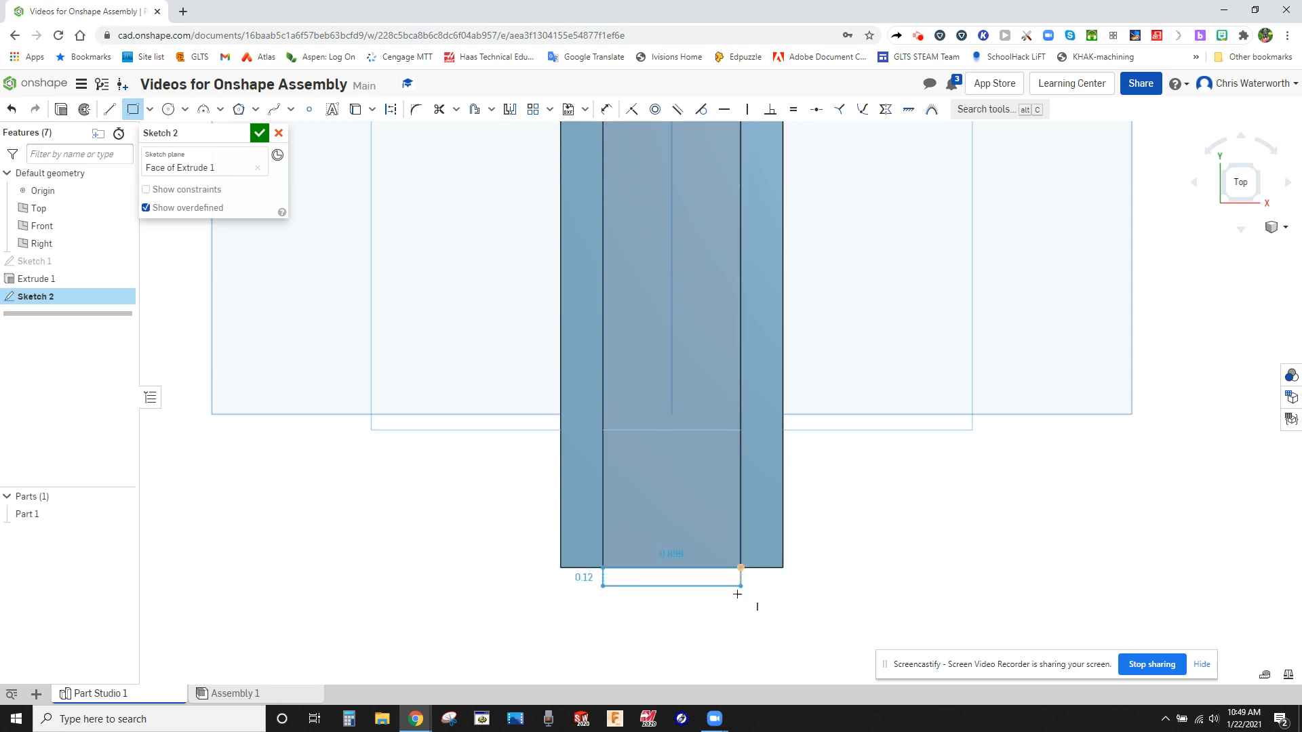
click(741, 631)
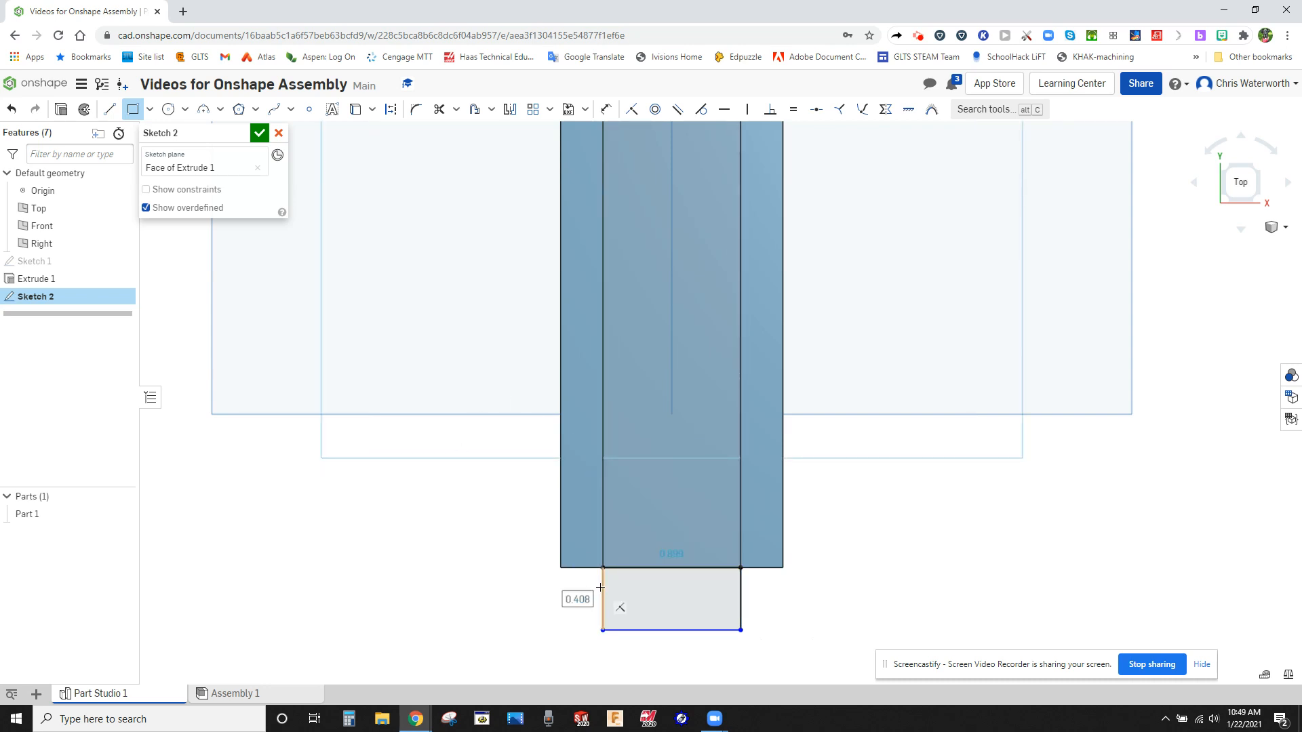
key(Escape)
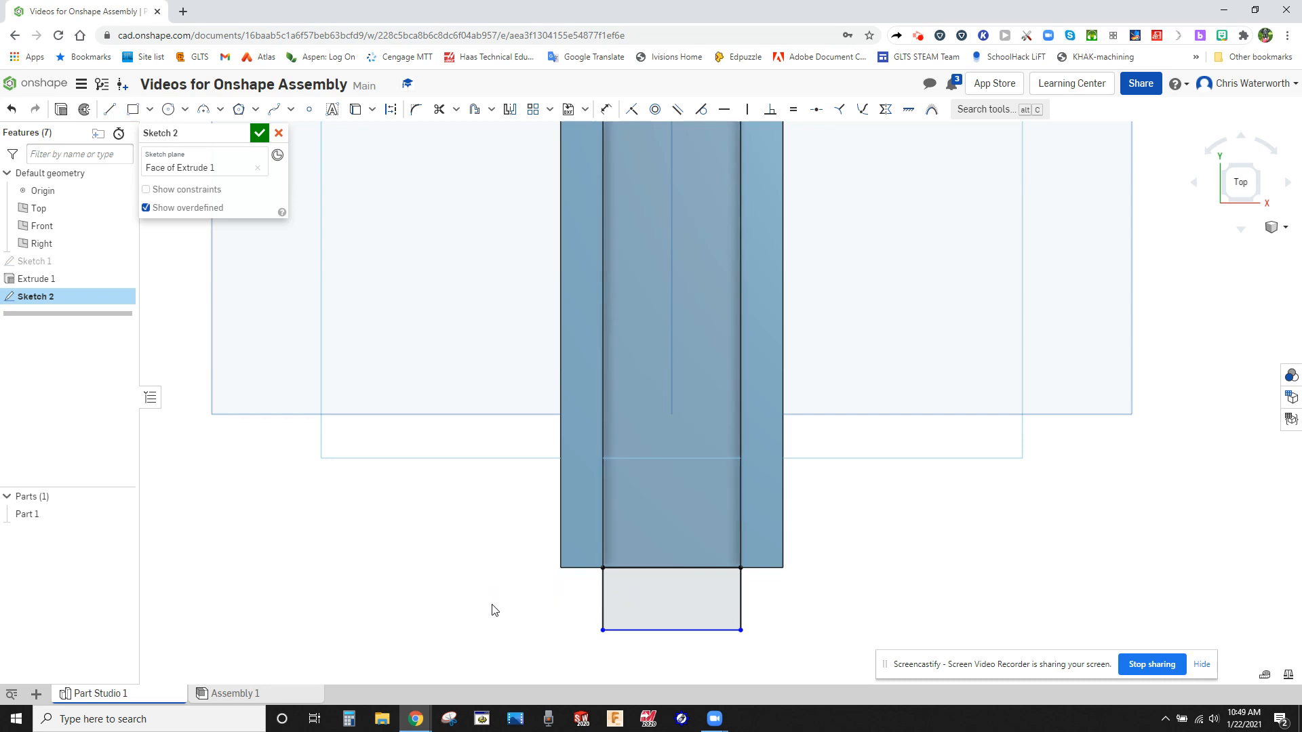
Check the block length in the slider drawing 8967-2 and dimension the rectangle's left side as 1 in
key(u)
click(602, 599)
click(540, 602)
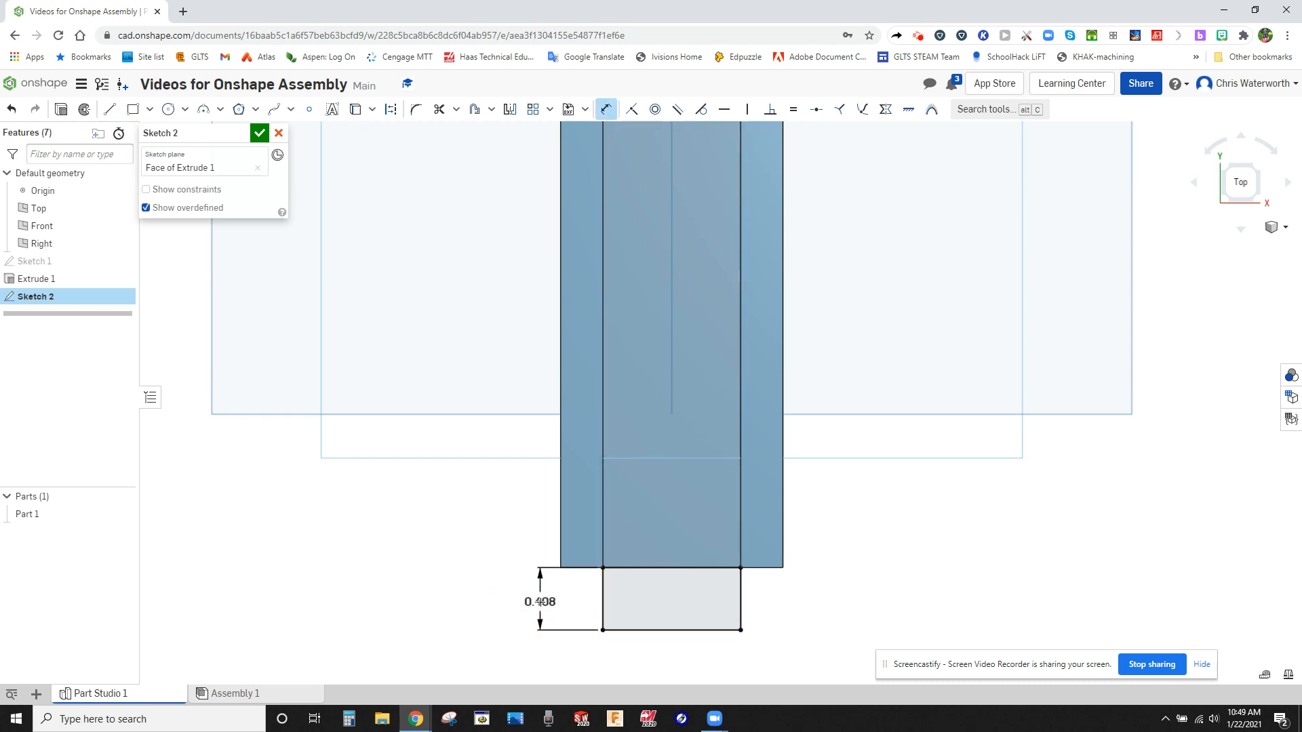
key(alt+Tab)
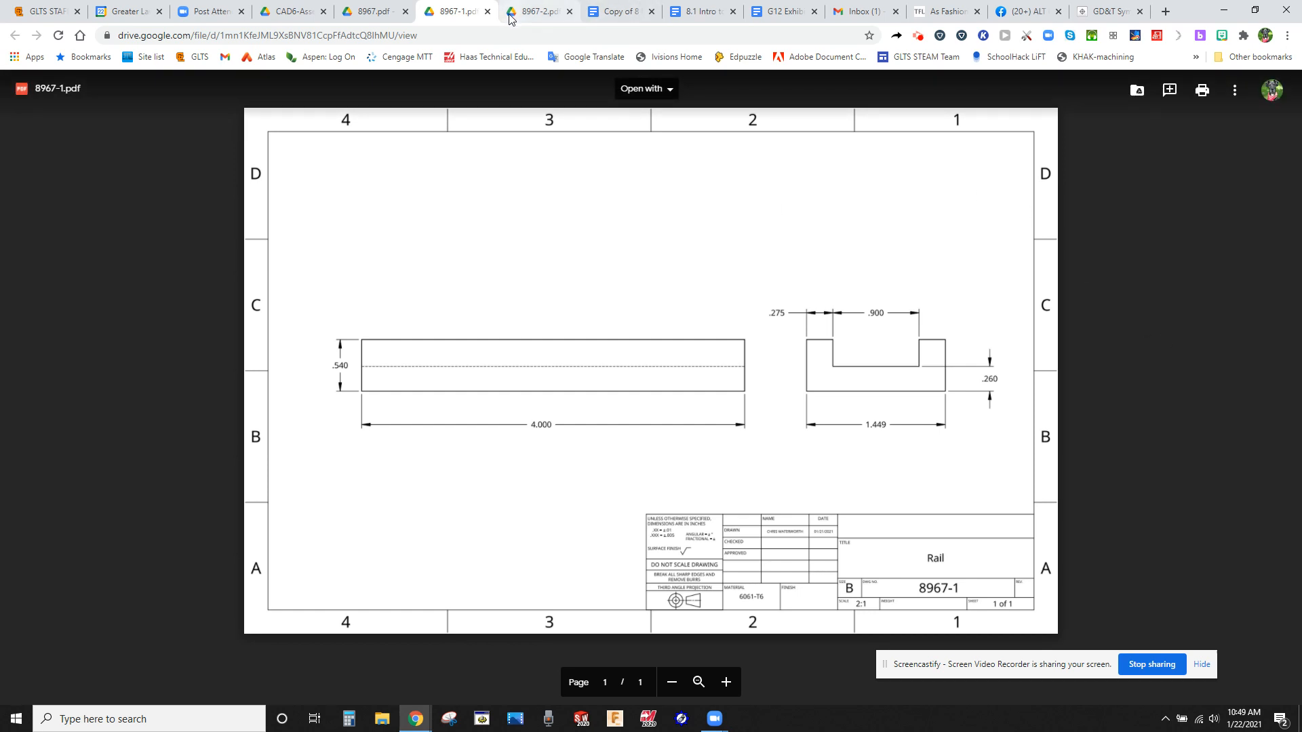
click(514, 18)
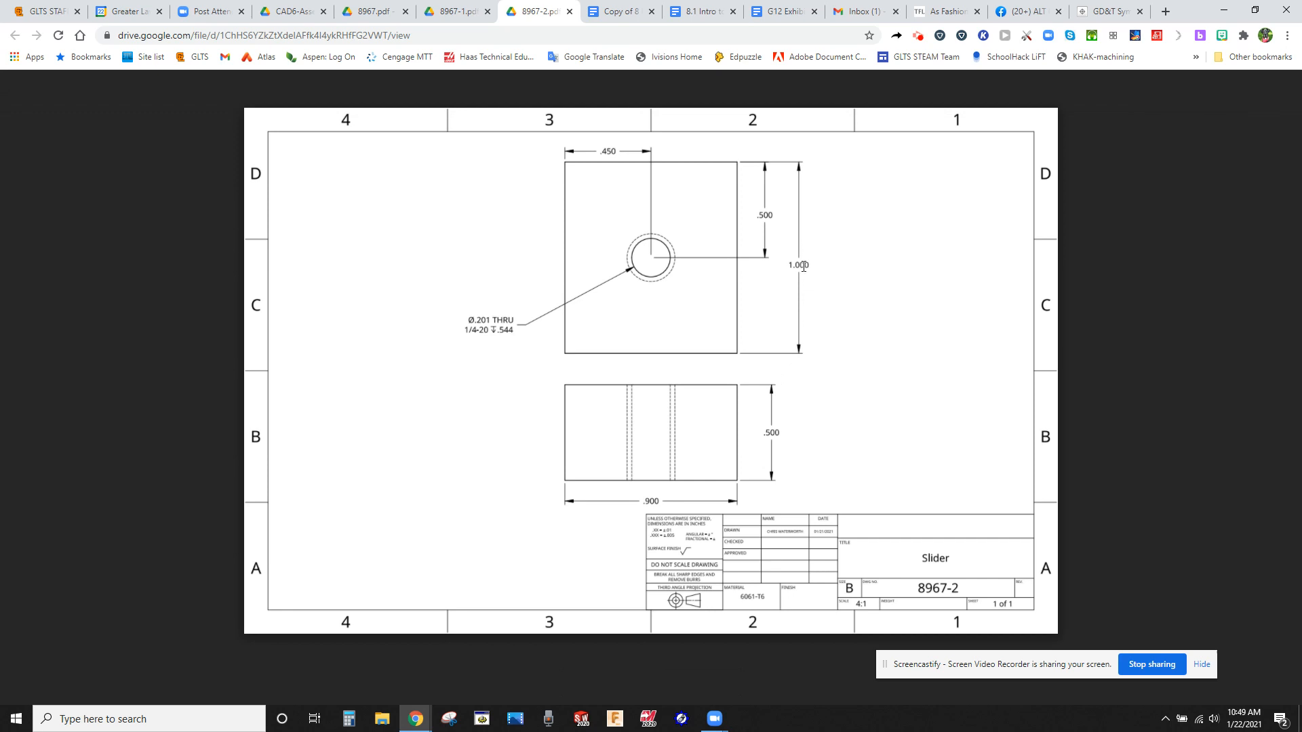
key(alt+Tab)
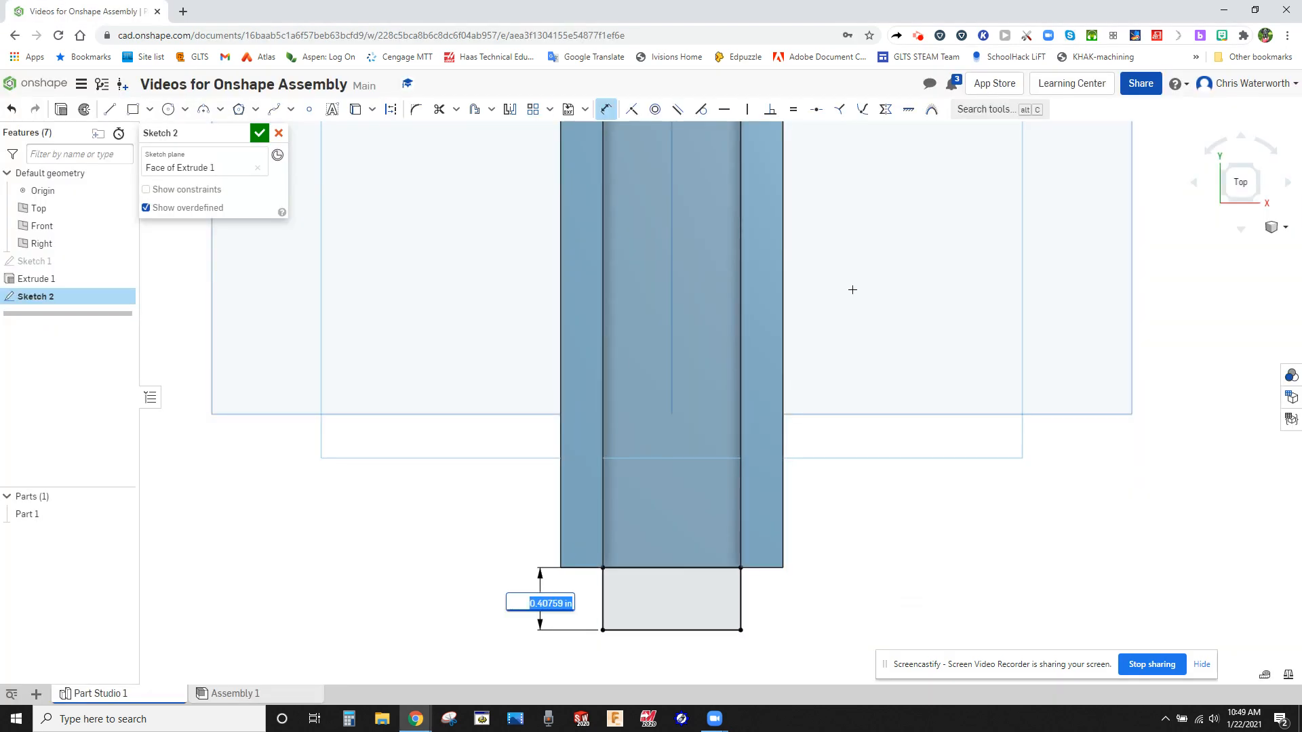
text(1)
key(Return)
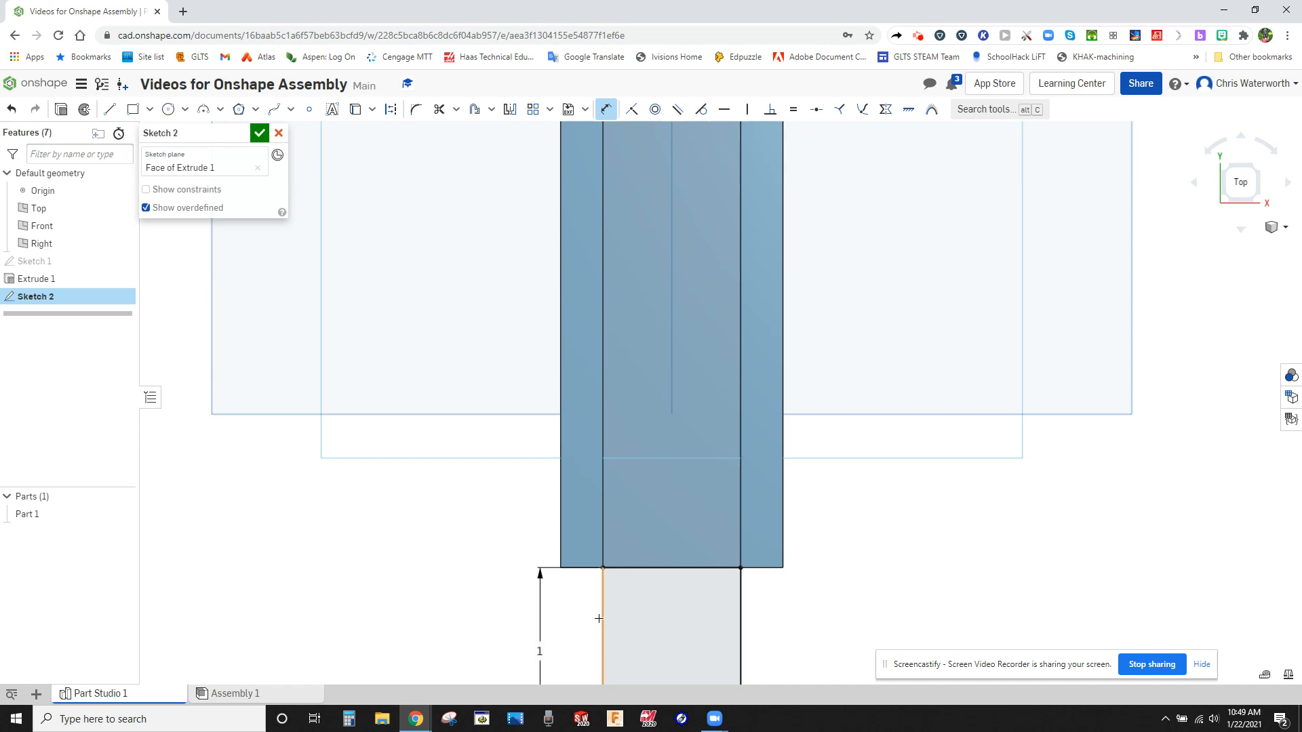
scroll(691, 571, down, 3)
scroll(692, 567, up, 5)
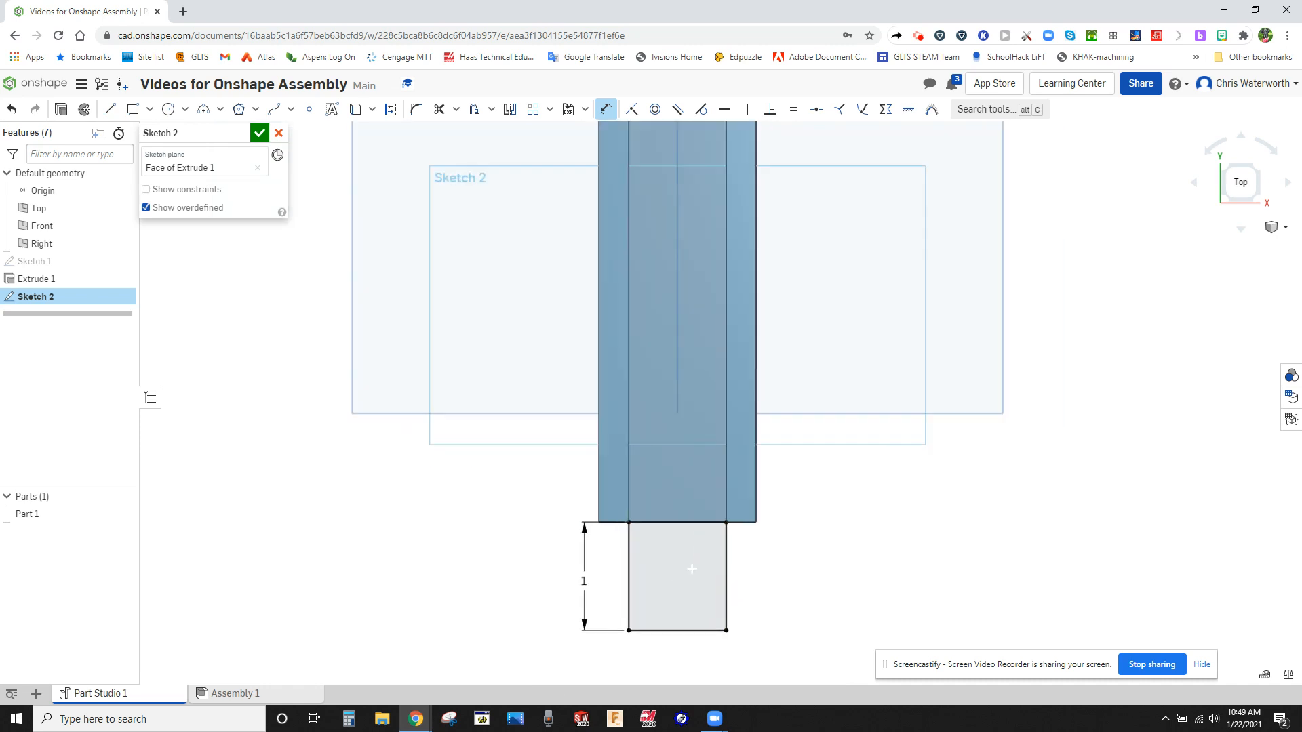
Check the width of the slider rectangle with a trial dimension, discard it, and accept the sketch
click(586, 477)
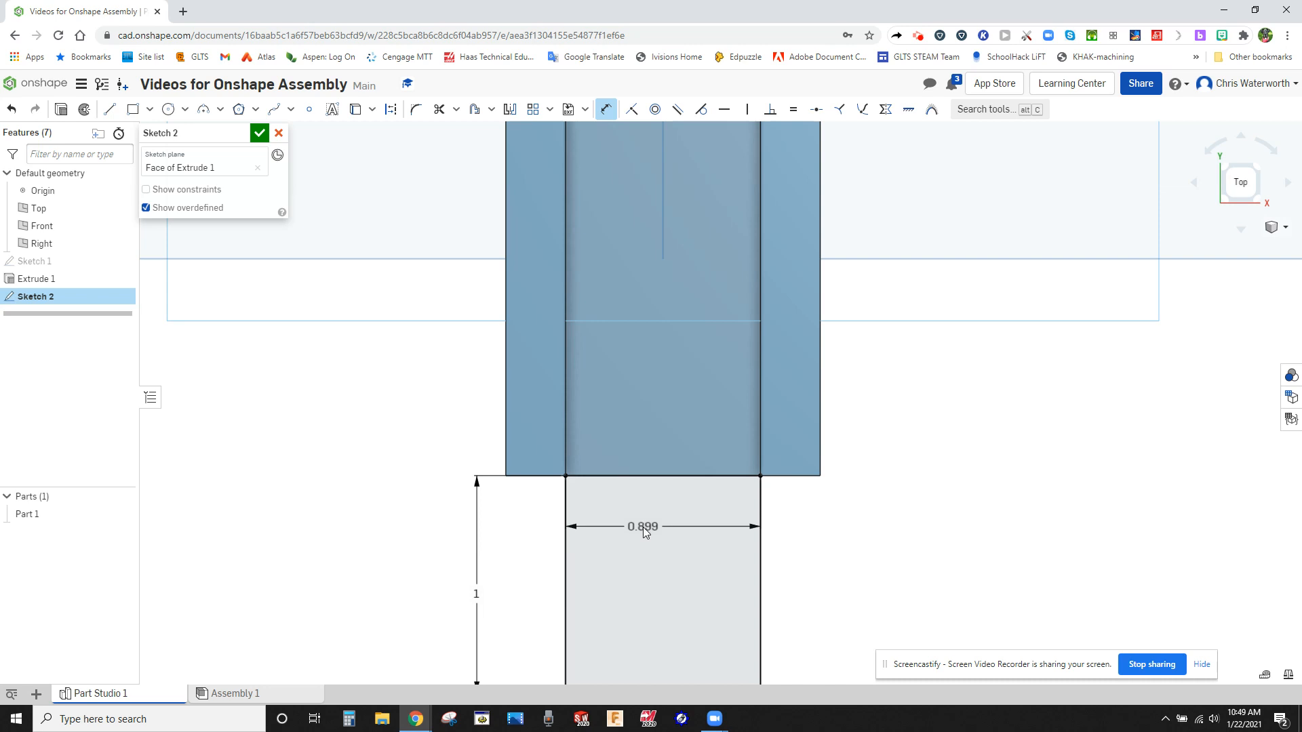
key(Escape)
scroll(817, 506, down, 2)
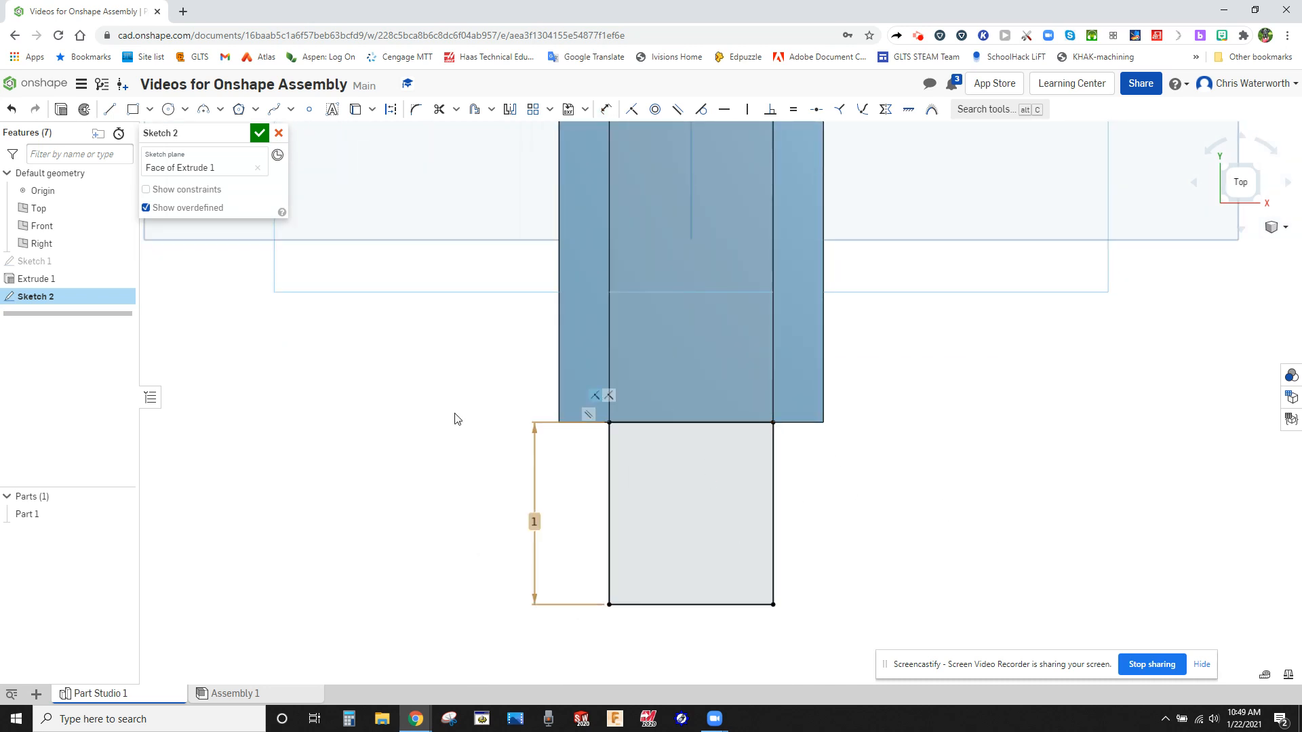
click(453, 433)
mouse_move(453, 432)
right_down()
mouse_move(460, 380)
mouse_move(495, 376)
right_up()
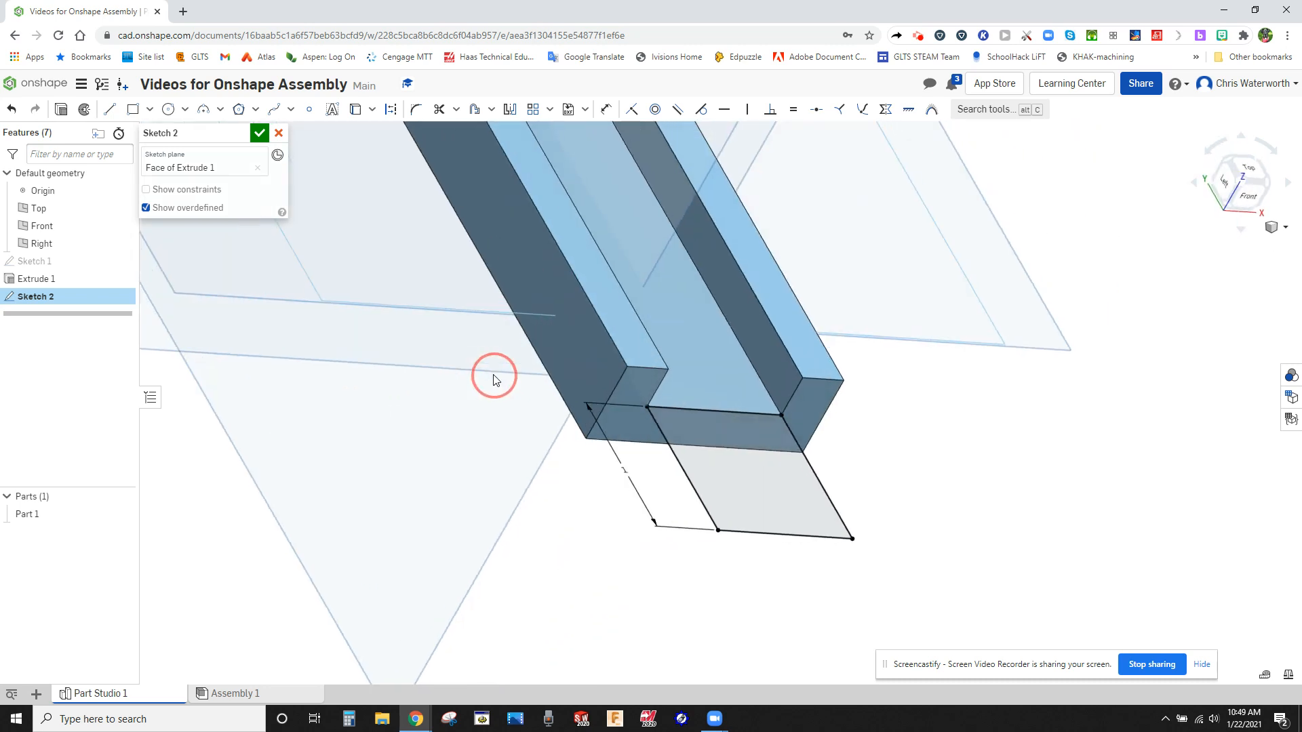
click(258, 133)
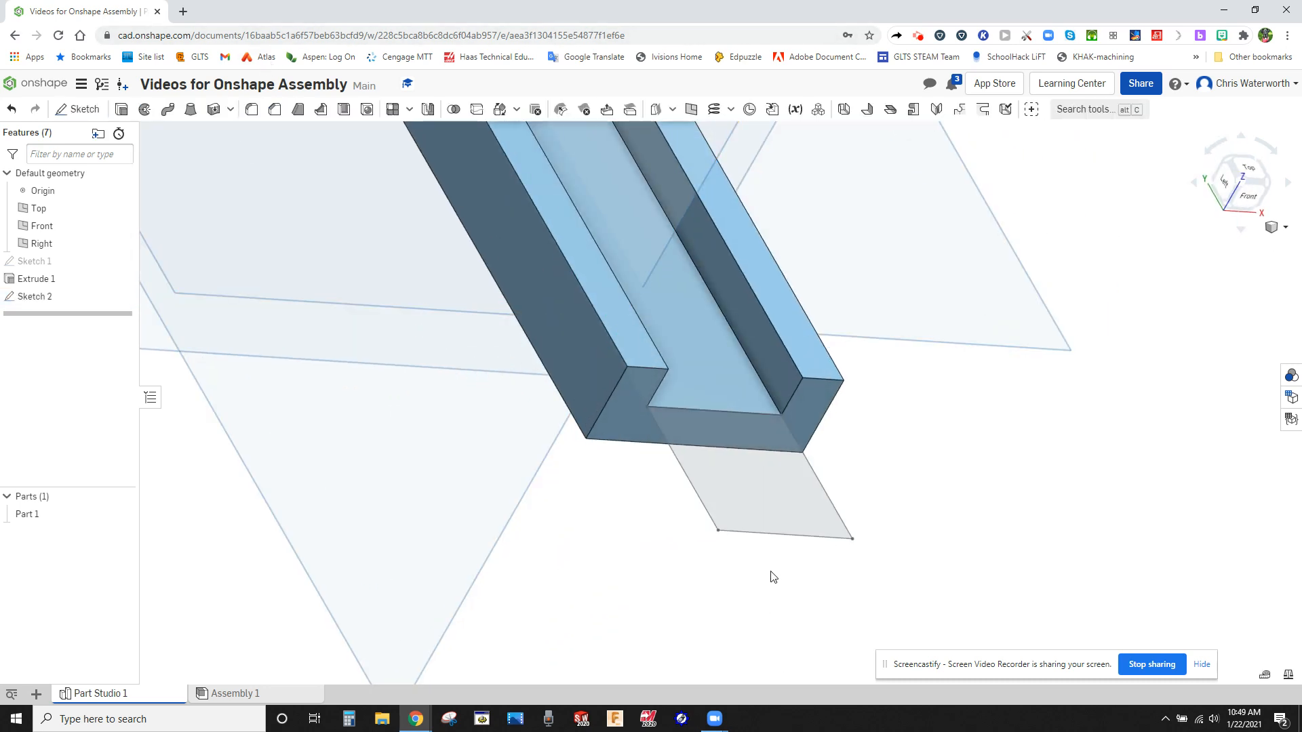
Check the slider's height in drawing 8967-2 and extrude the rectangle 0.5 in upward as a new part
key(alt+Tab)
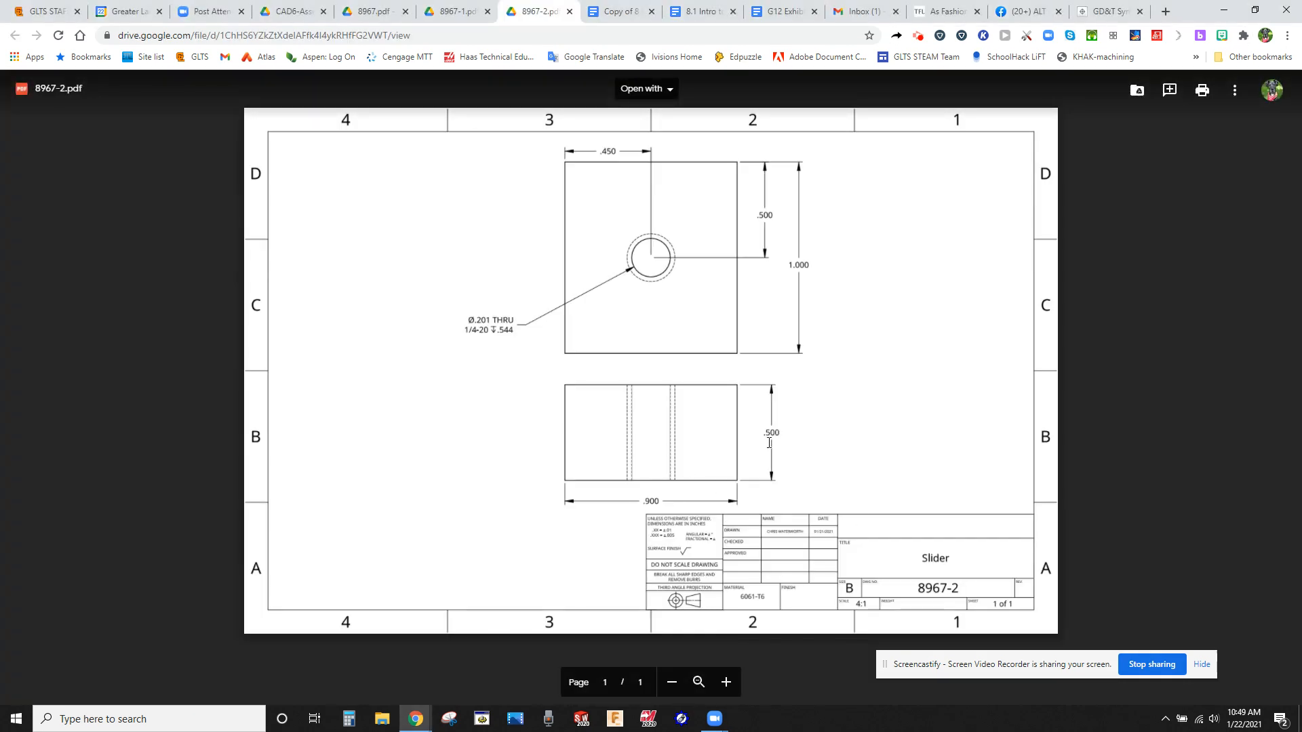
key(alt+Tab)
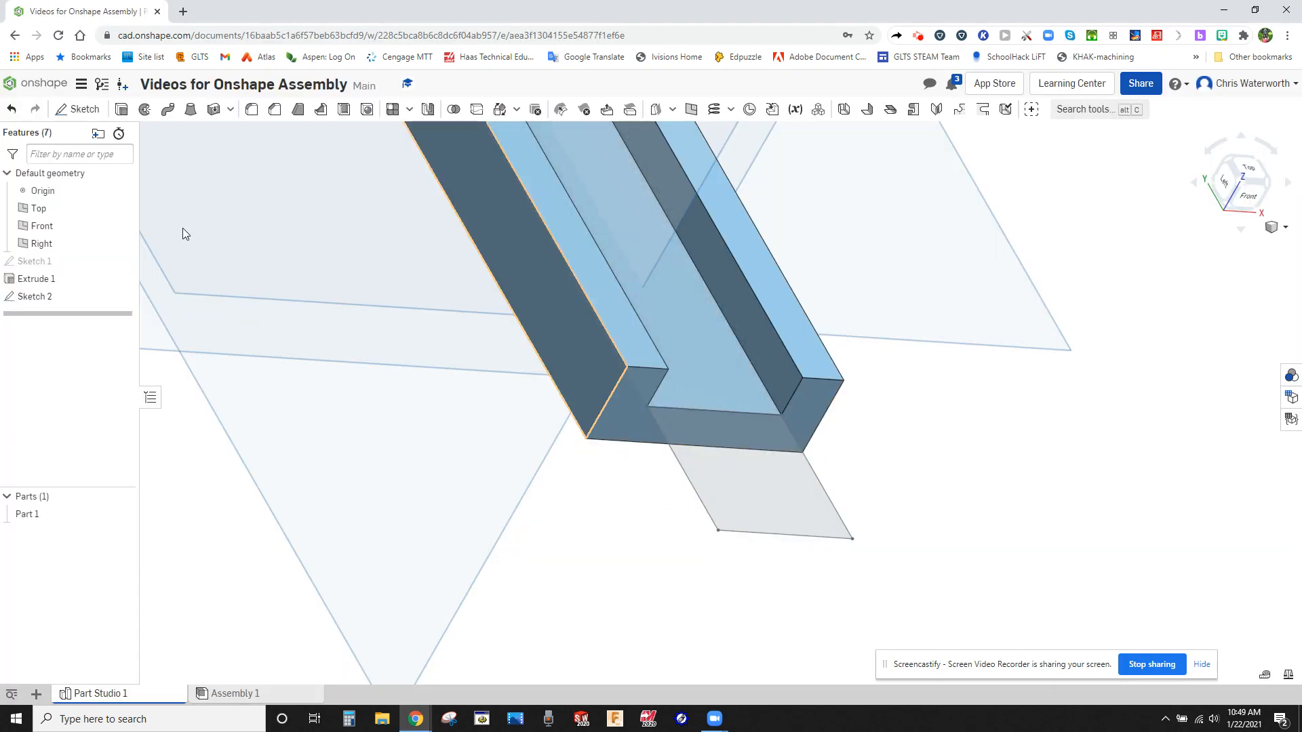
click(121, 110)
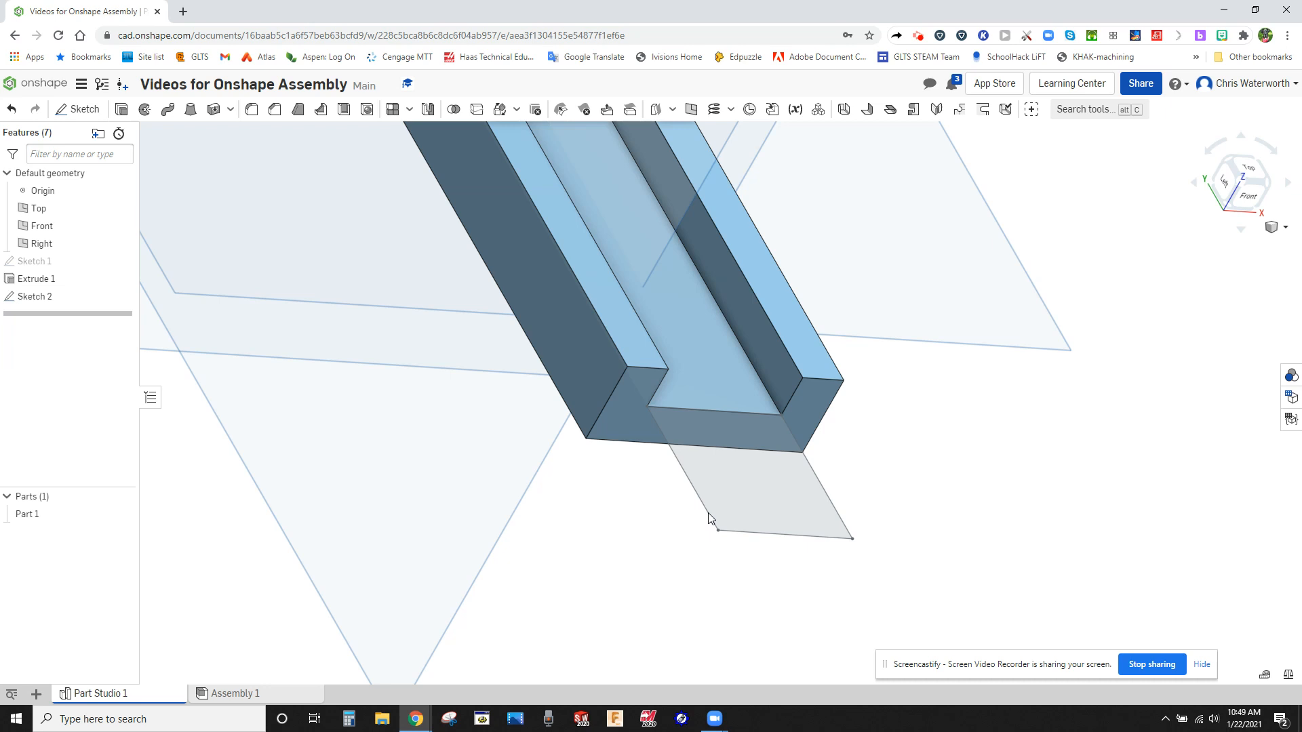
click(738, 494)
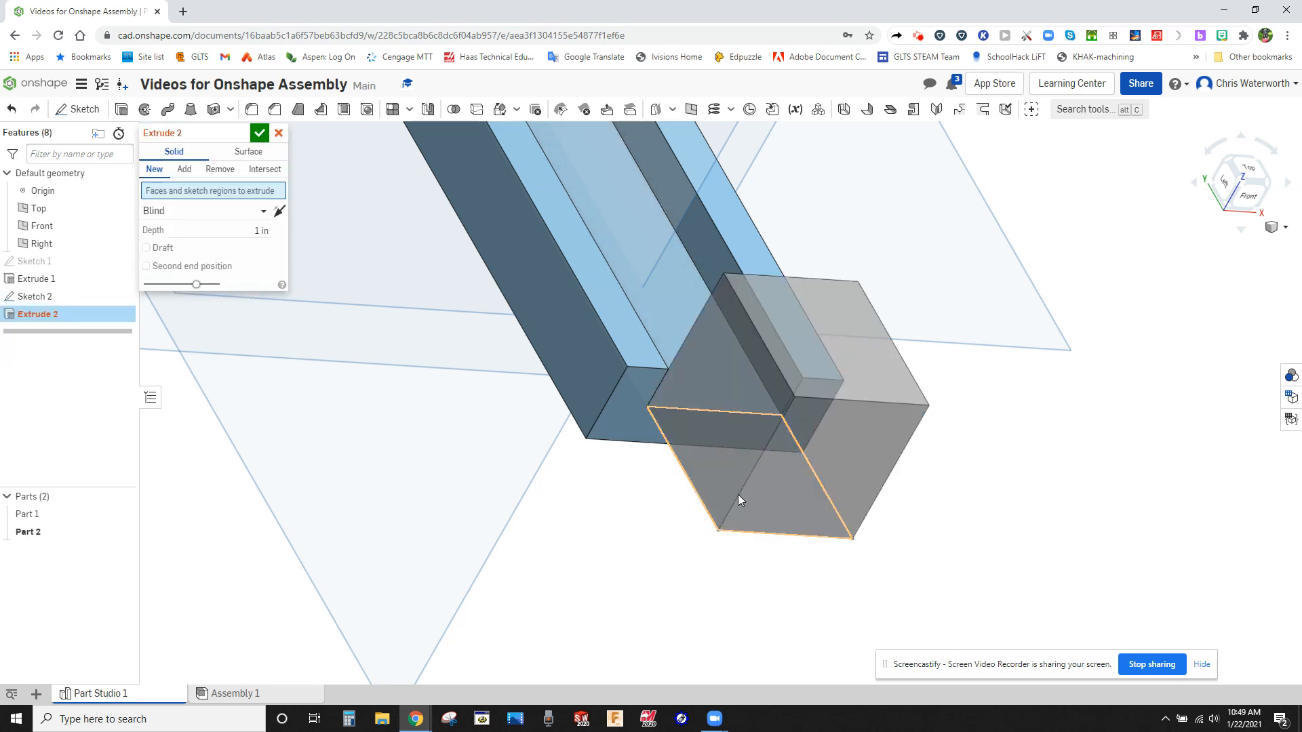
click(255, 243)
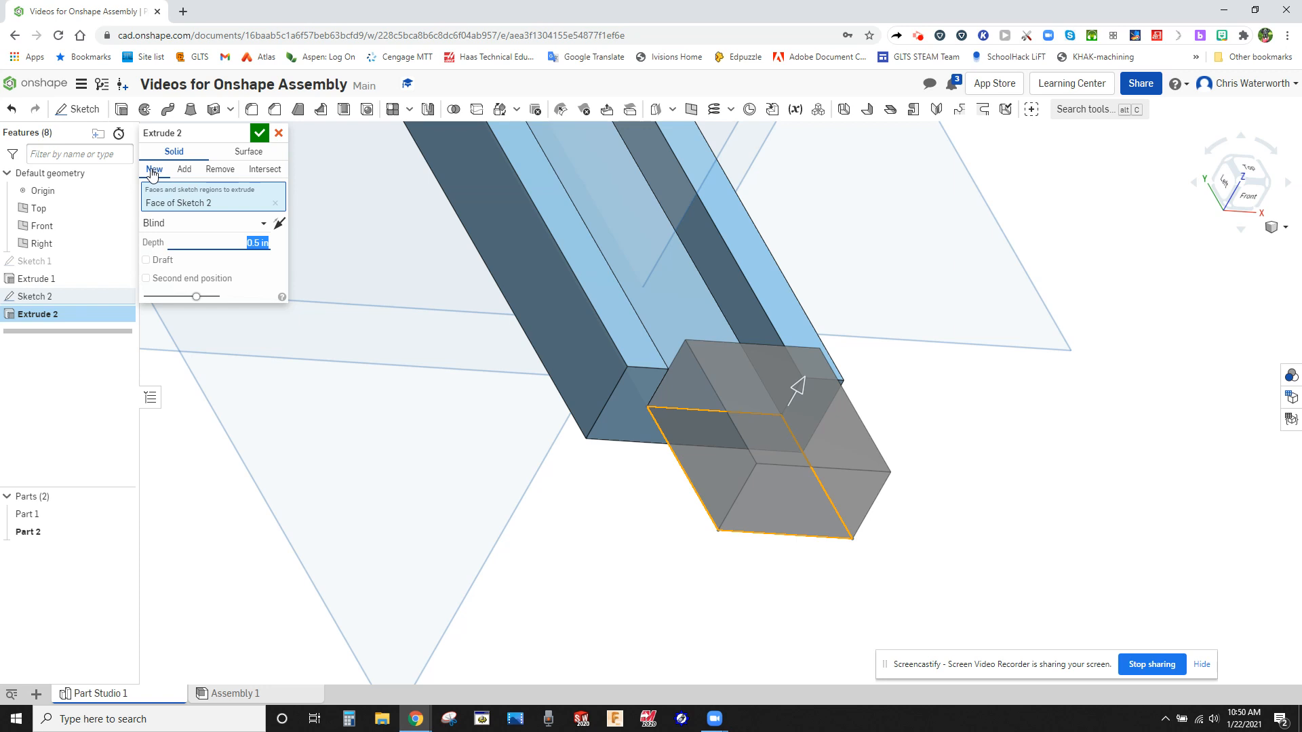
click(261, 134)
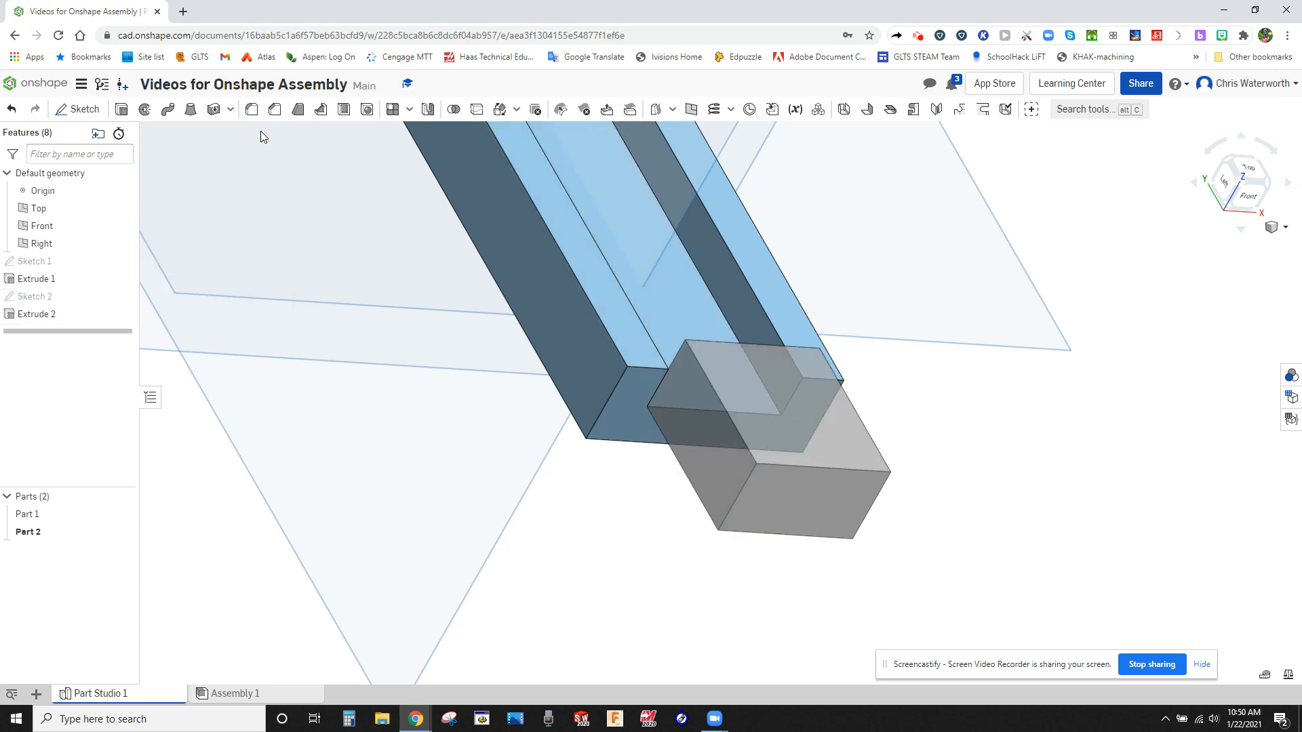
Look up the rail's part number in its drawing and rename Part 1 as 8967-1
click(657, 495)
right_drag(657, 495, 734, 428)
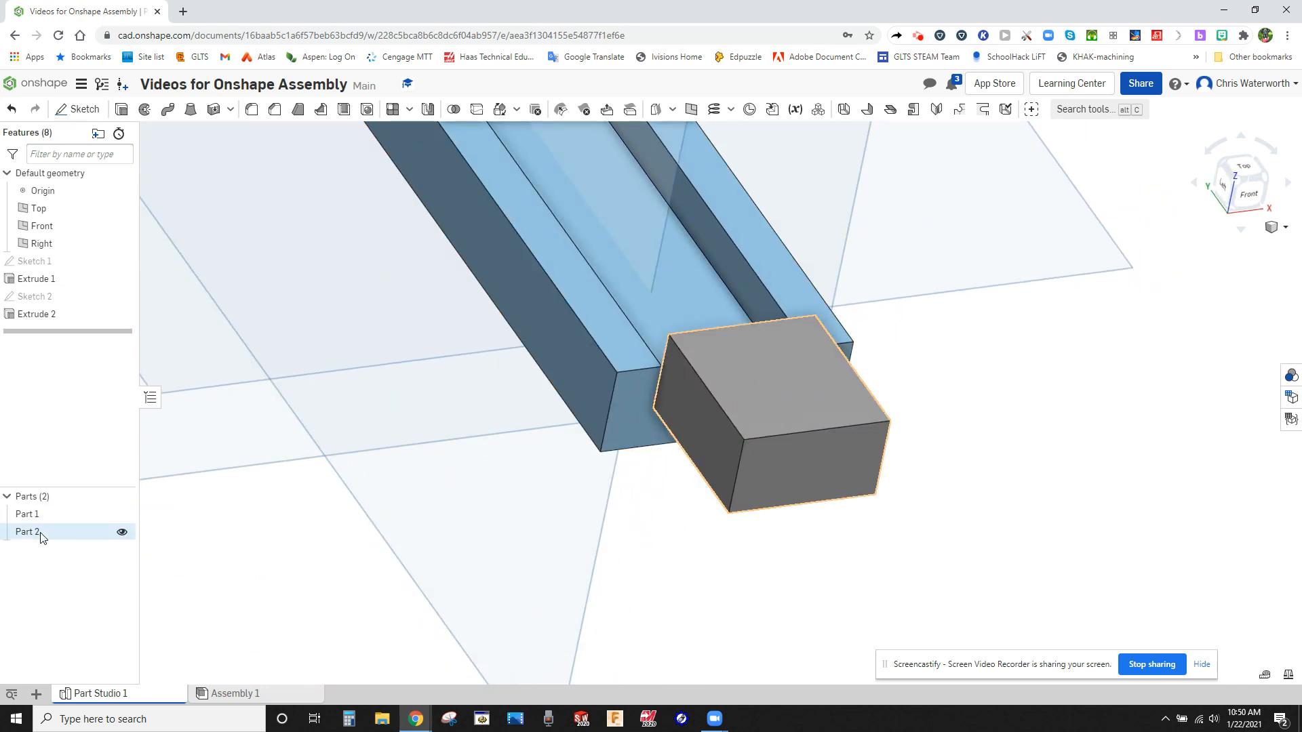
right_click(40, 516)
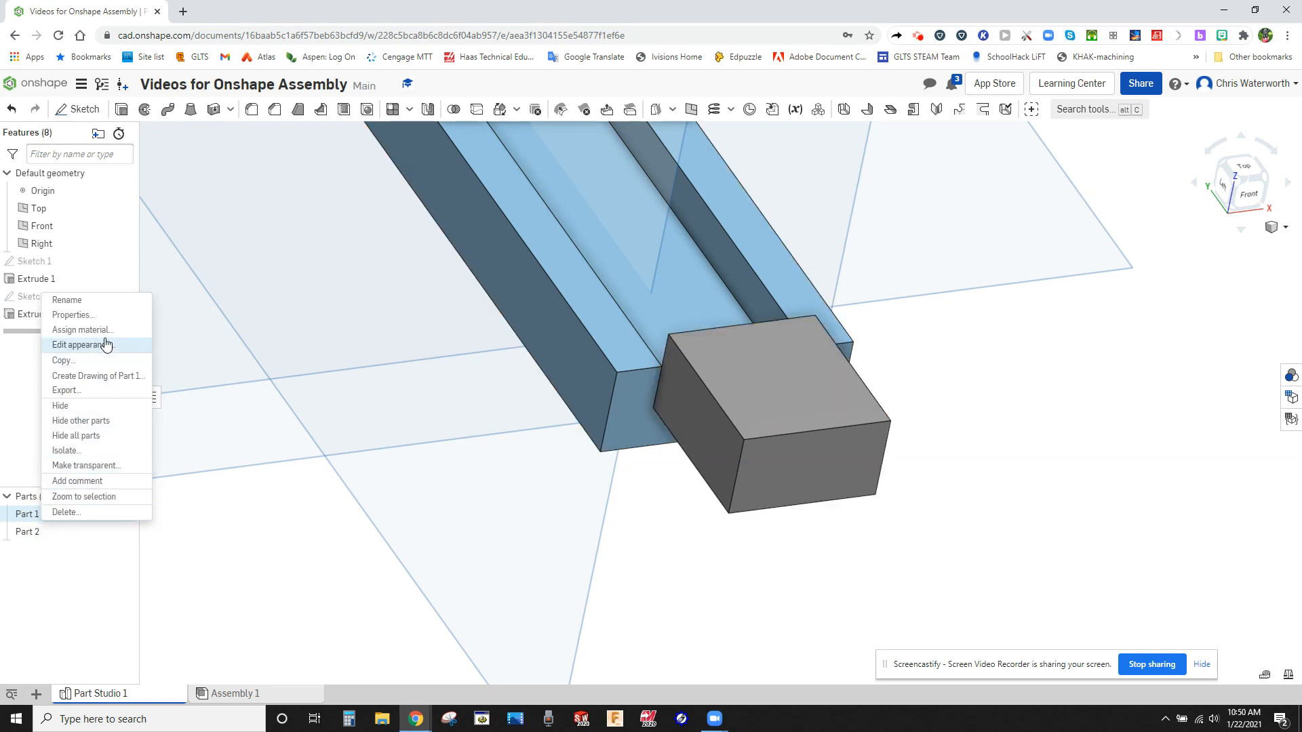
click(93, 302)
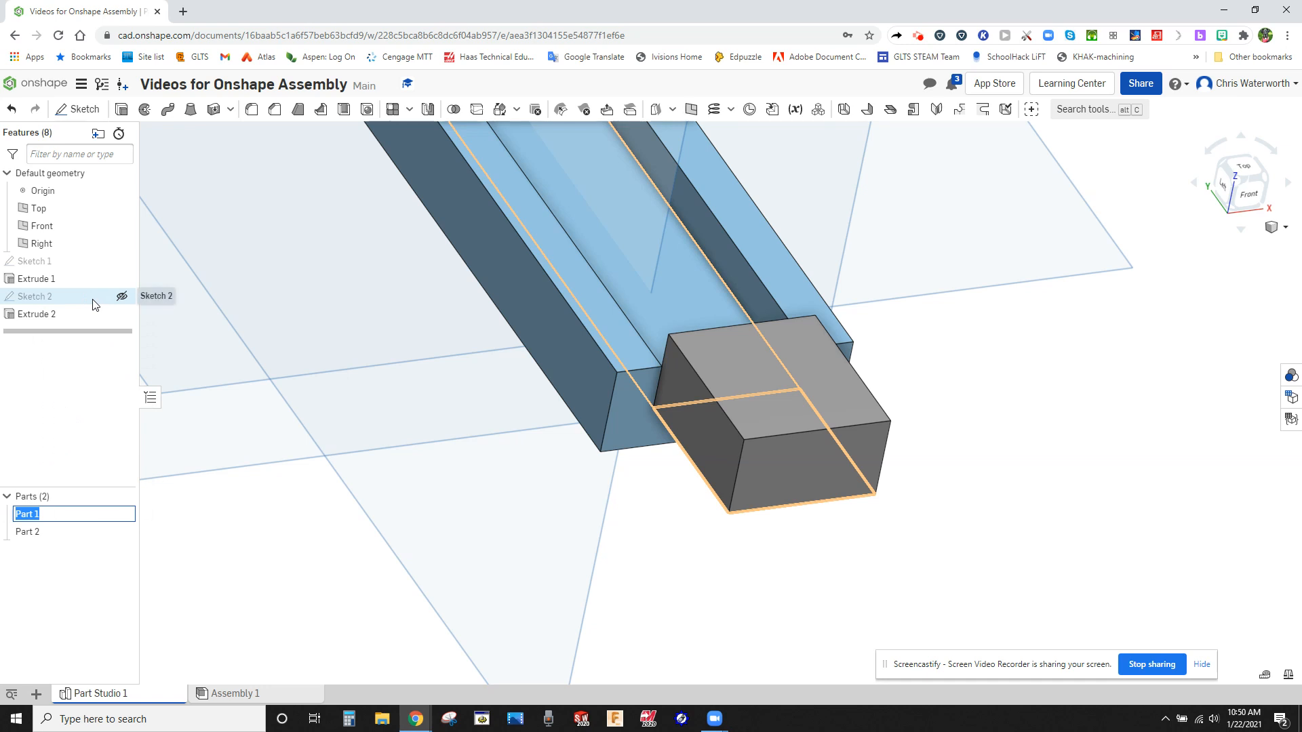
key(alt+Tab)
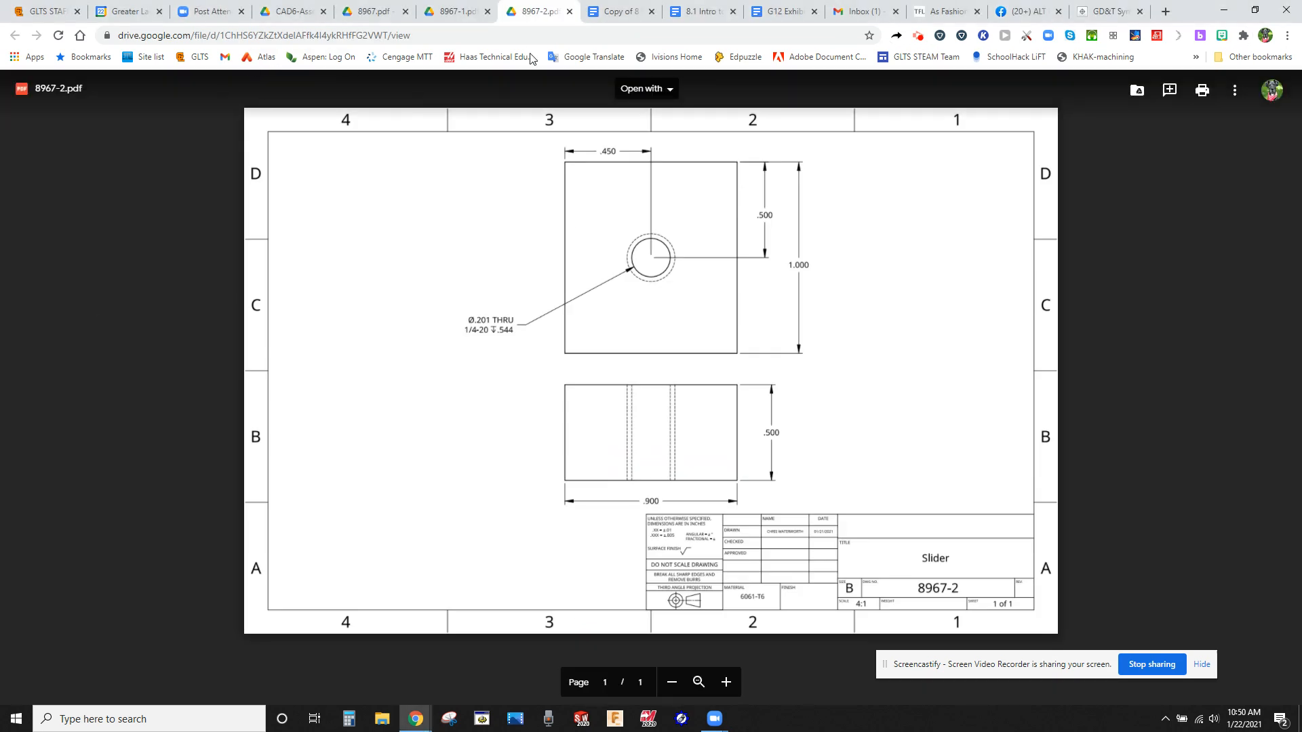
click(460, 12)
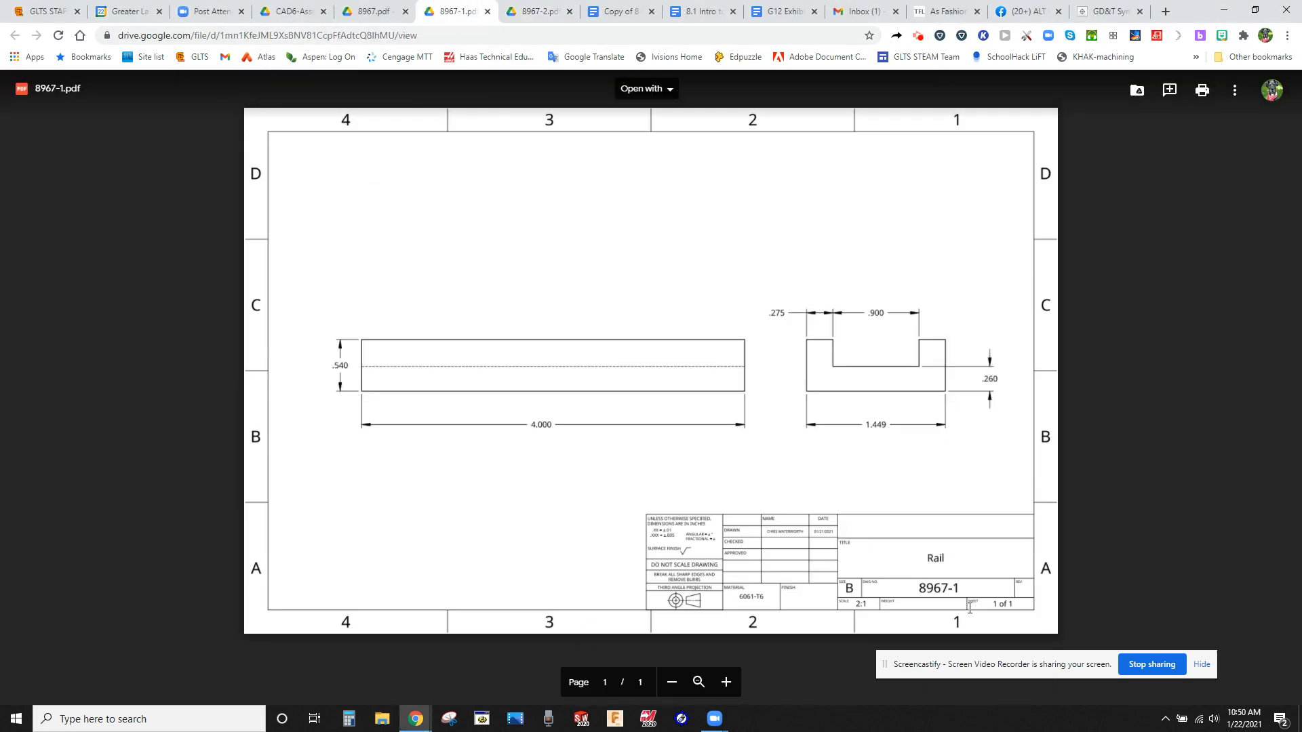
key(alt+Tab)
click(31, 515)
right_click(36, 516)
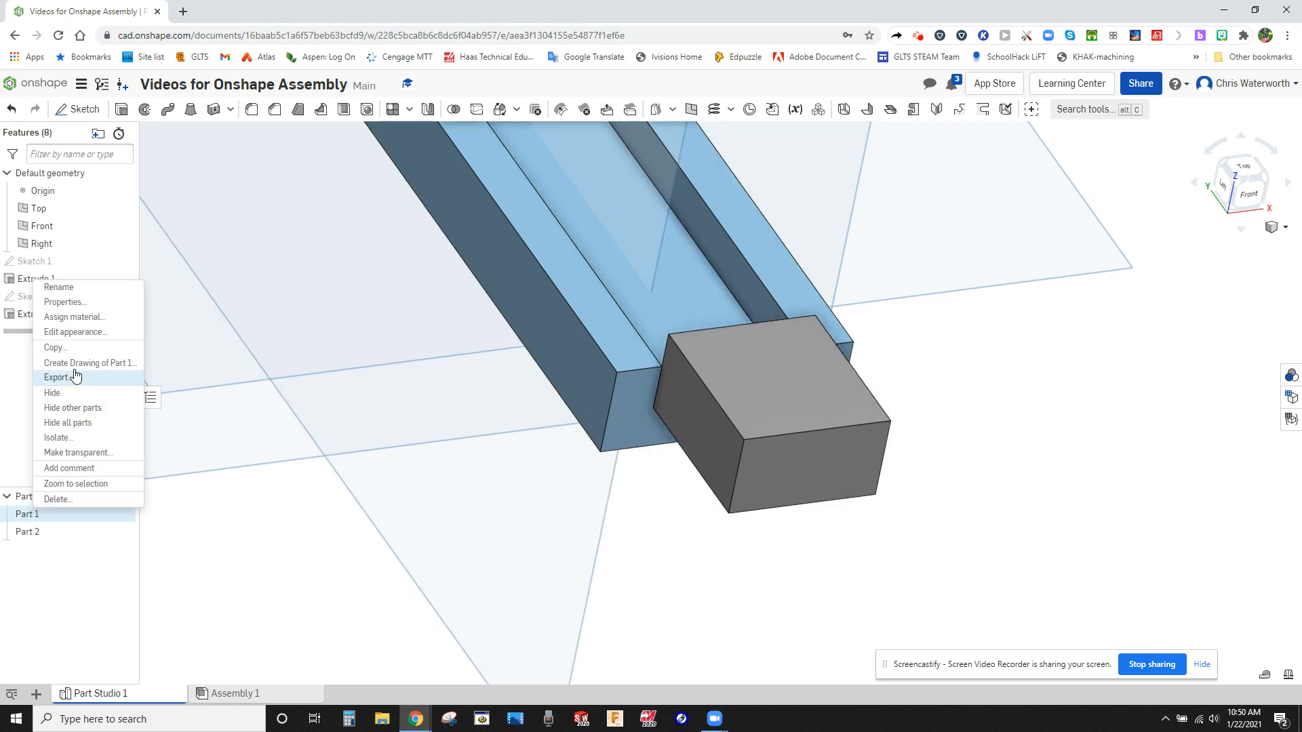
click(59, 287)
text(8967-1)
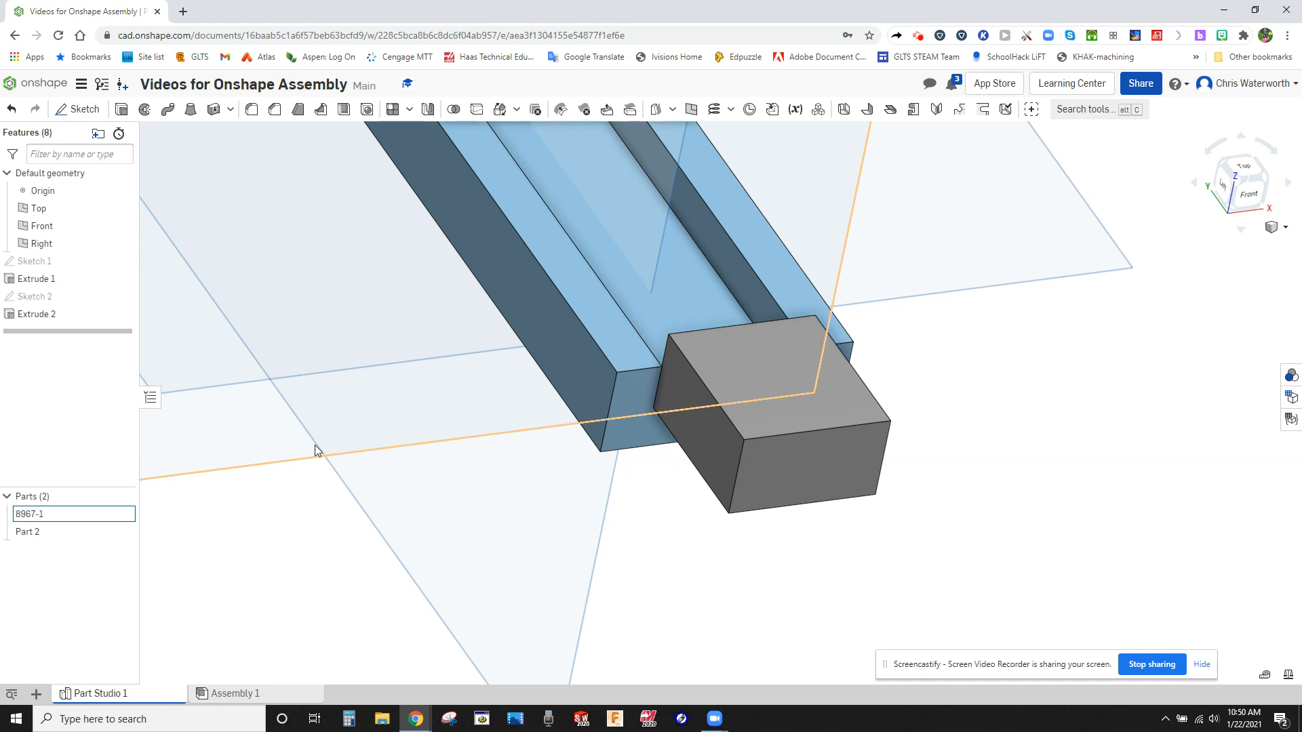
key(Return)
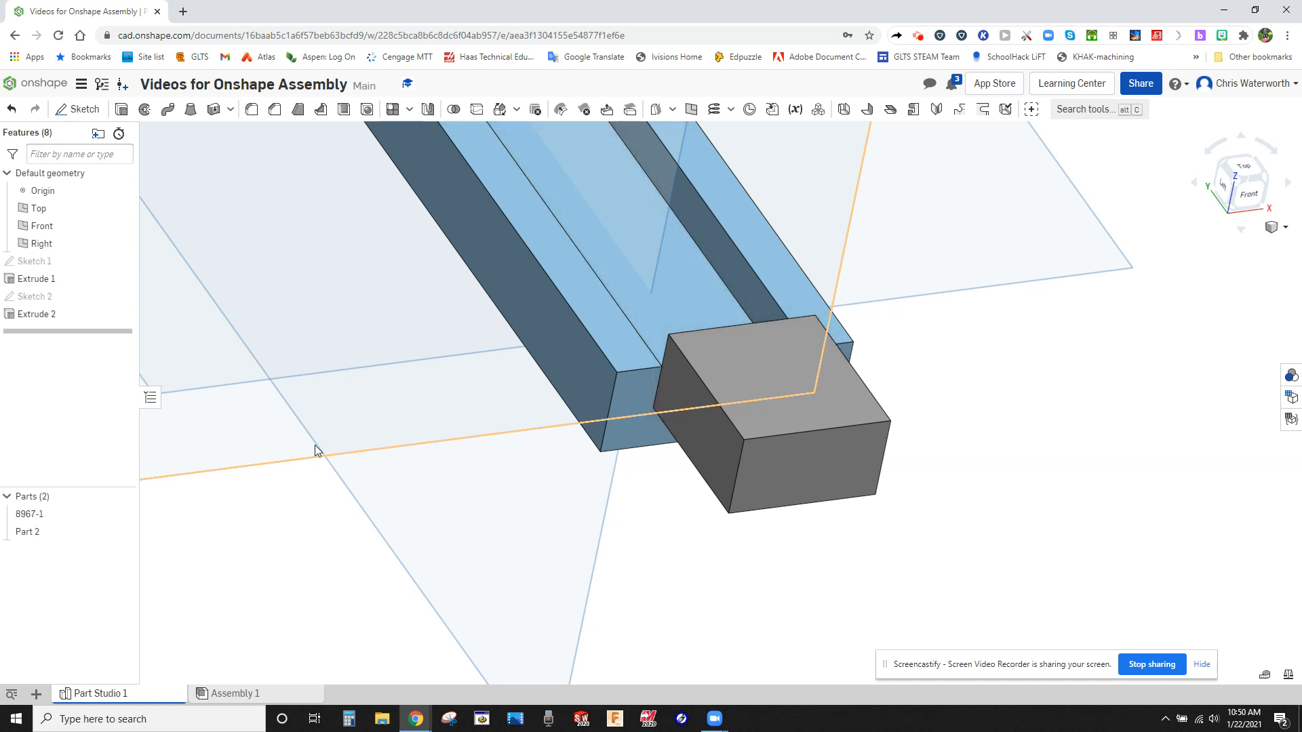
Rename Part 2, the slider block, as 8967-2
right_click(31, 533)
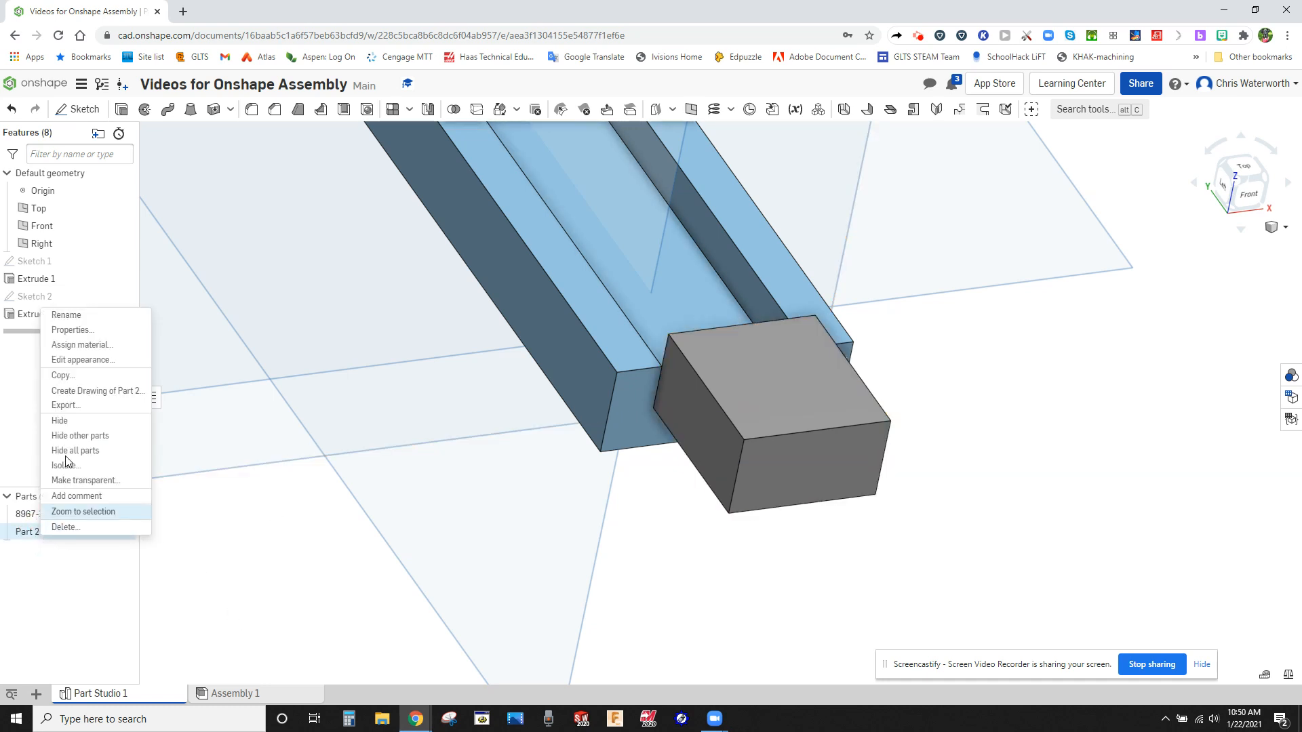
click(86, 312)
text(8967-2)
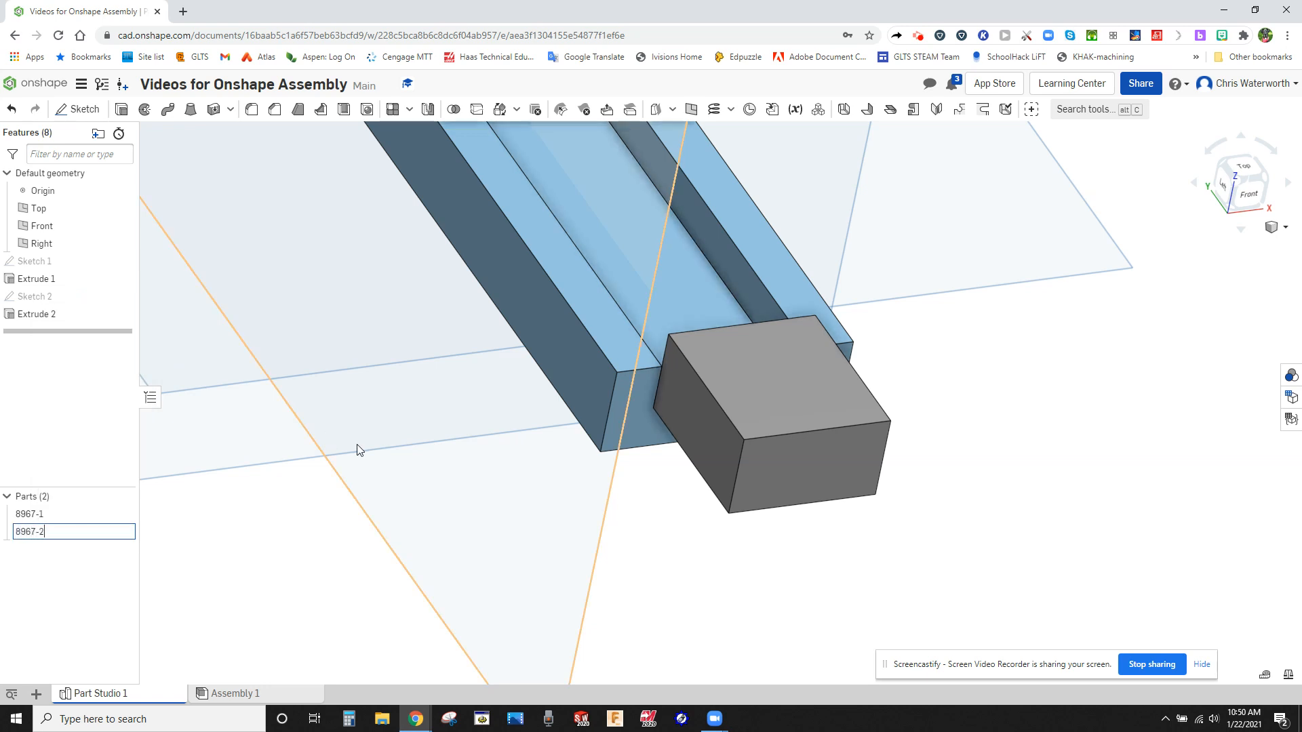
key(Return)
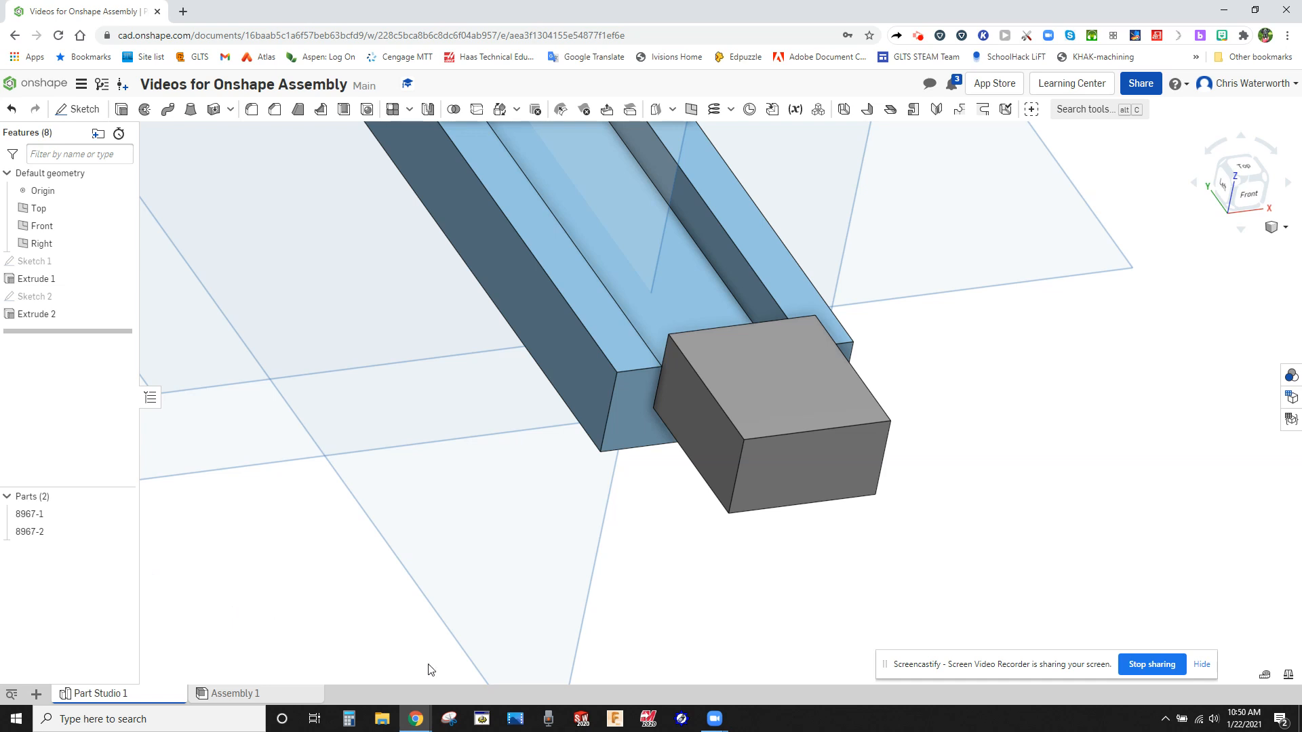
drag(801, 453, 855, 543)
click(798, 427)
drag(796, 420, 881, 453)
right_click(923, 466)
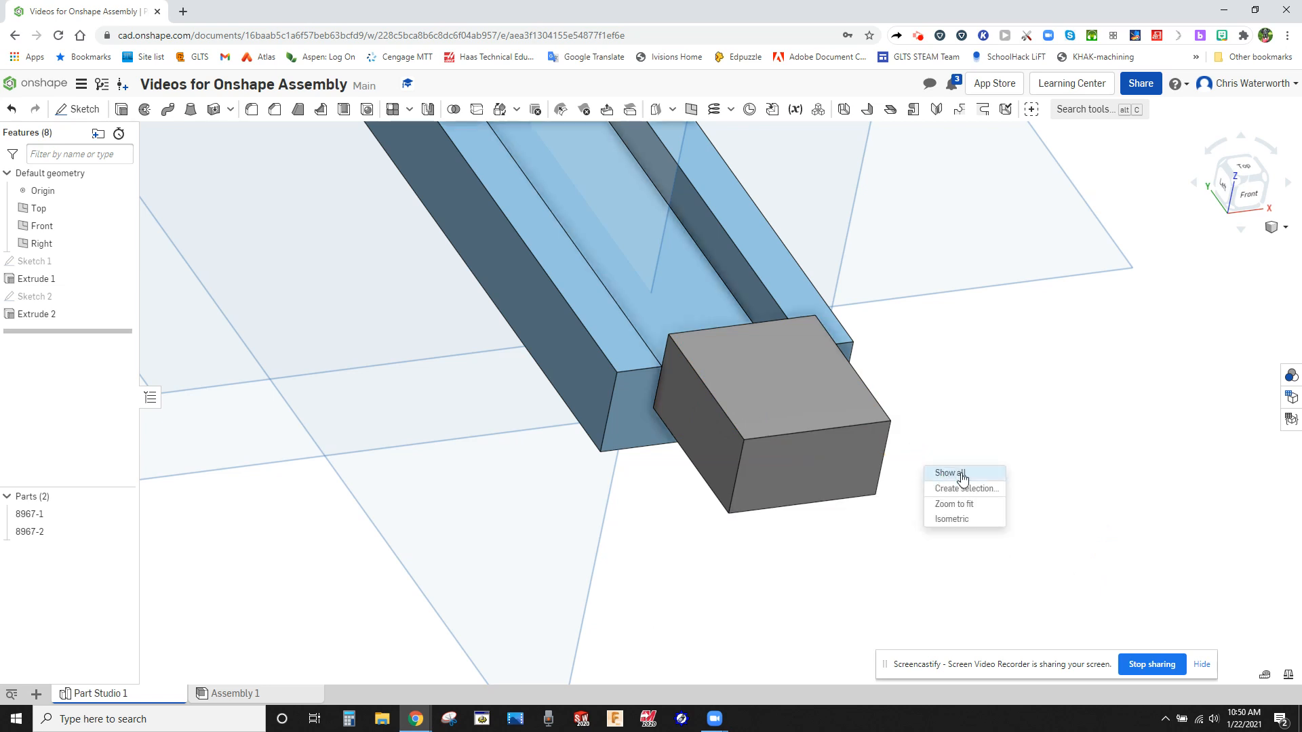
click(1070, 544)
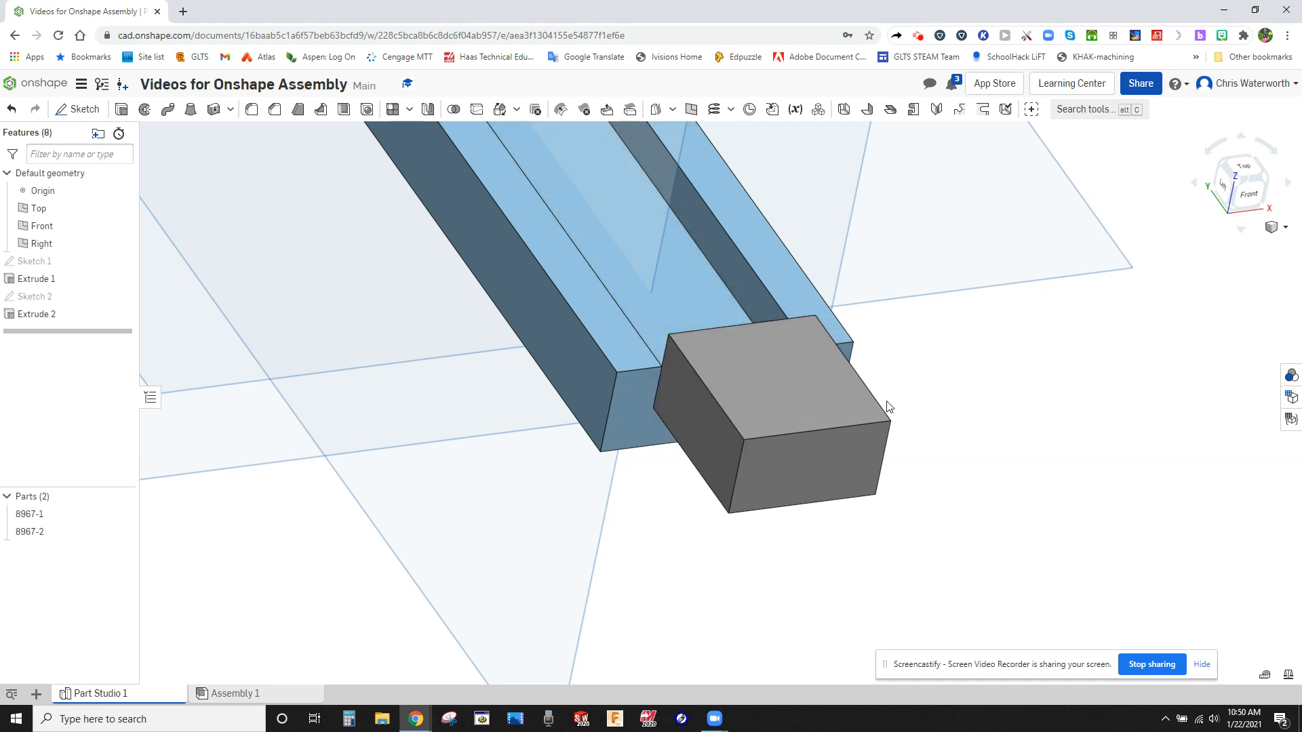
click(772, 396)
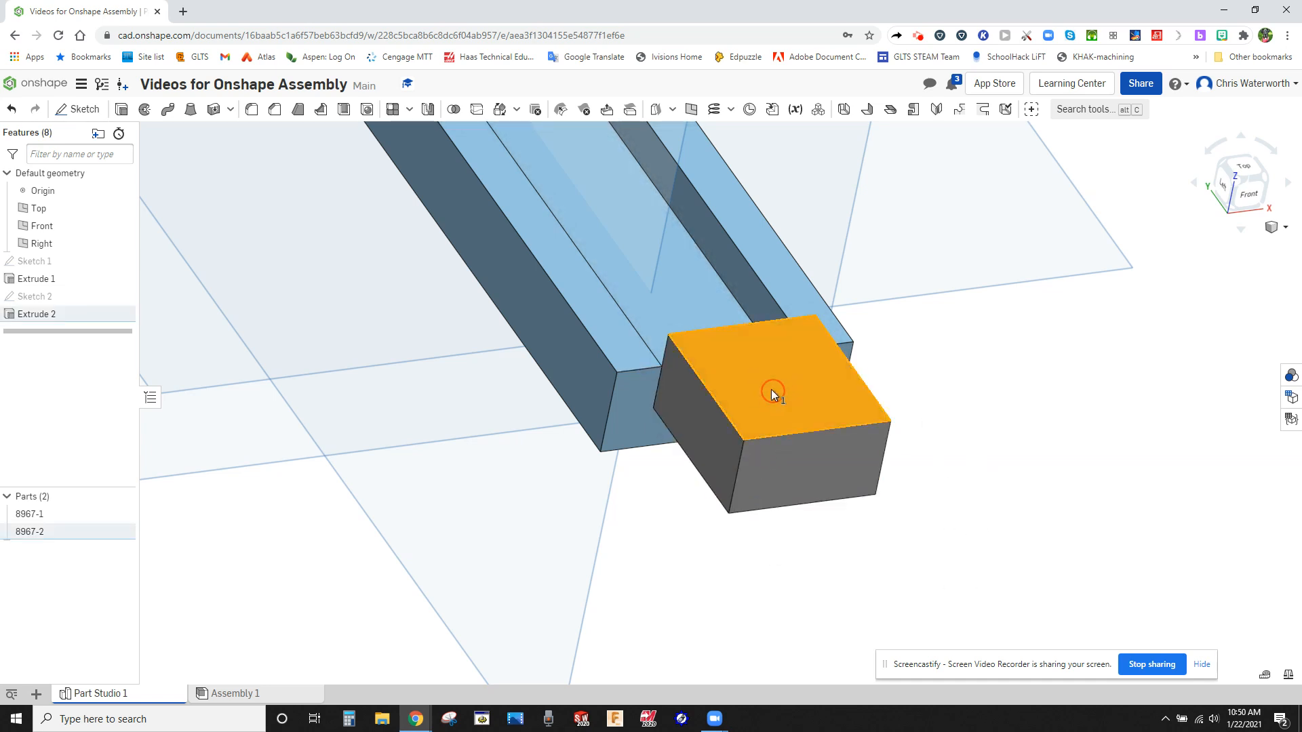
click(949, 427)
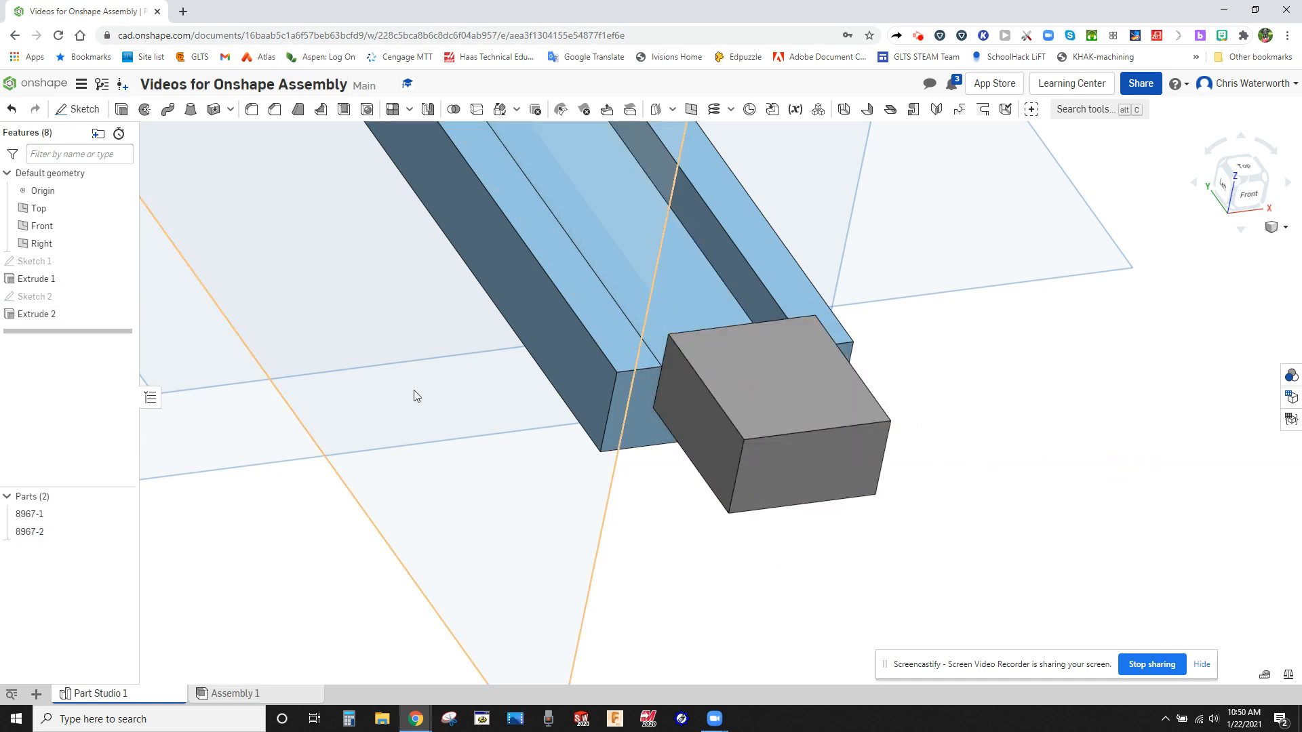
Check the hole location in drawing 8967-2 and sketch a point on the slider's top face, about 0.47 in from its rail-side edge
key(alt+Tab)
click(537, 14)
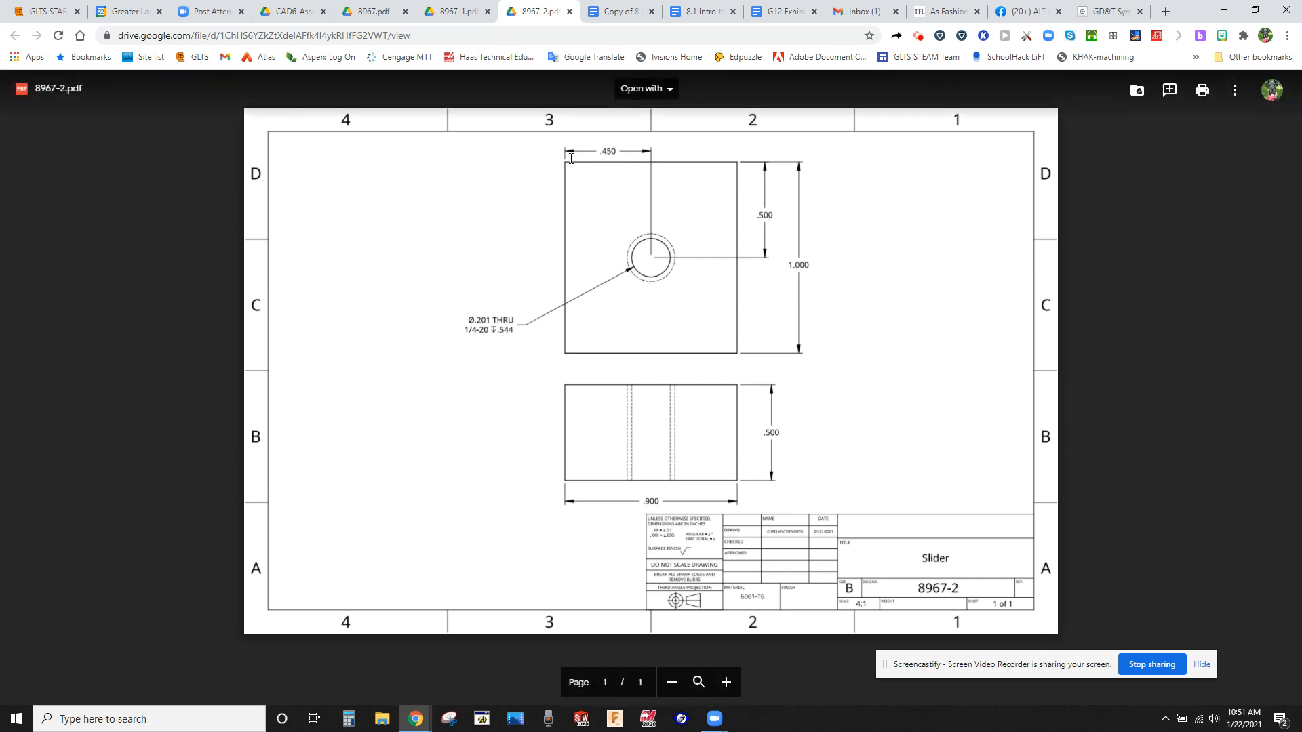
key(alt+Tab)
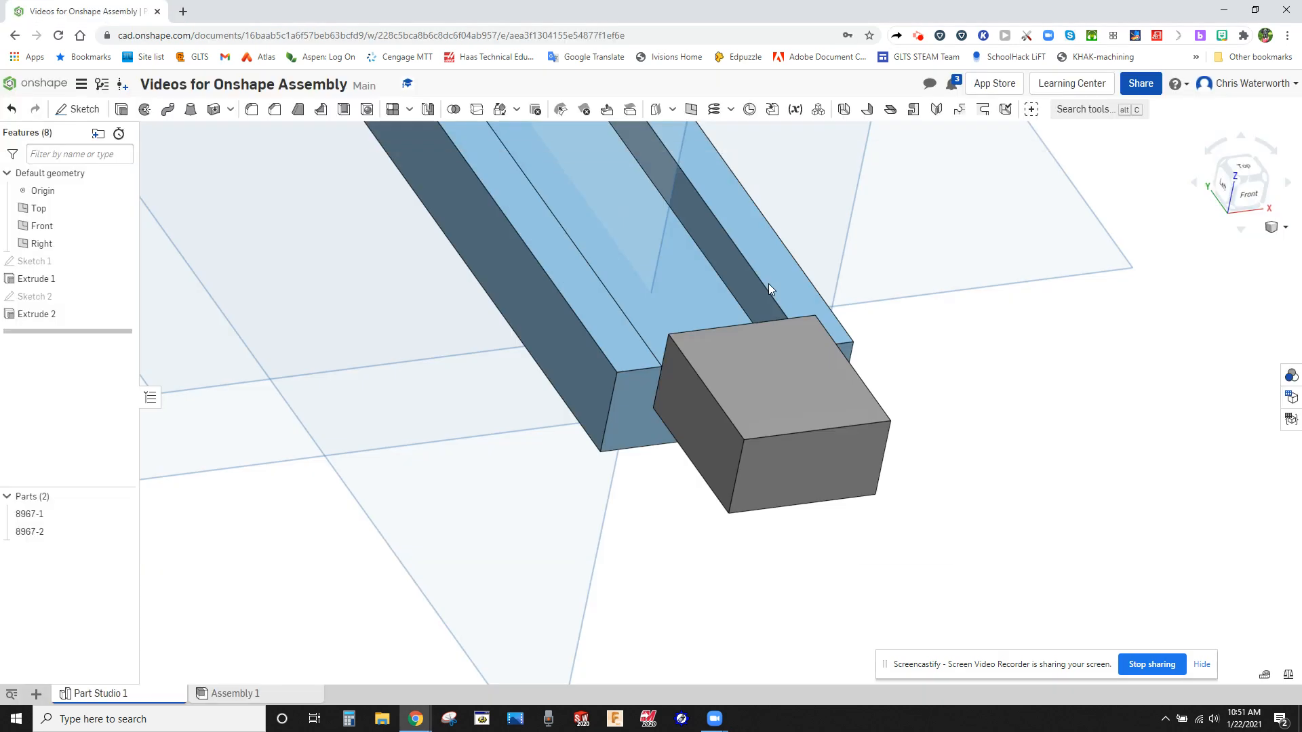
click(59, 112)
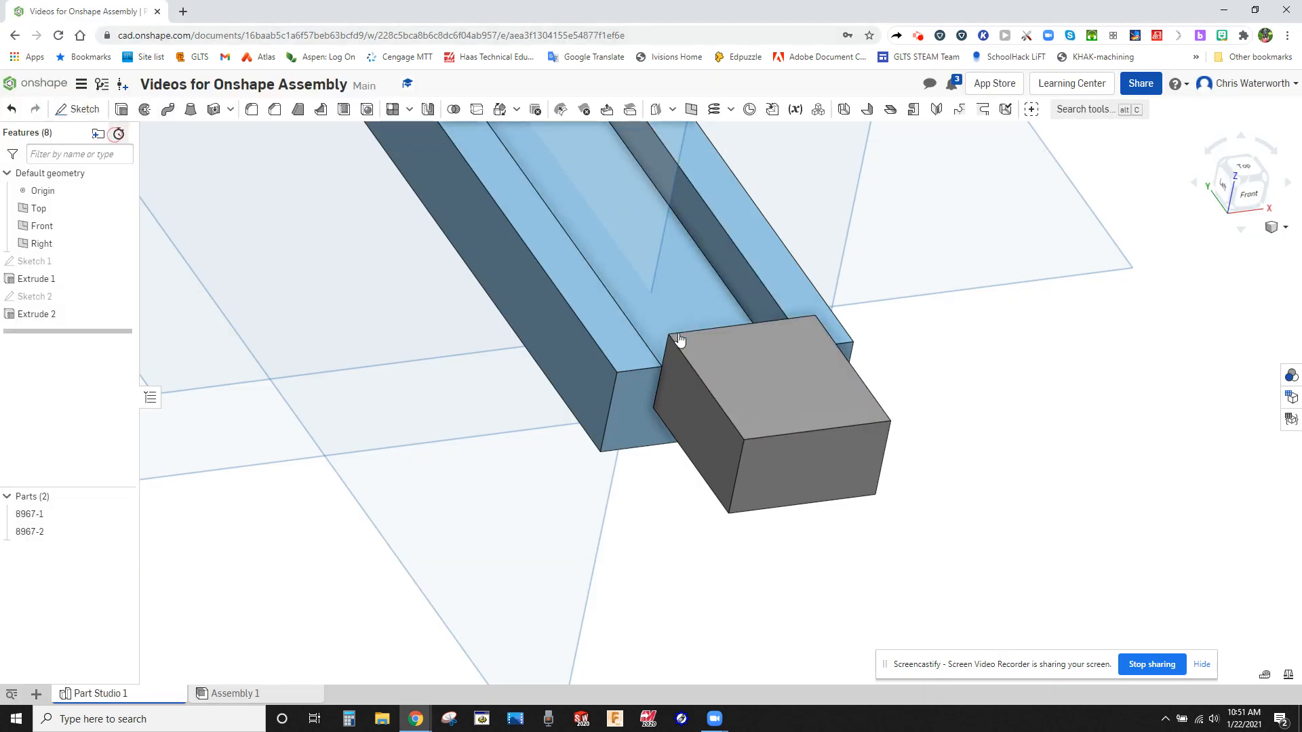
click(760, 371)
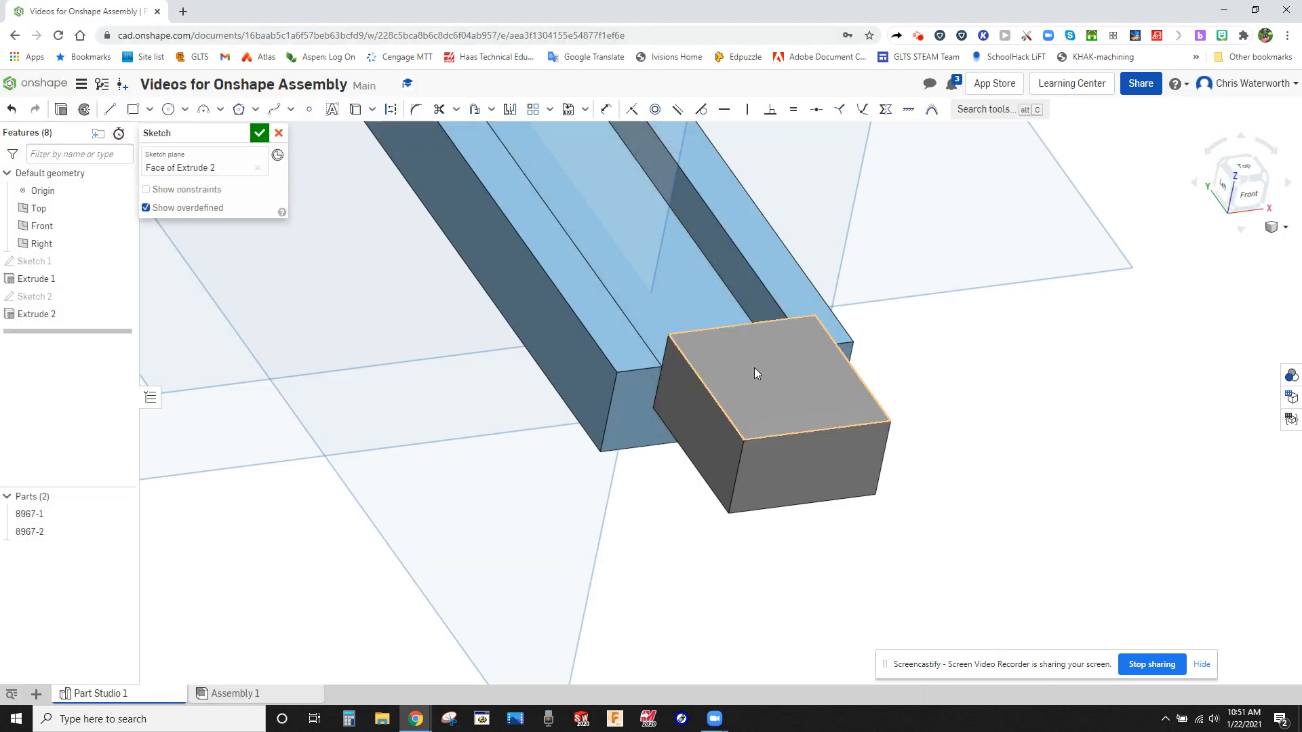
click(308, 109)
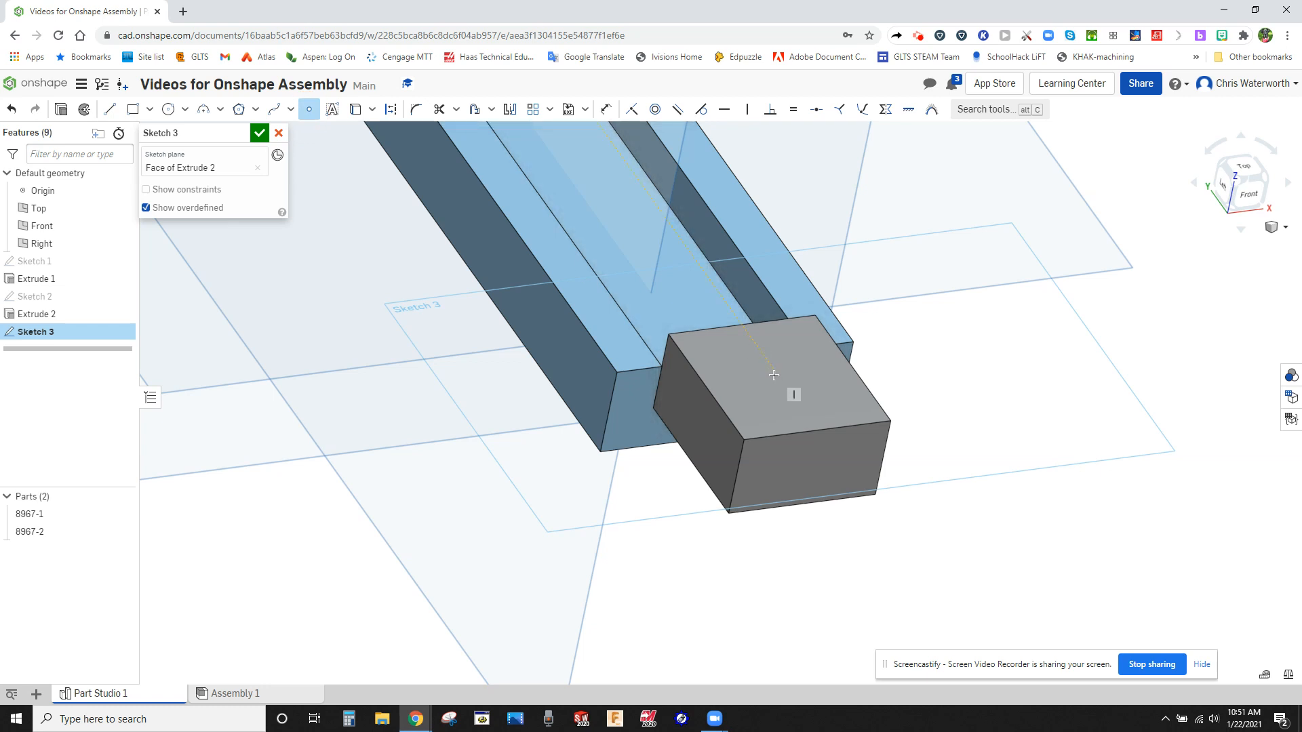
click(775, 375)
Dimension the point 0.5 in from the rail-side edge of the slider's top face and accept the sketch
key(u)
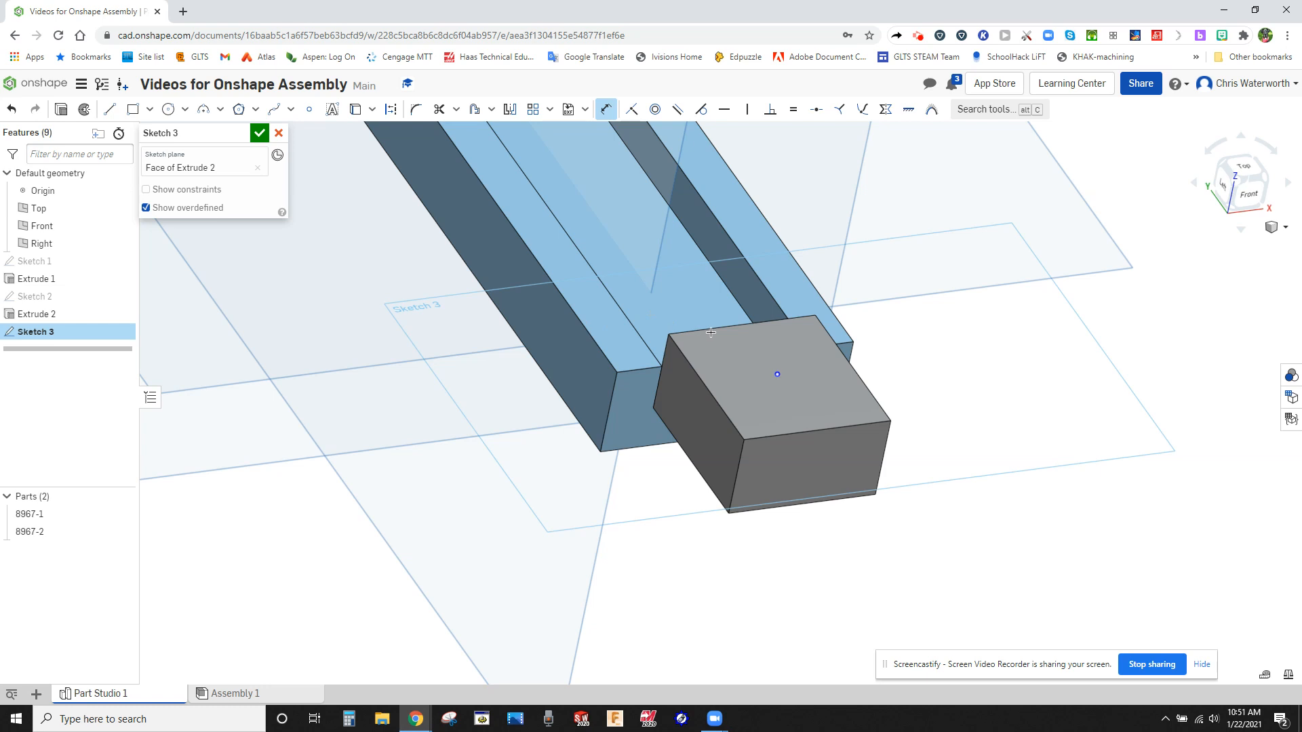
click(775, 373)
click(792, 378)
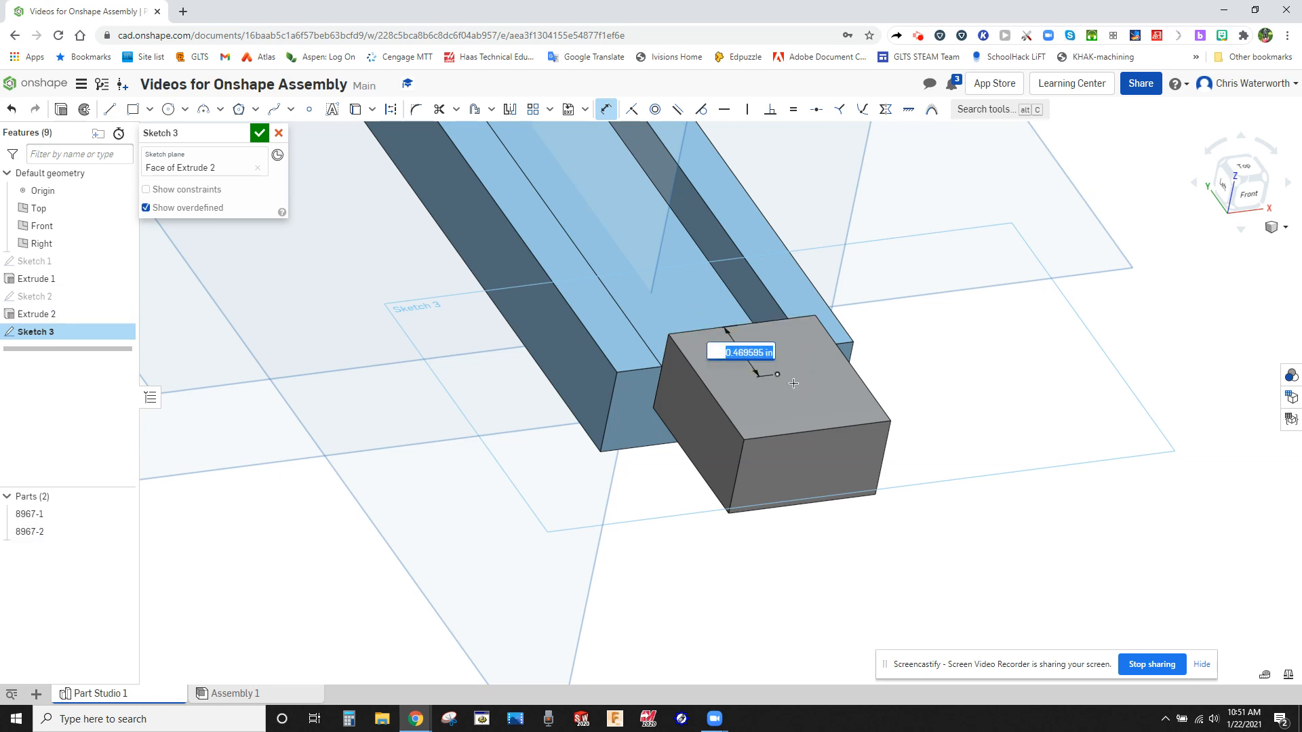
text(0.5)
key(Return)
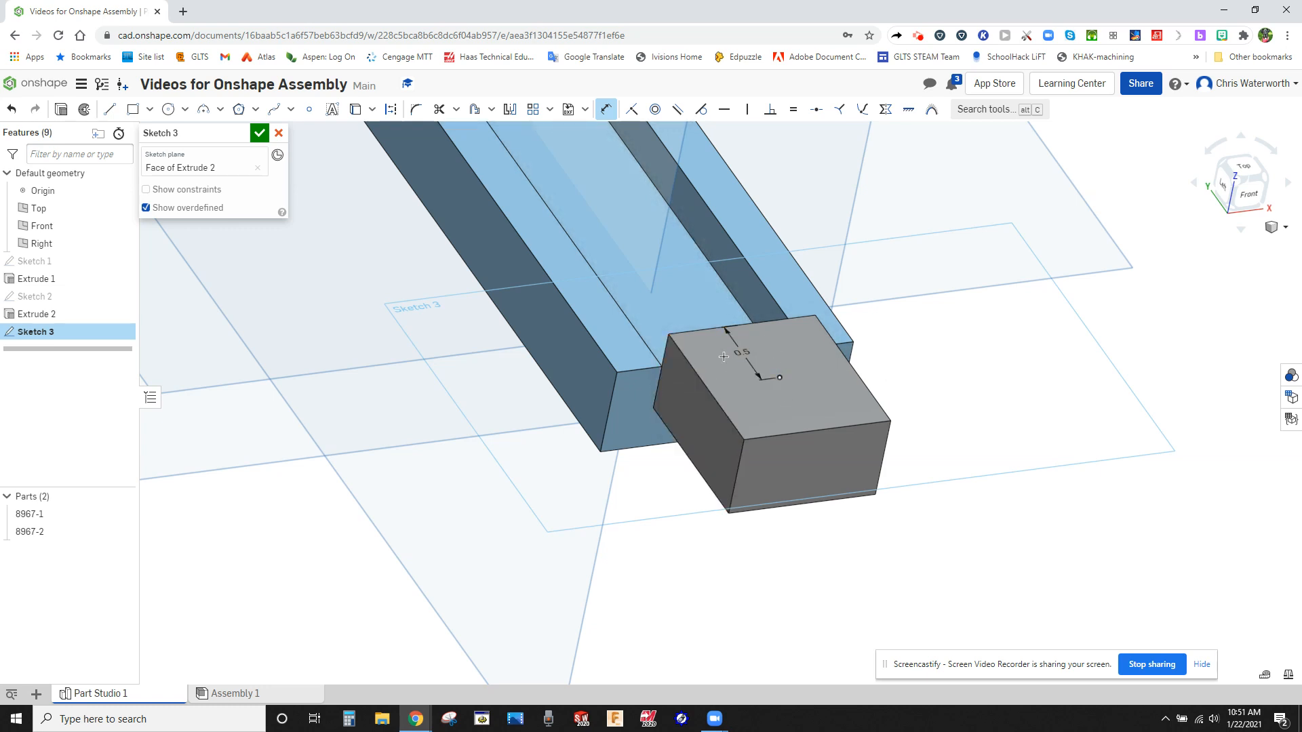
click(257, 134)
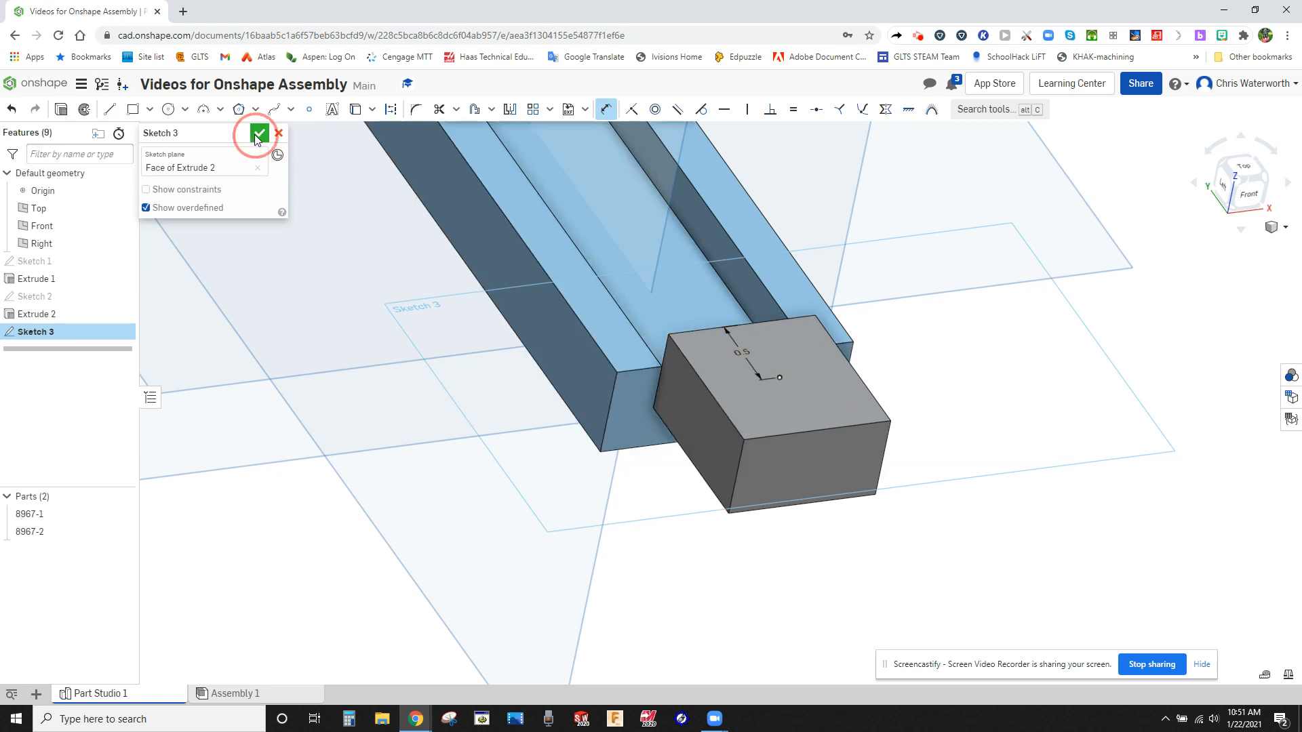
Create a simple ANSI 1/4-20 tapped through hole, tapped through all, at the sketched point on the slider's top face
click(375, 111)
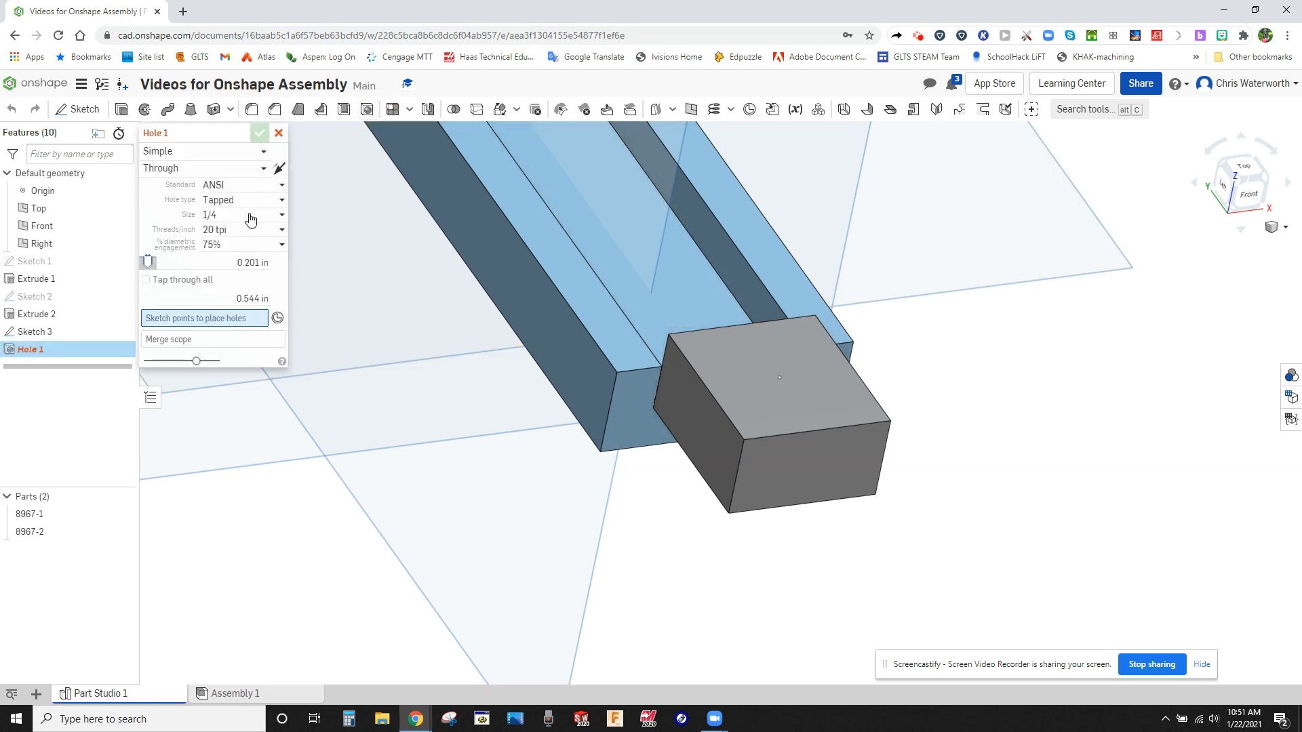
click(146, 279)
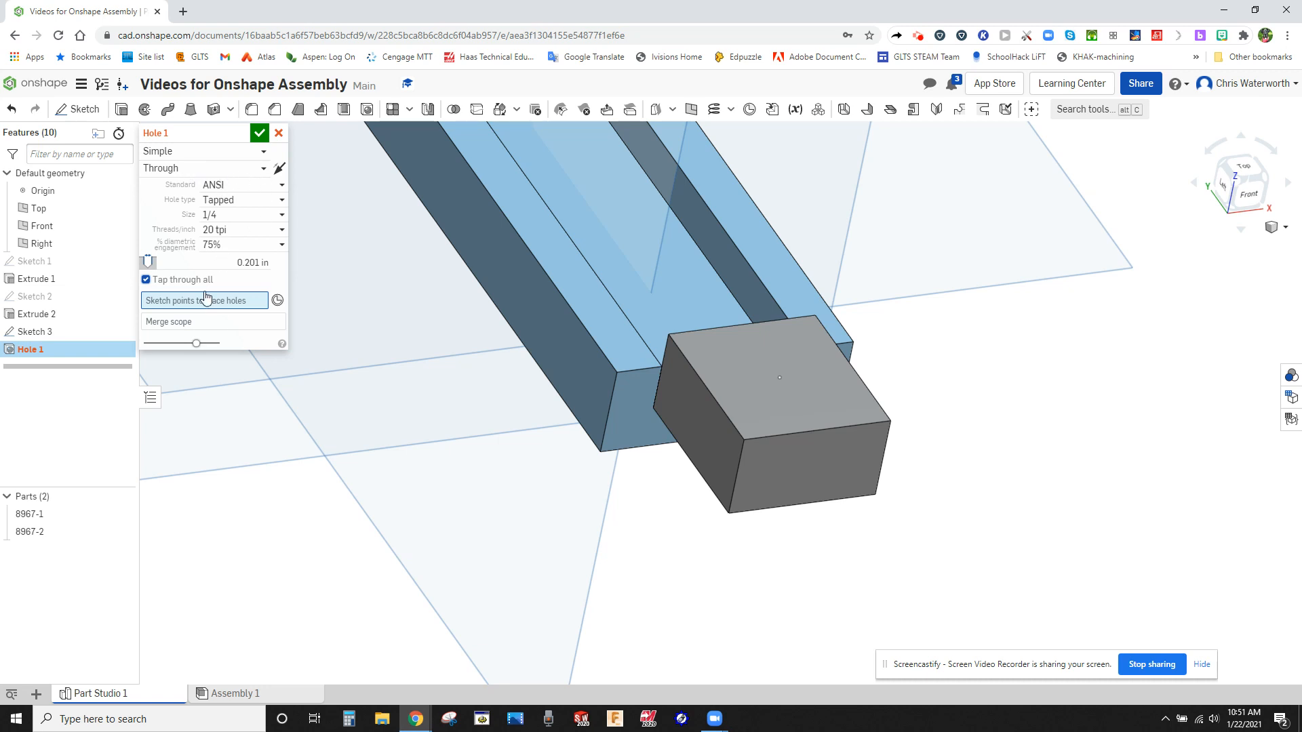
click(784, 381)
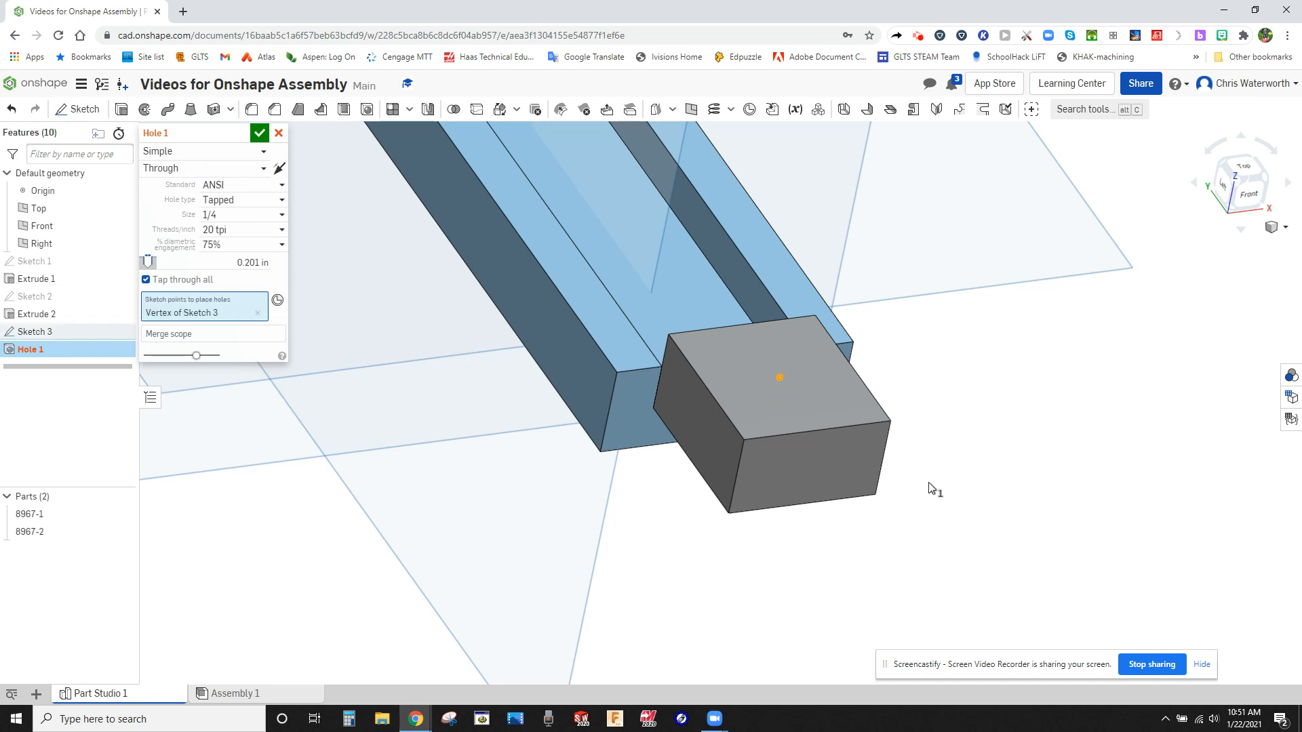
click(259, 133)
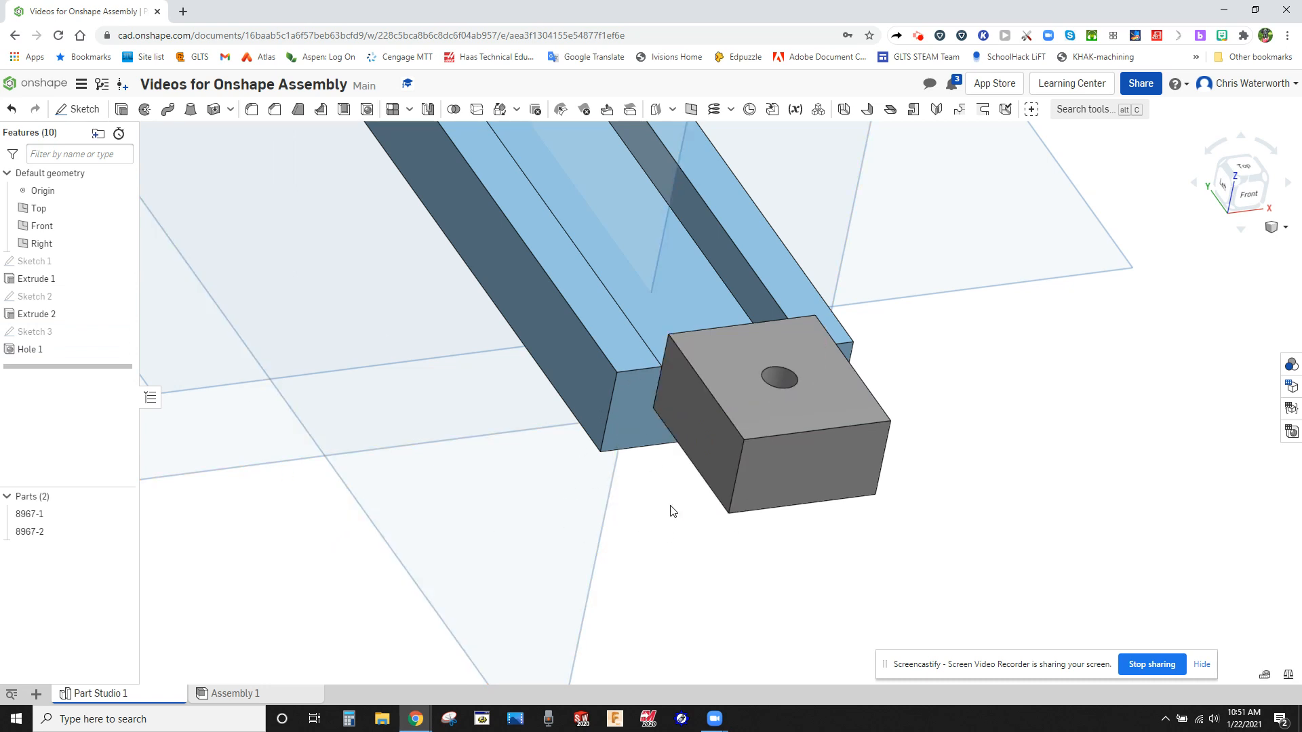
right_drag(699, 549, 739, 409)
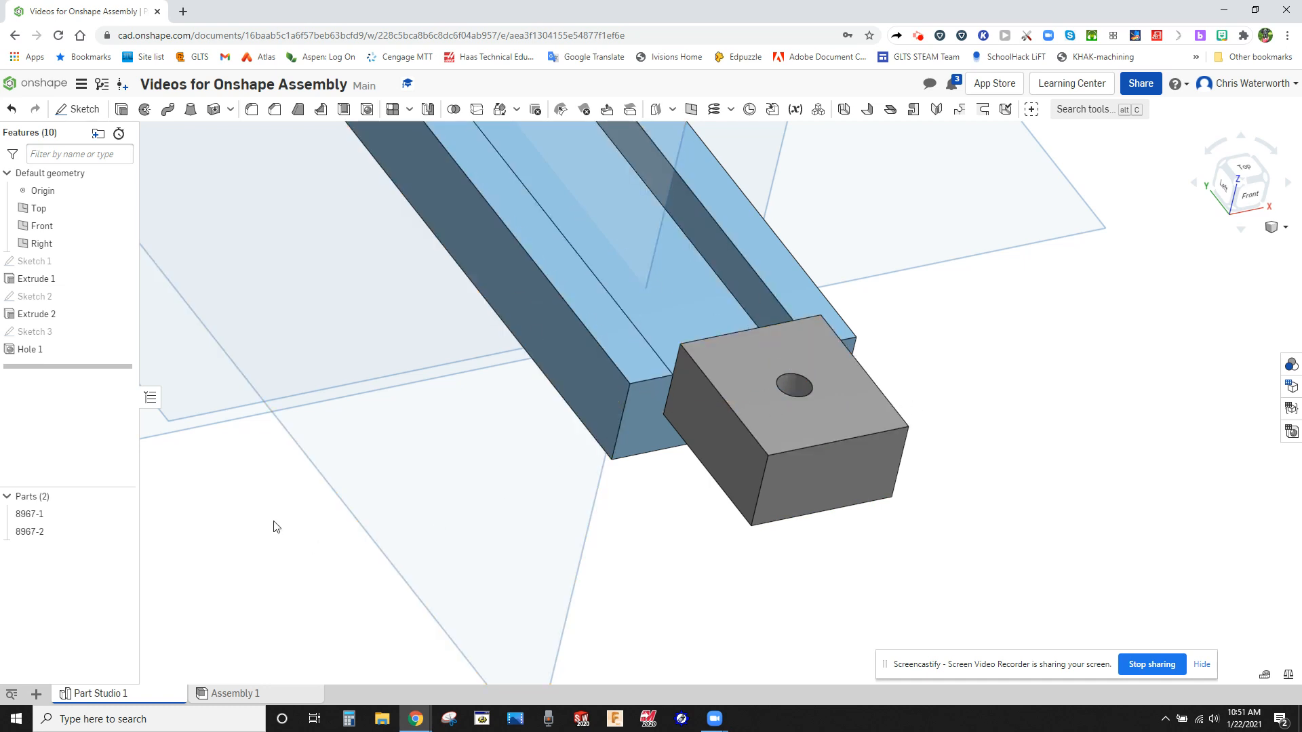
Insert both parts of Part Studio 1, 8967-1 and 8967-2, together into Assembly 1
click(233, 694)
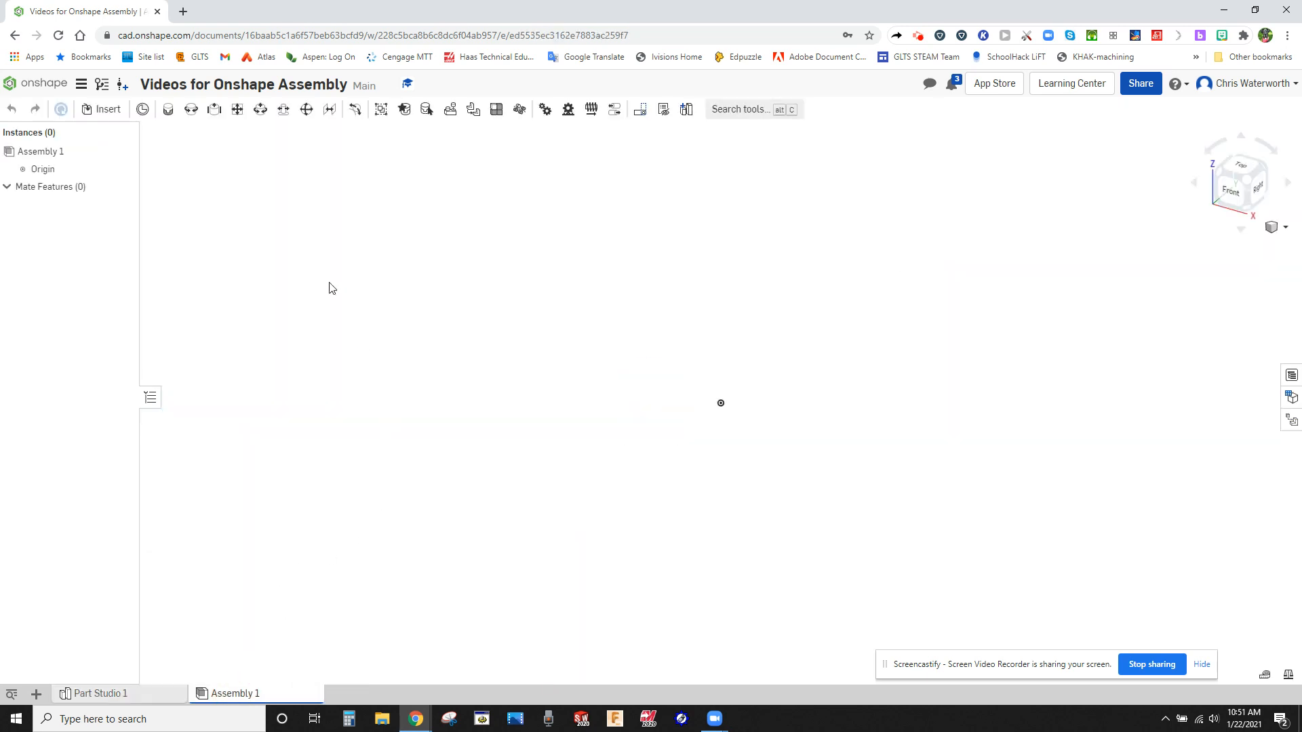
click(104, 110)
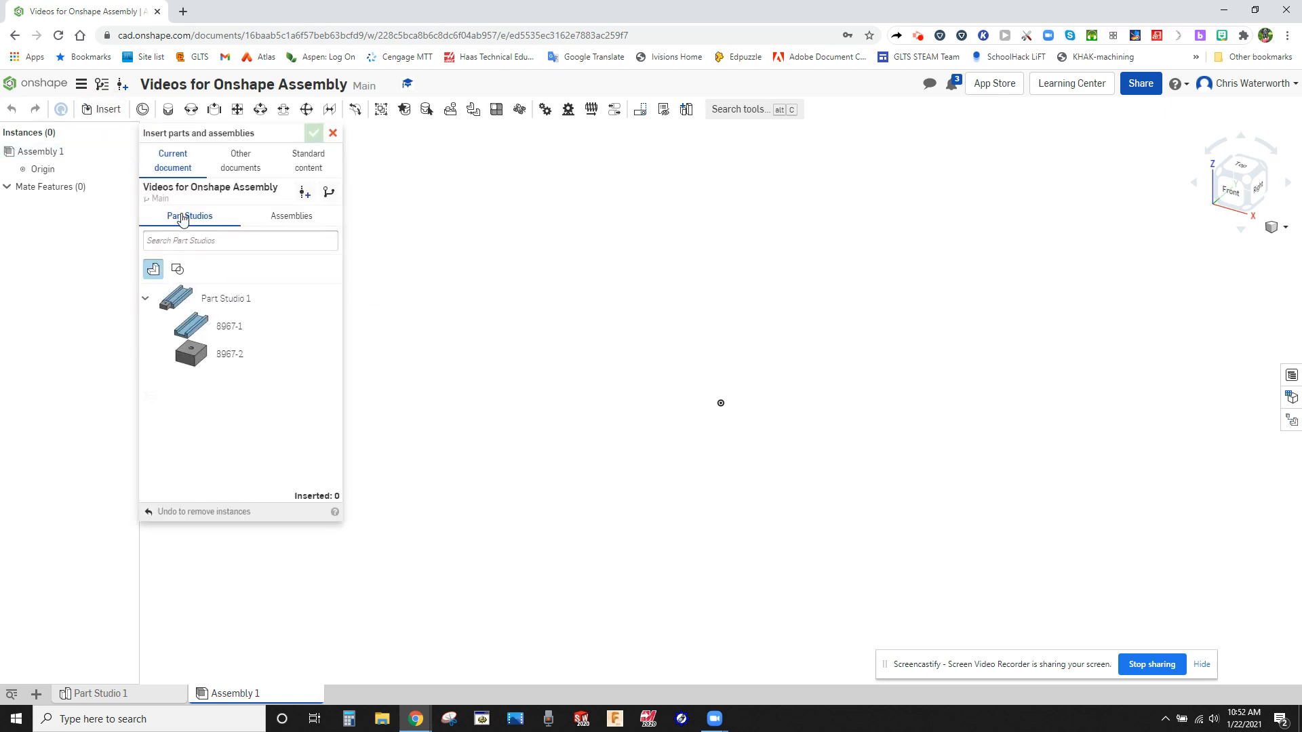
click(290, 217)
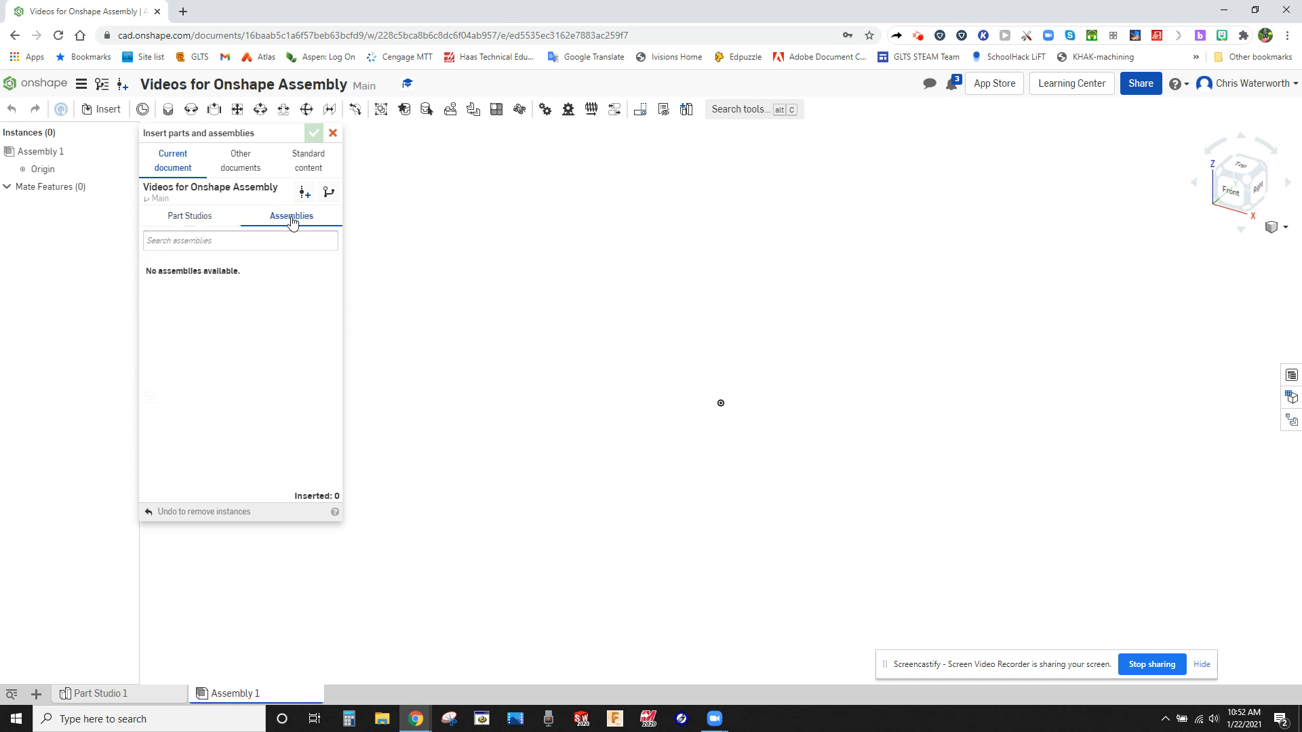
click(180, 217)
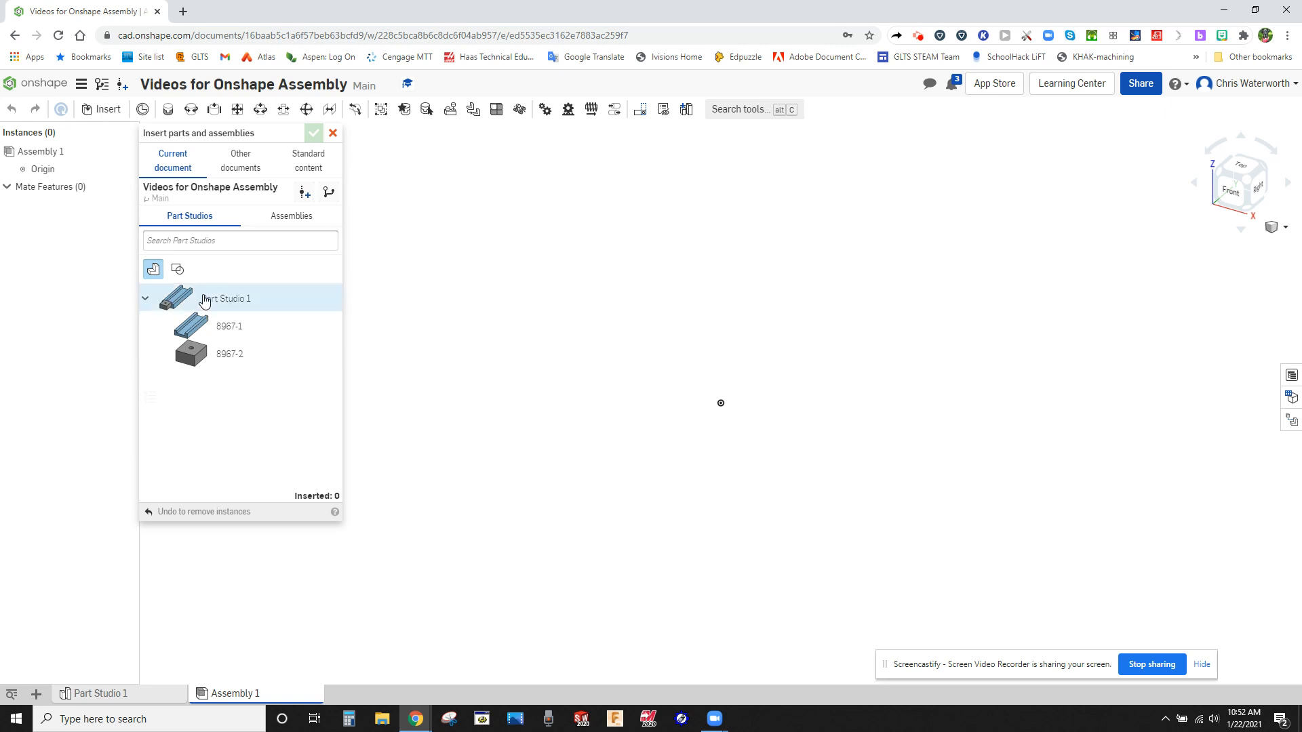
click(206, 300)
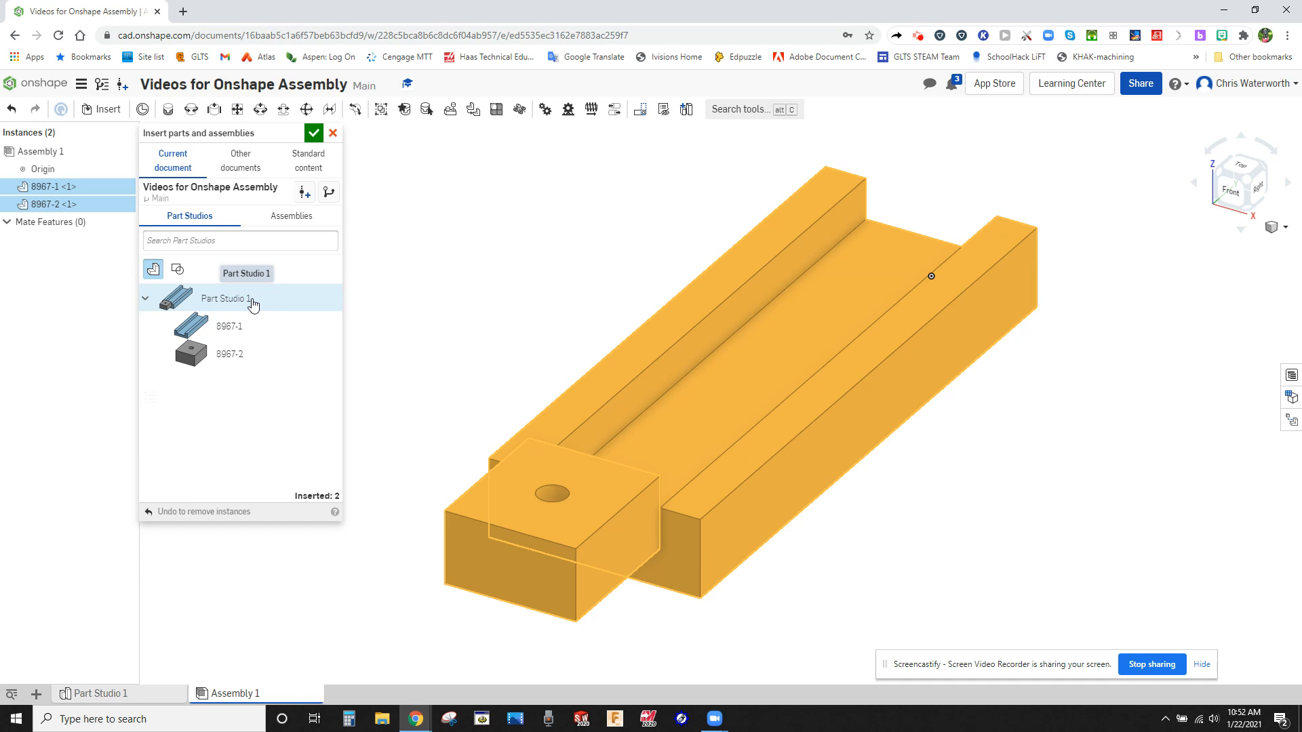
click(314, 133)
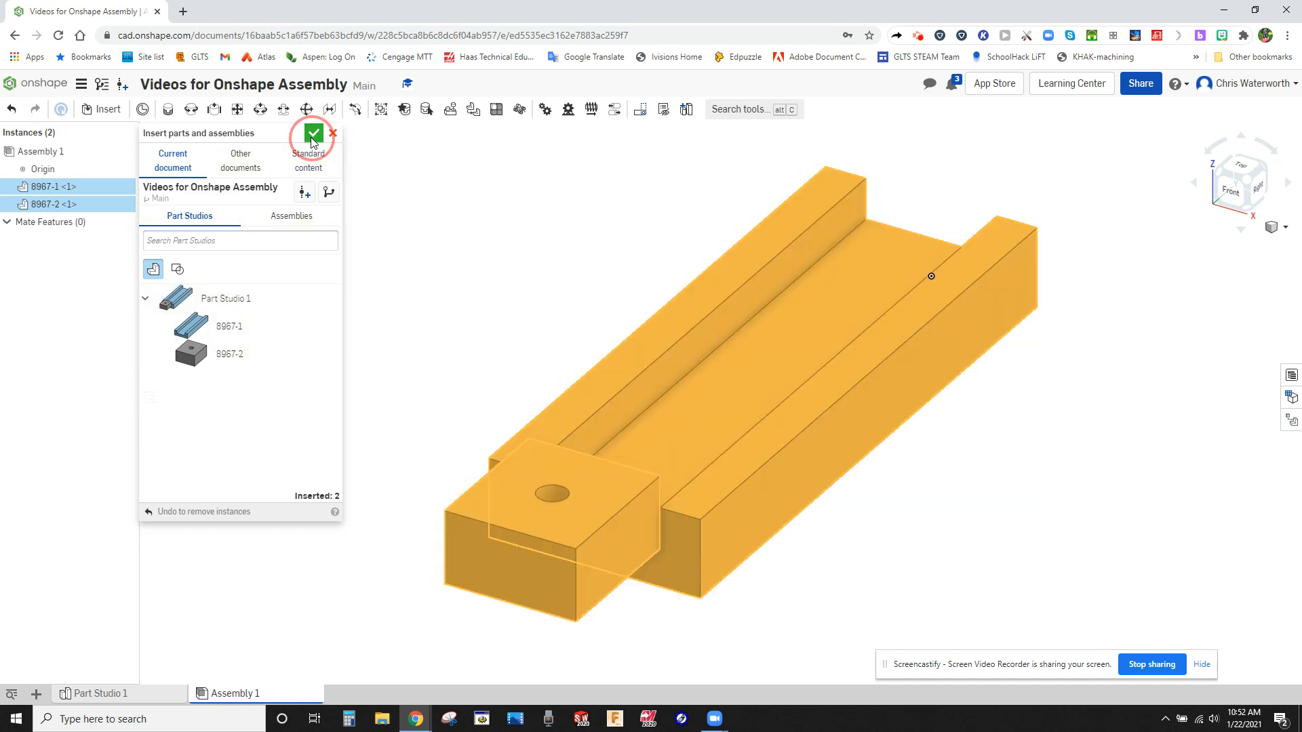
Move the rail 8967-1 clear of the slider and fix it in place in the assembly
scroll(367, 353, down, 3)
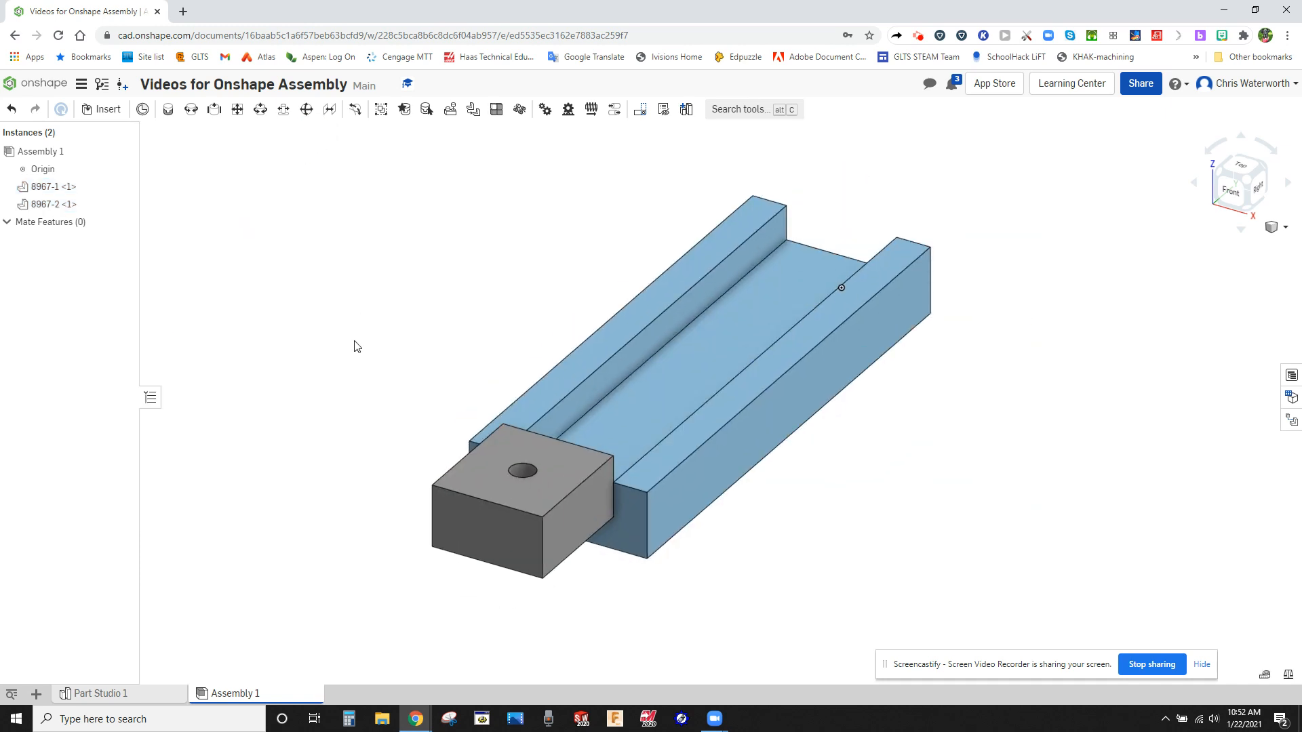
scroll(665, 409, up, 2)
mouse_move(666, 382)
right_down()
mouse_move(657, 408)
mouse_move(682, 420)
mouse_move(644, 372)
mouse_move(665, 359)
mouse_move(707, 369)
mouse_move(606, 352)
mouse_move(588, 335)
mouse_move(649, 376)
mouse_move(637, 407)
mouse_move(668, 378)
right_up()
drag(667, 380, 708, 338)
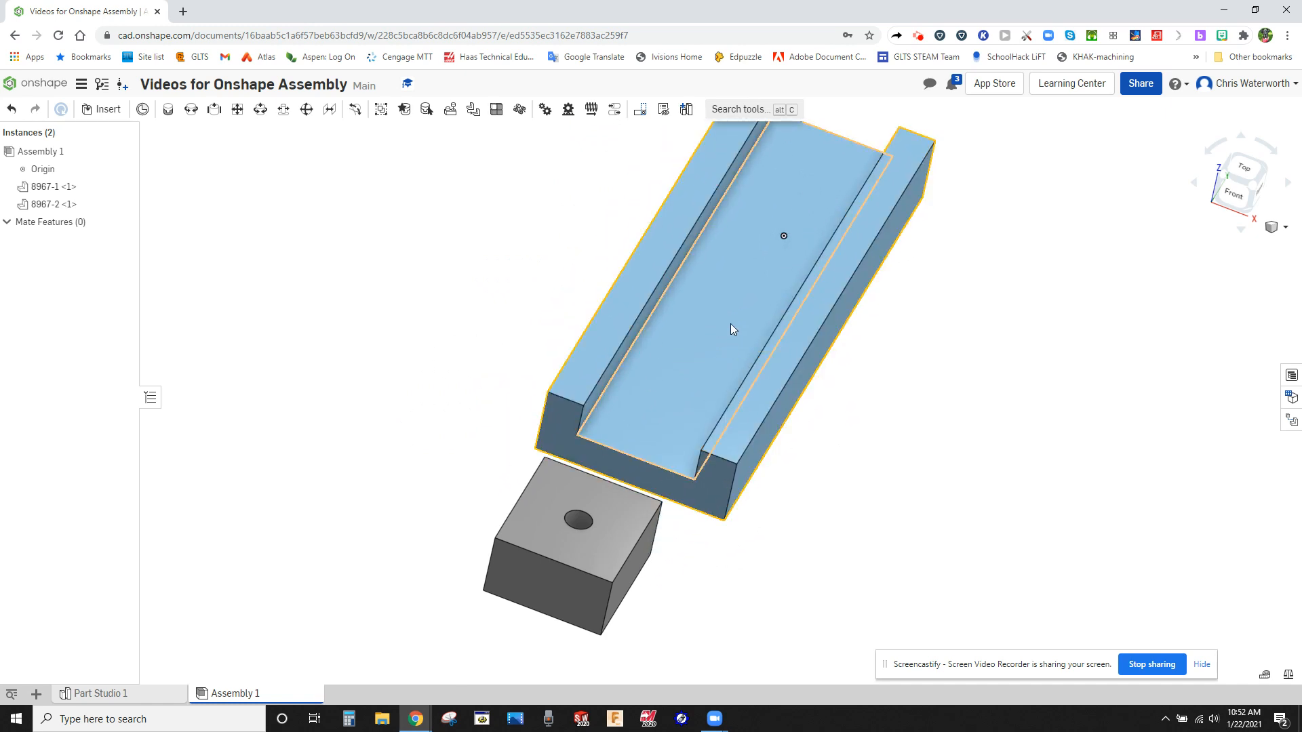
right_click(710, 322)
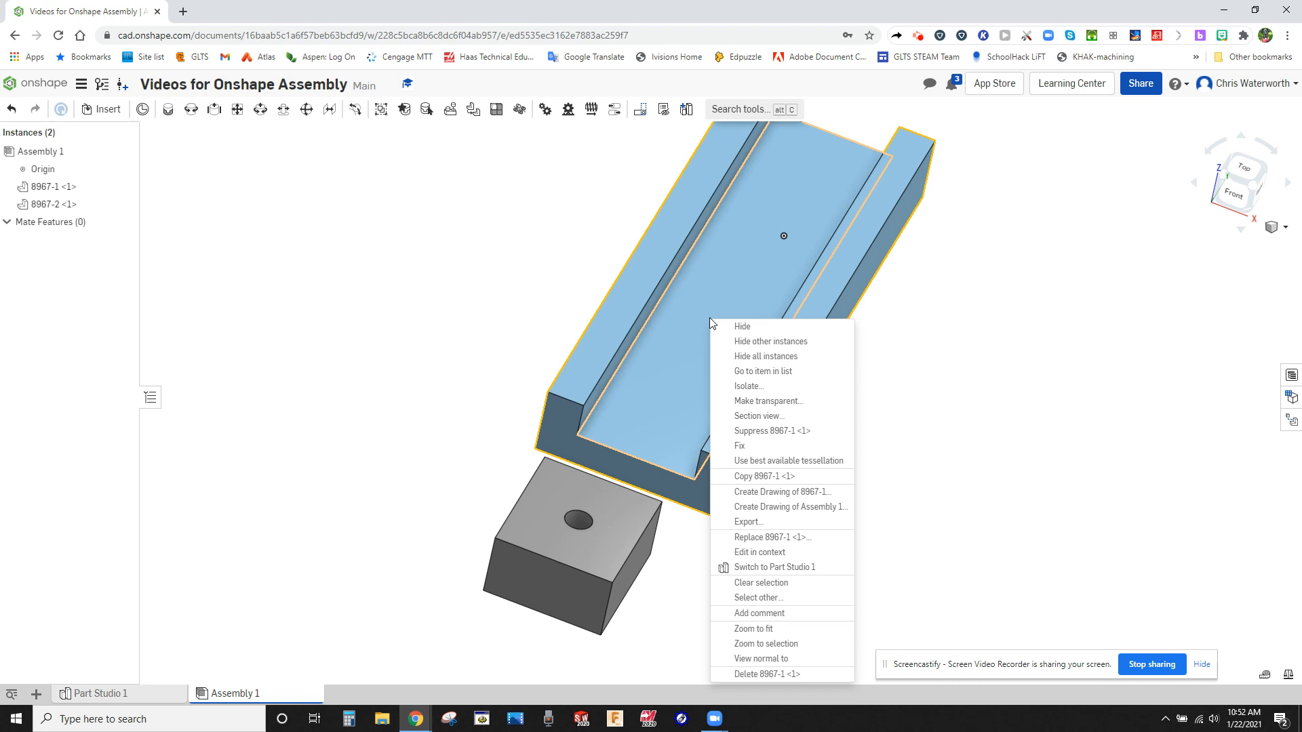
click(753, 446)
Check that the rail is fixed and move the free slider block from the rail's end to above its channel
drag(708, 386, 673, 380)
drag(625, 535, 410, 438)
drag(463, 521, 733, 348)
right_drag(699, 453, 700, 393)
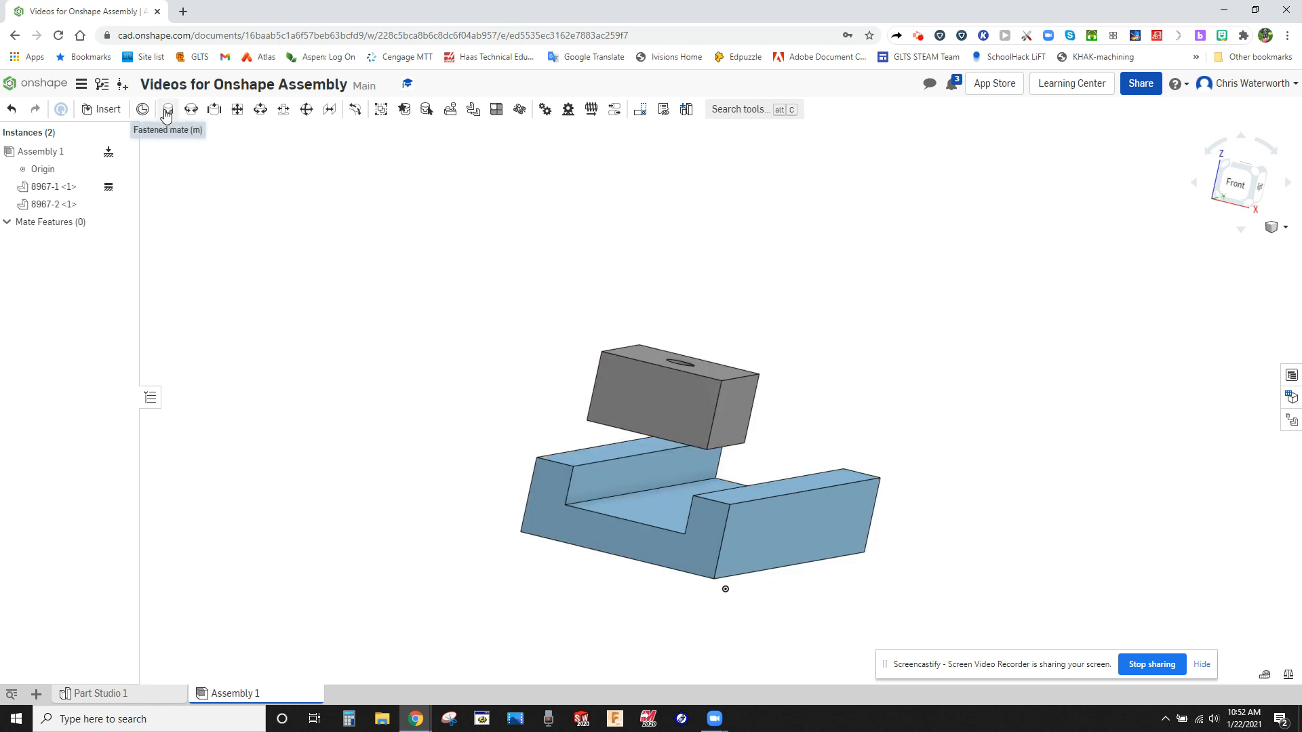
Add a planar mate between the rail's channel floor and the slider's bottom face, using the connector at the hole centre
click(238, 112)
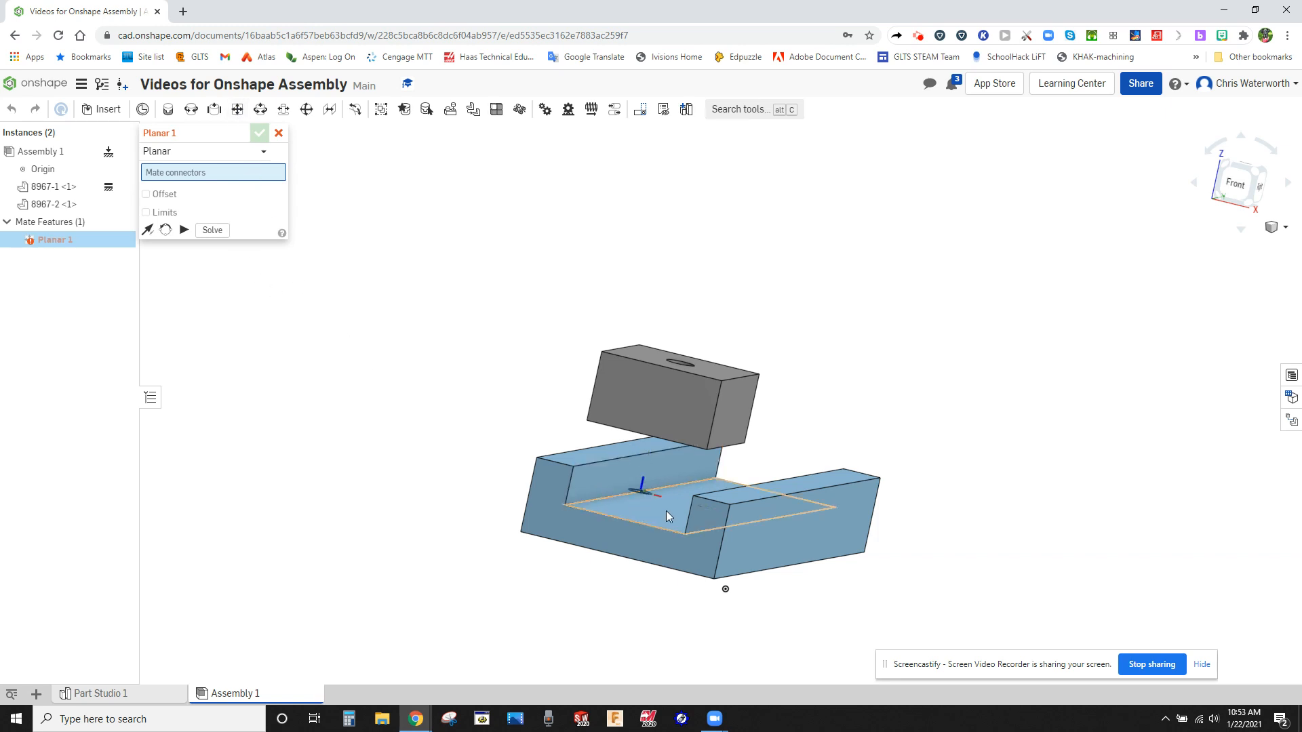
right_drag(670, 502, 668, 523)
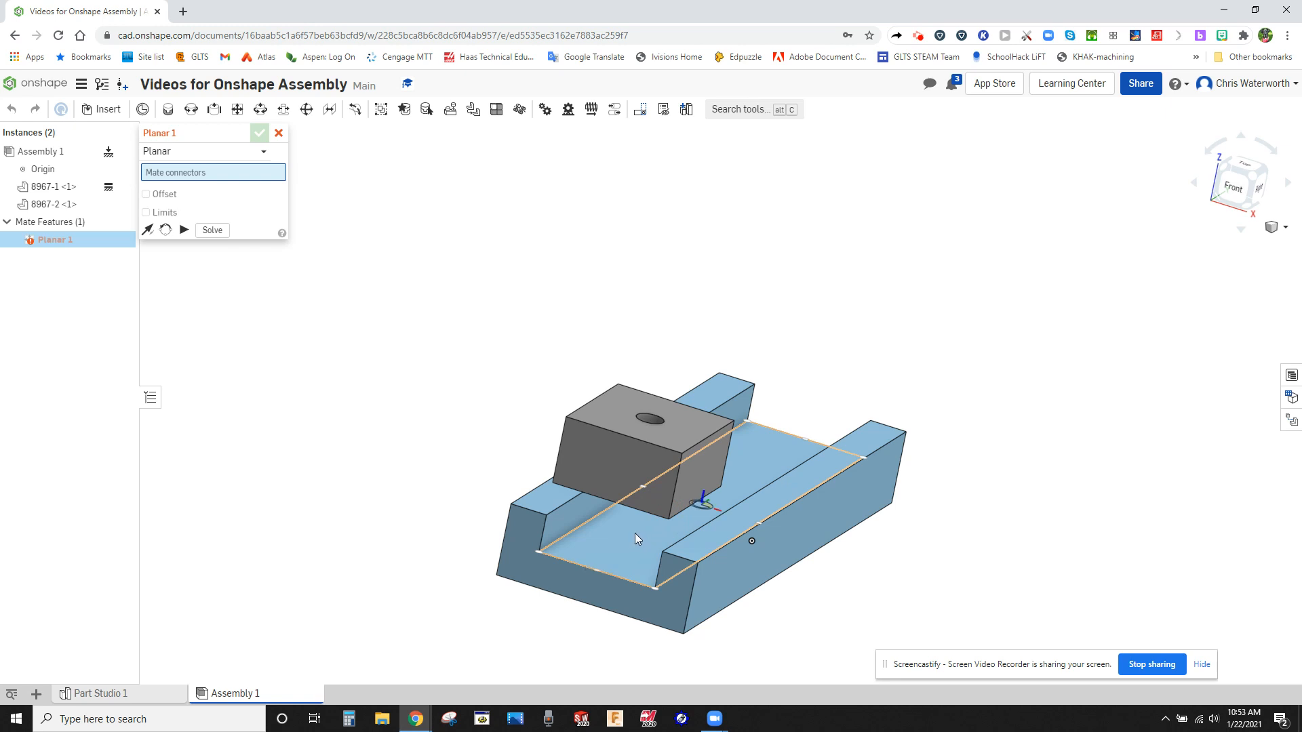
scroll(666, 495, down, 5)
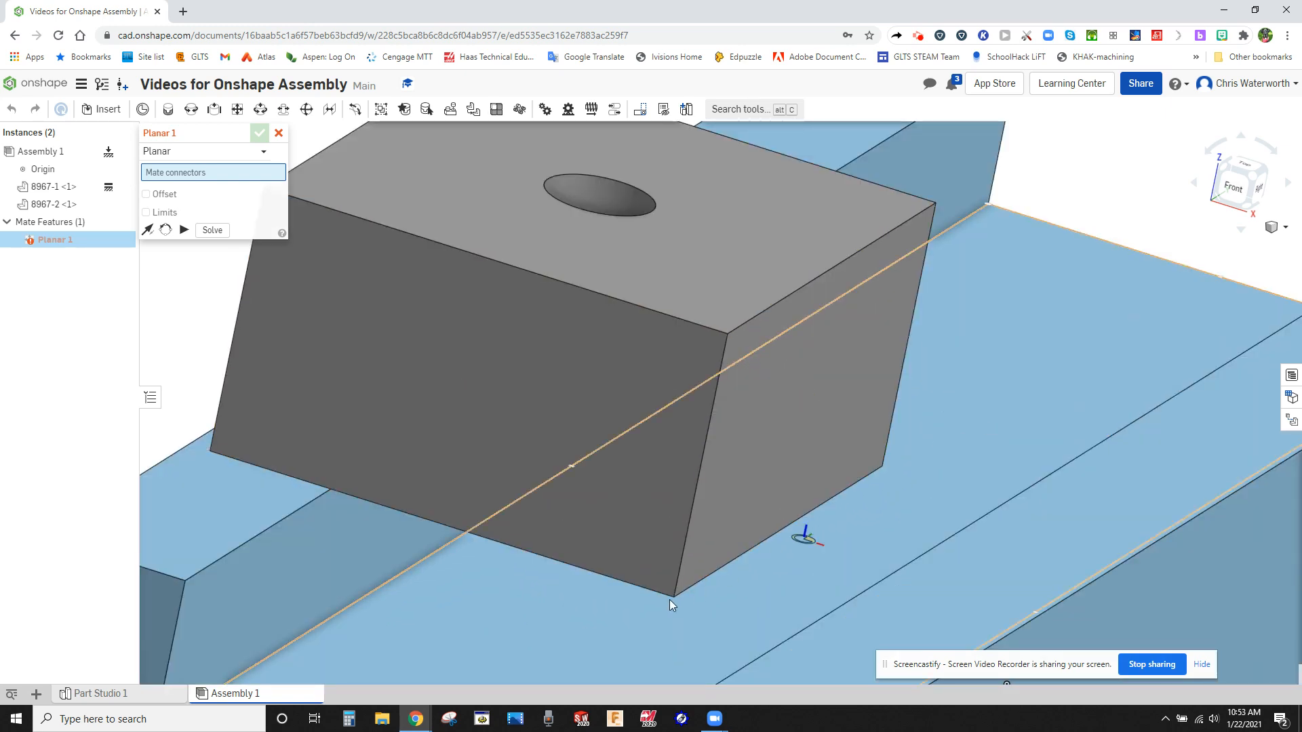
click(828, 544)
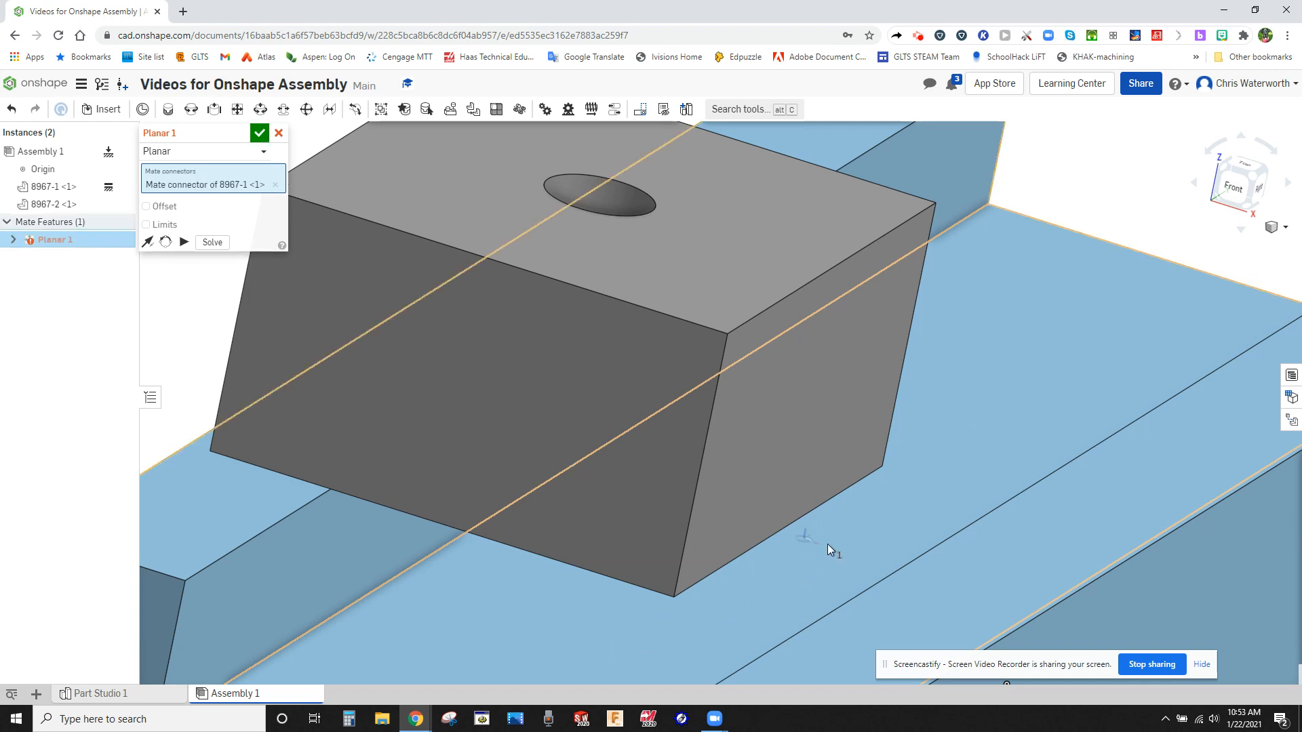
right_drag(831, 523, 836, 492)
scroll(776, 599, down, 5)
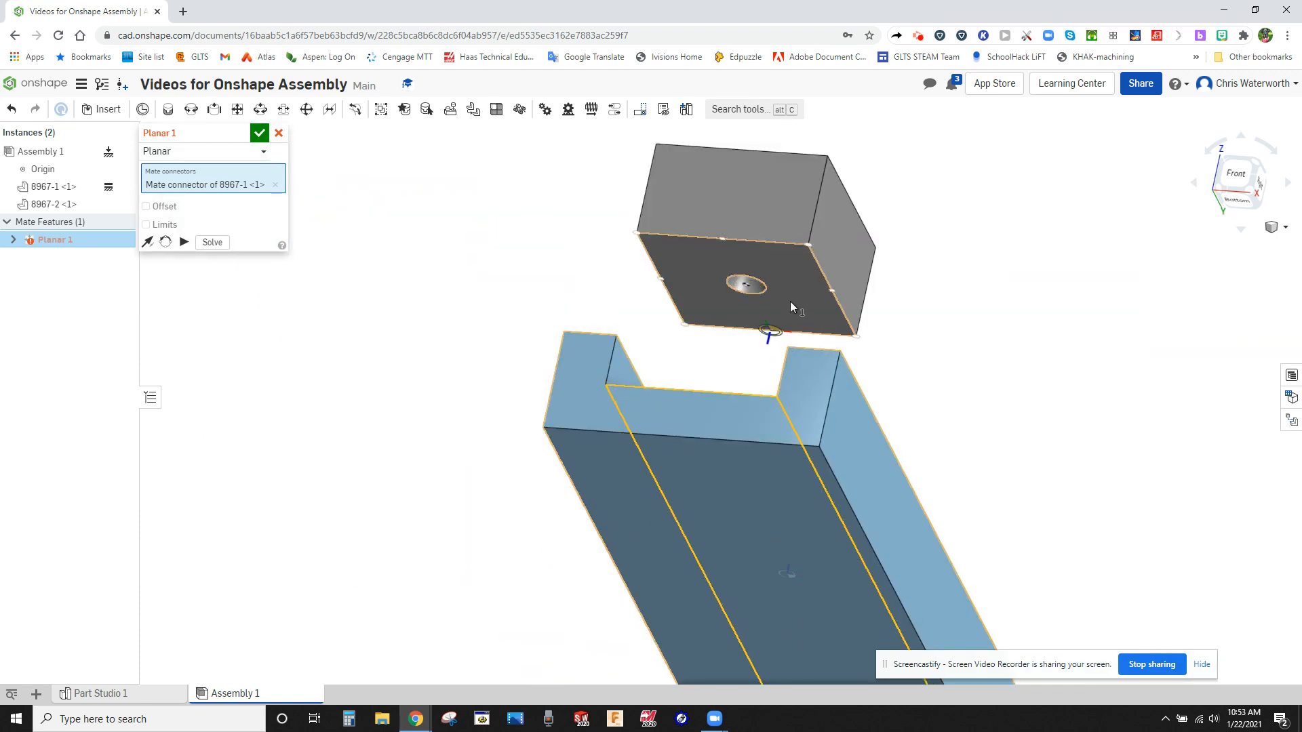
click(758, 288)
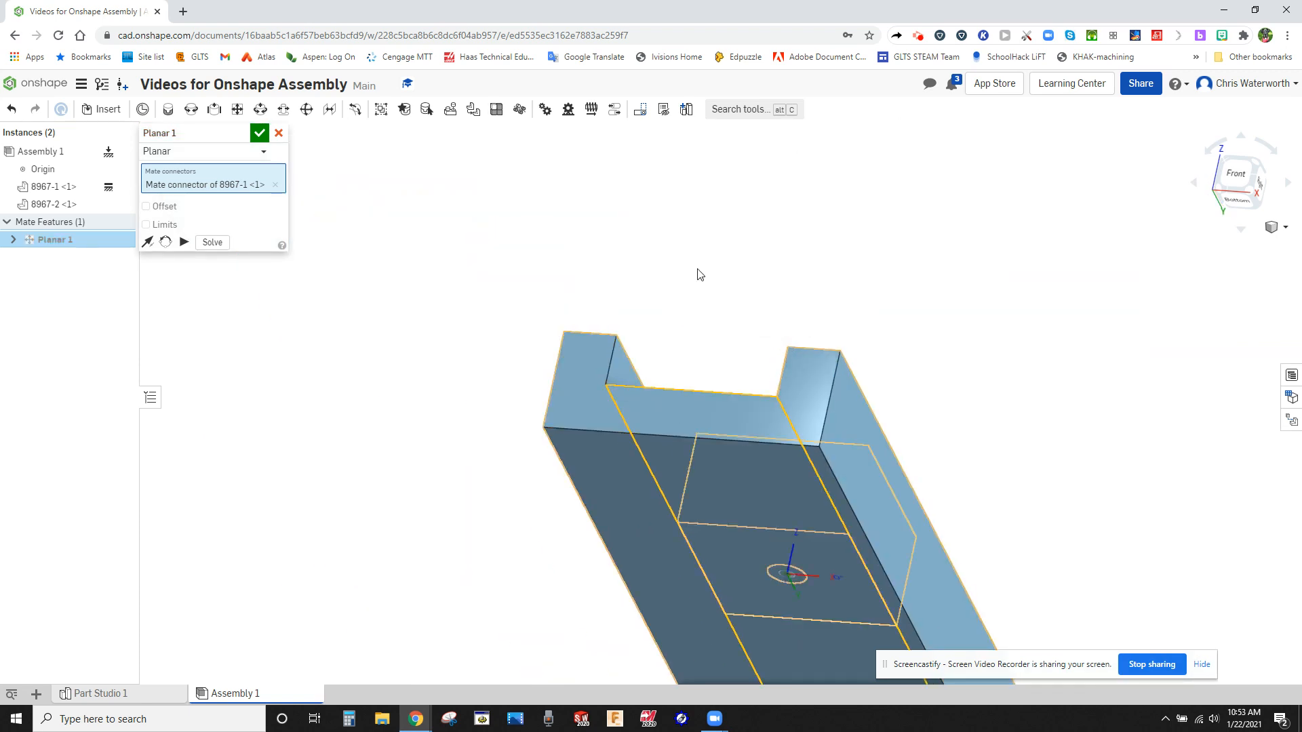
click(260, 139)
Test the planar mate by moving the slider block around on the channel floor and across the rail's side wall
right_drag(604, 263, 587, 332)
drag(769, 441, 746, 424)
click(672, 536)
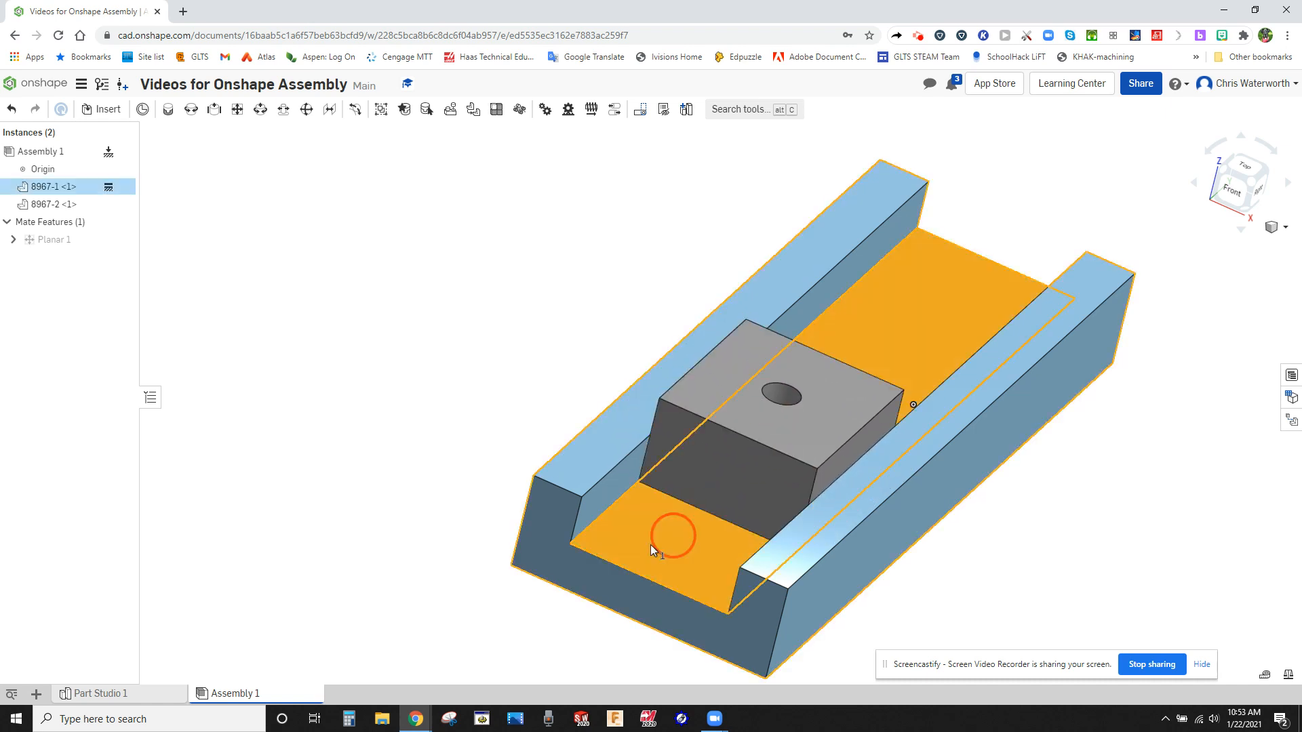
click(438, 430)
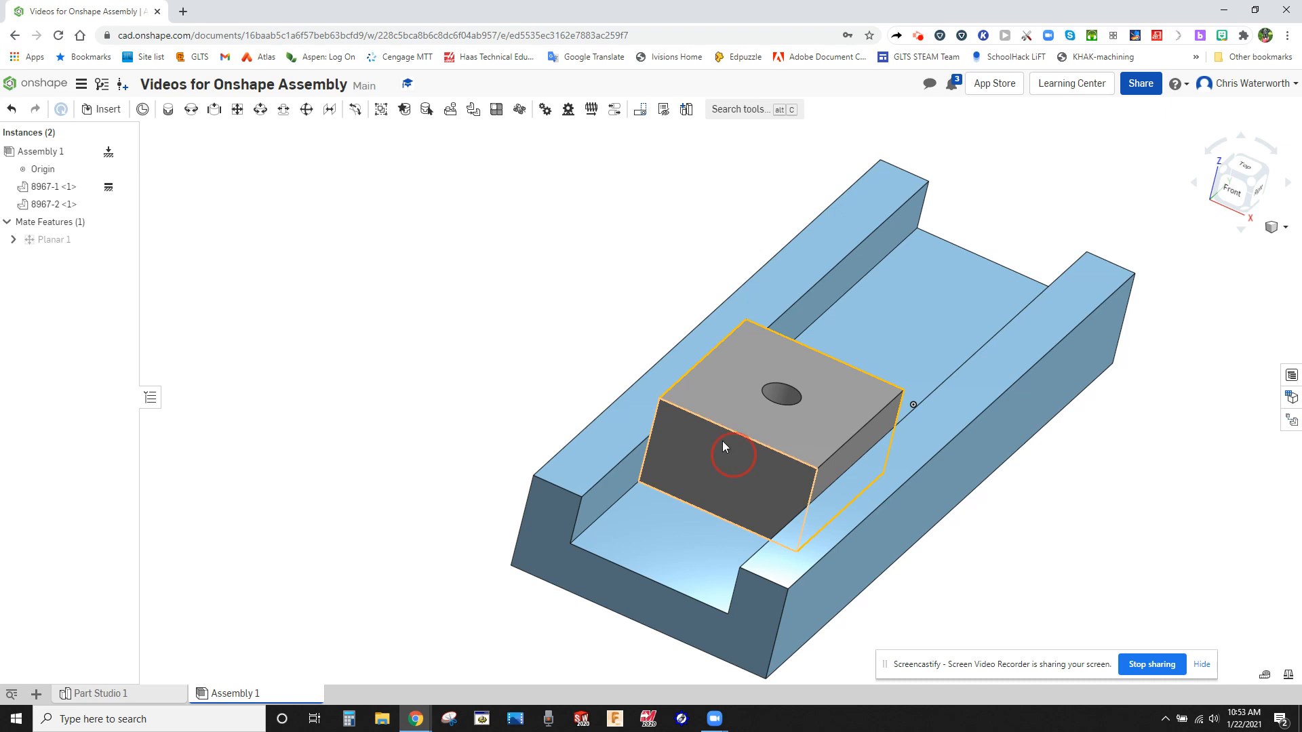
drag(667, 420, 642, 406)
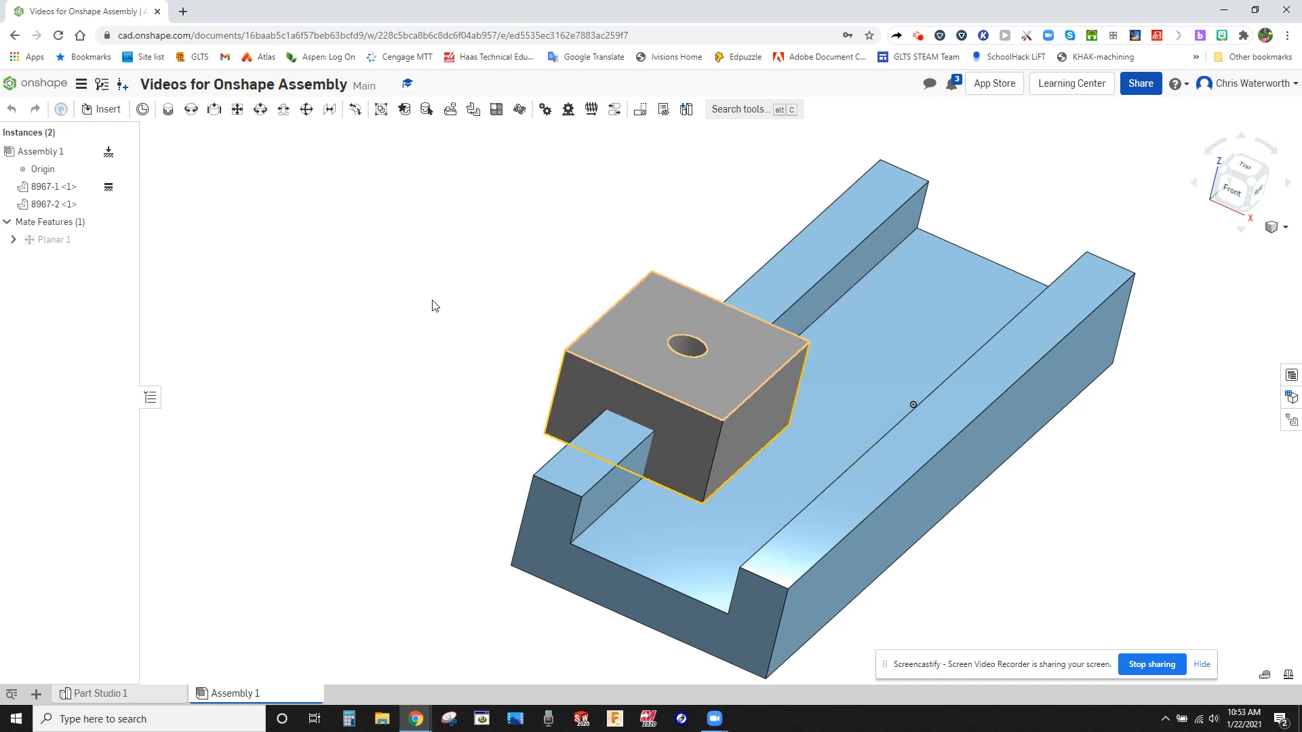
Add a second planar mate between the slider's side face and the facing inner wall of the rail's channel
click(238, 110)
click(748, 426)
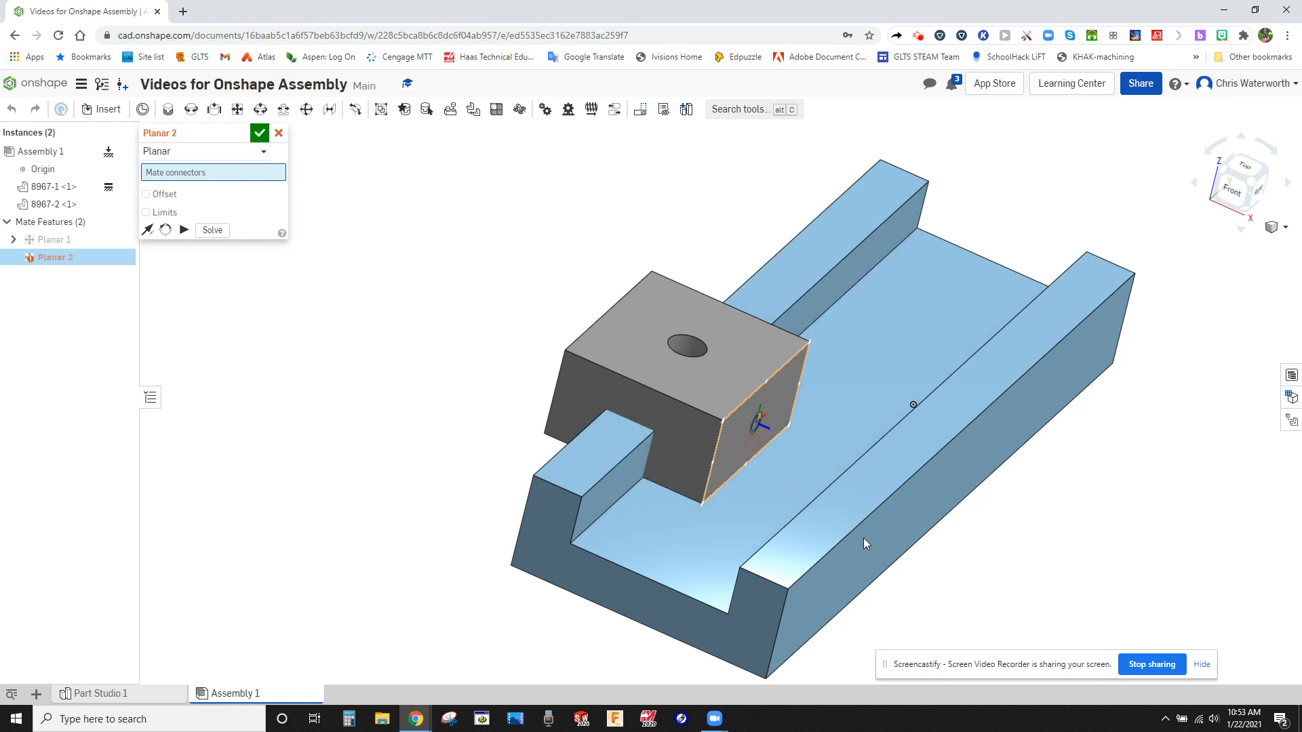
right_drag(924, 558, 969, 571)
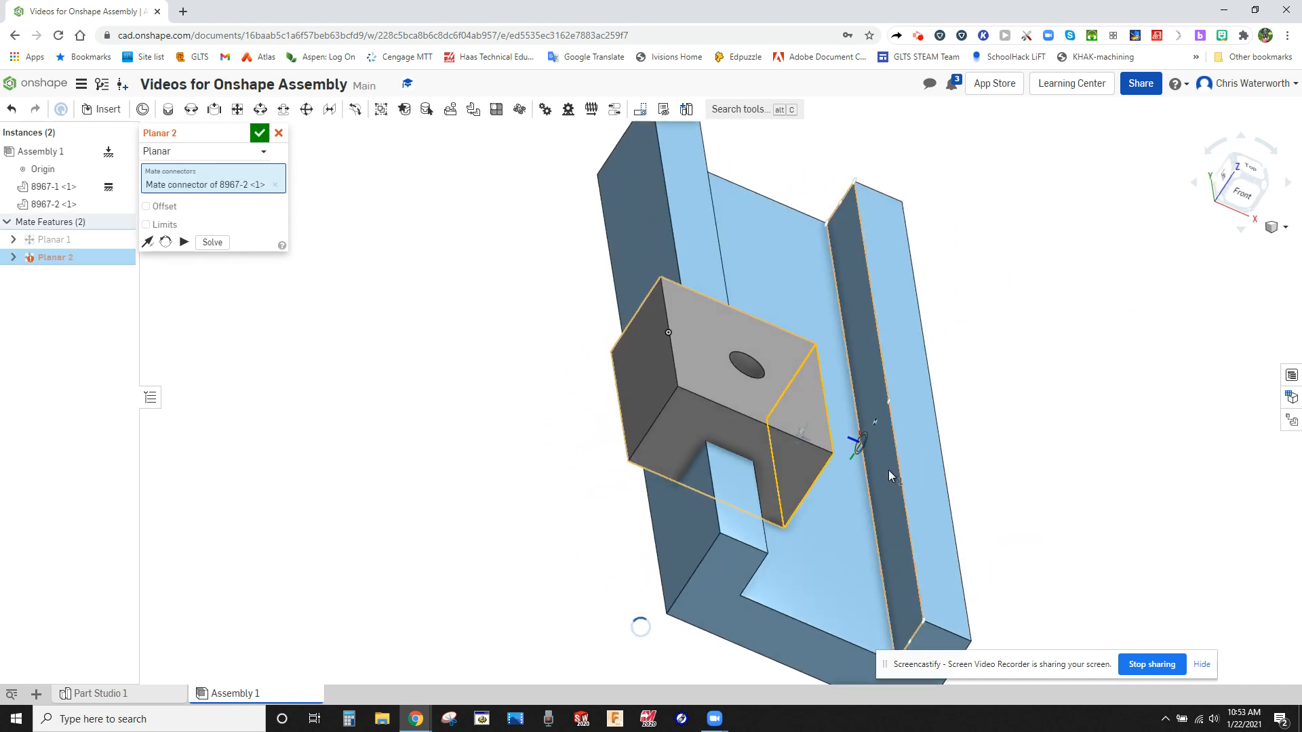
click(890, 471)
click(259, 135)
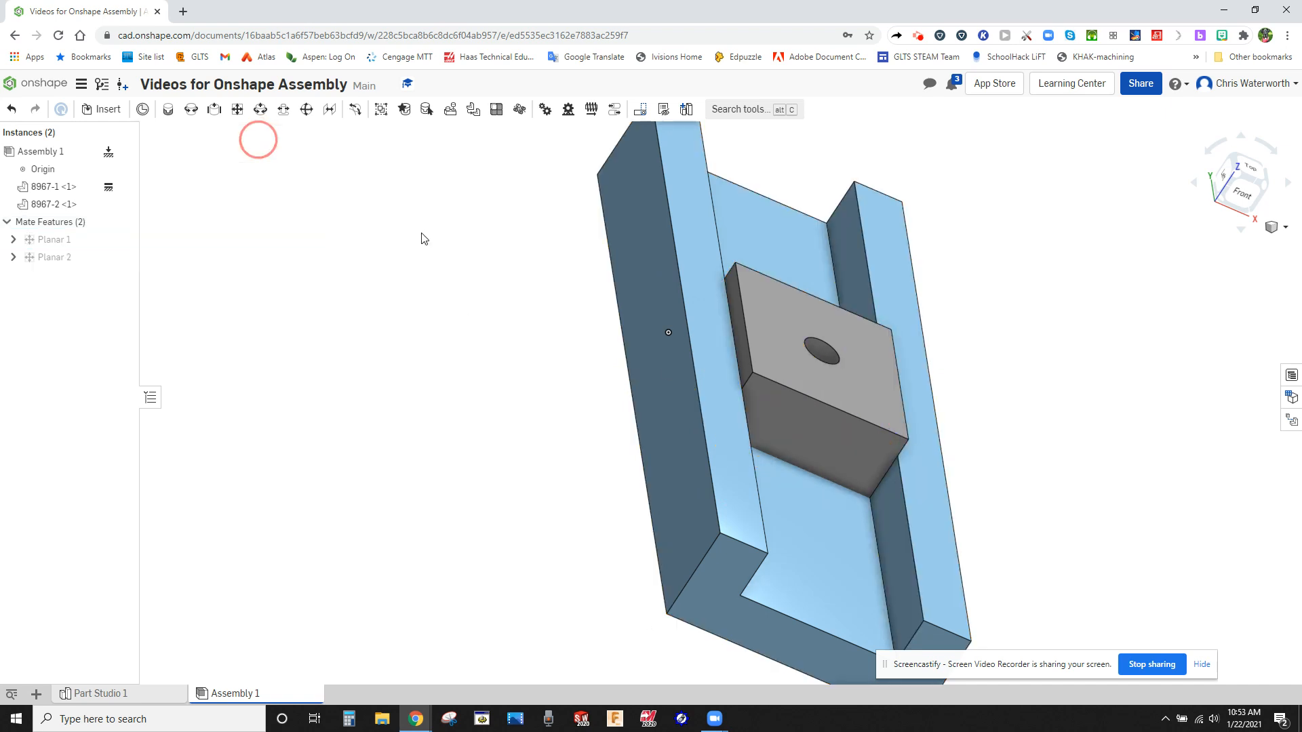
Test the slider's travel by sliding it back and forth along the rail's channel and viewing the assembly from several sides
click(772, 361)
drag(772, 360, 711, 406)
right_drag(711, 405, 776, 431)
drag(856, 379, 814, 380)
scroll(619, 399, down, 3)
scroll(618, 399, down, 3)
right_drag(610, 392, 604, 343)
scroll(661, 398, up, 5)
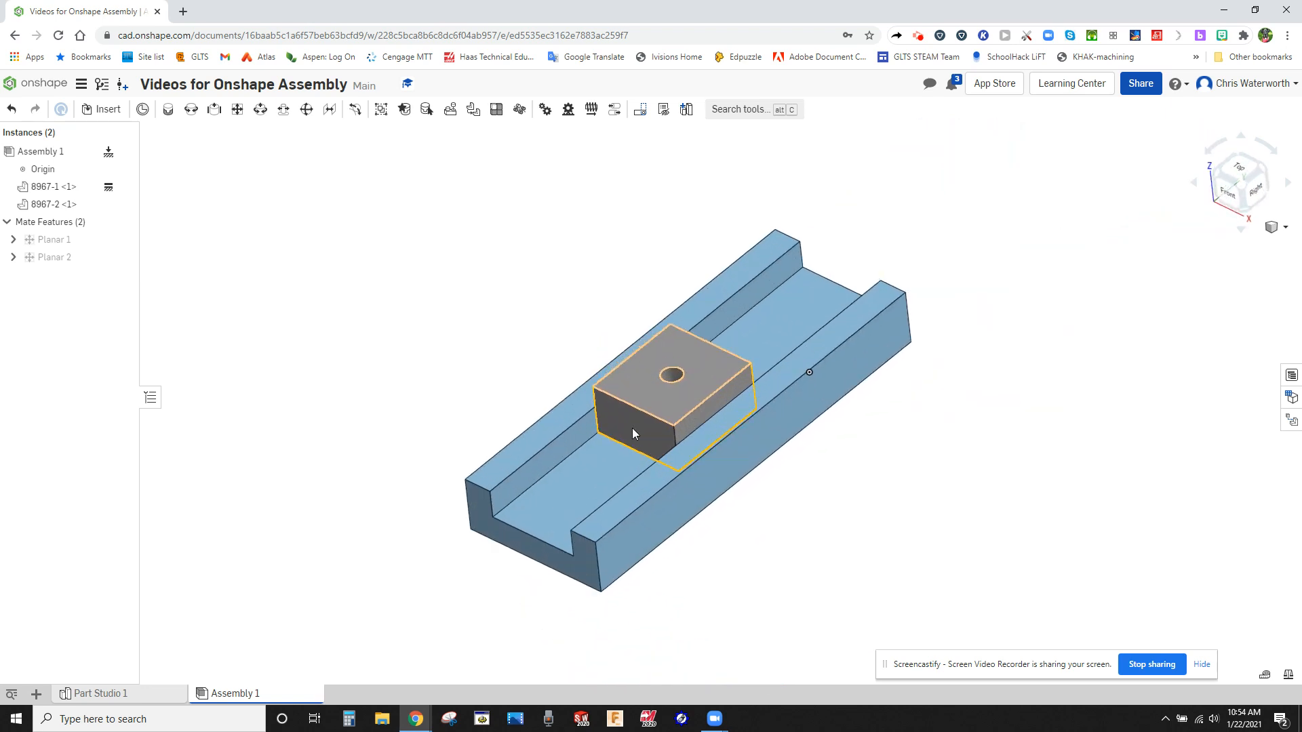
drag(519, 540, 562, 552)
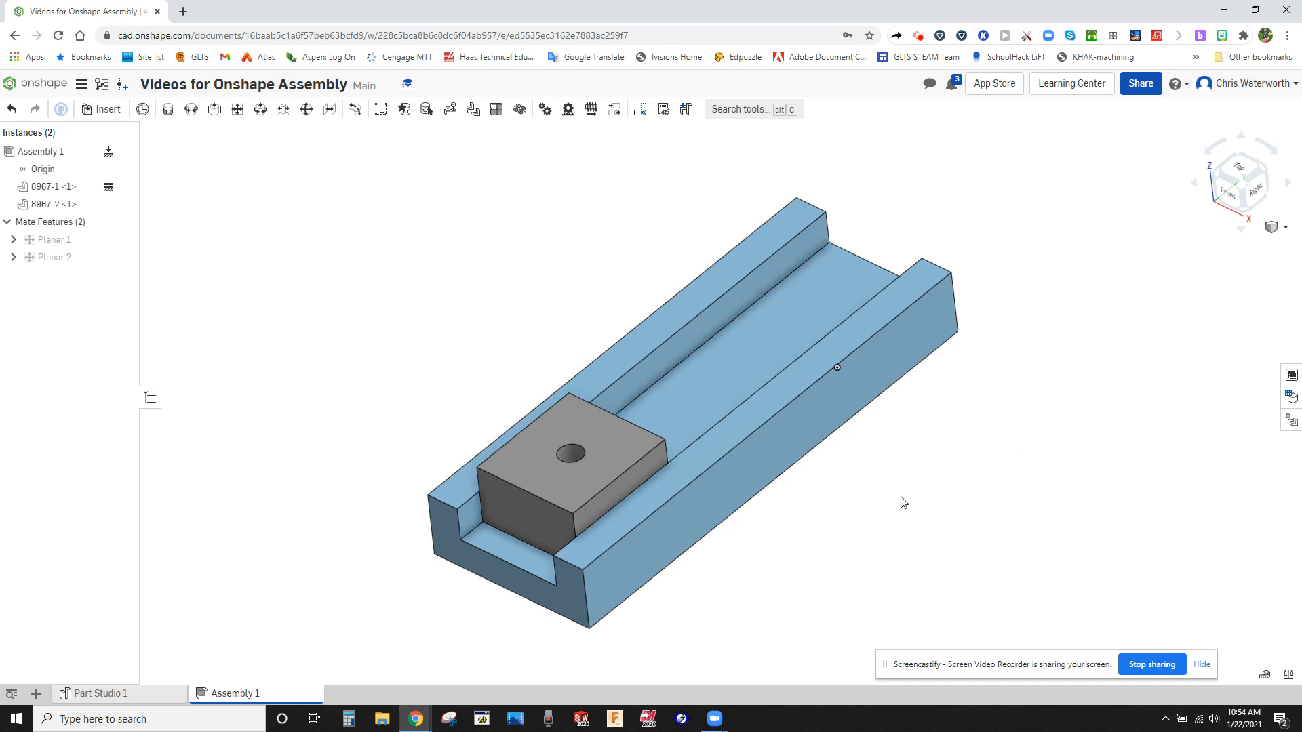
right_drag(899, 516, 1015, 523)
drag(815, 474, 555, 408)
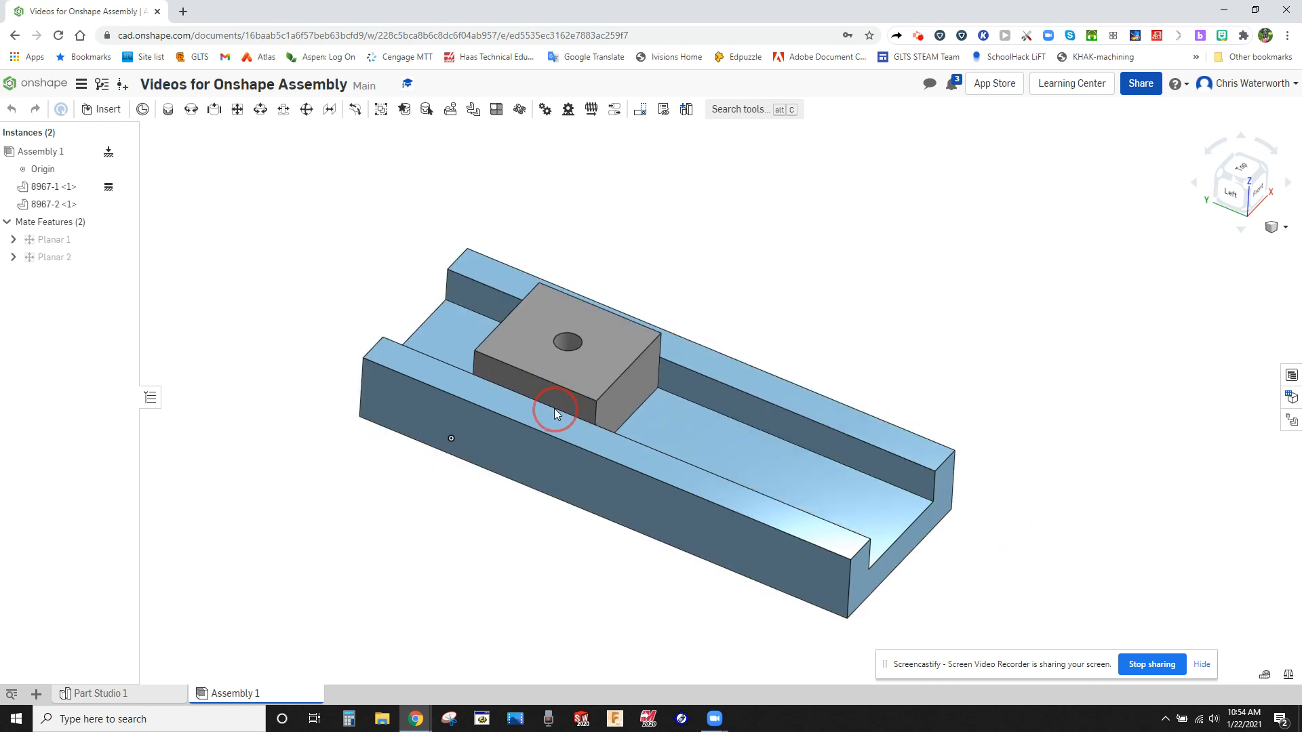
Enable limits on the second planar mate, Planar 2, and set its X maximum distance to 1.5 in
click(54, 259)
double_click(54, 258)
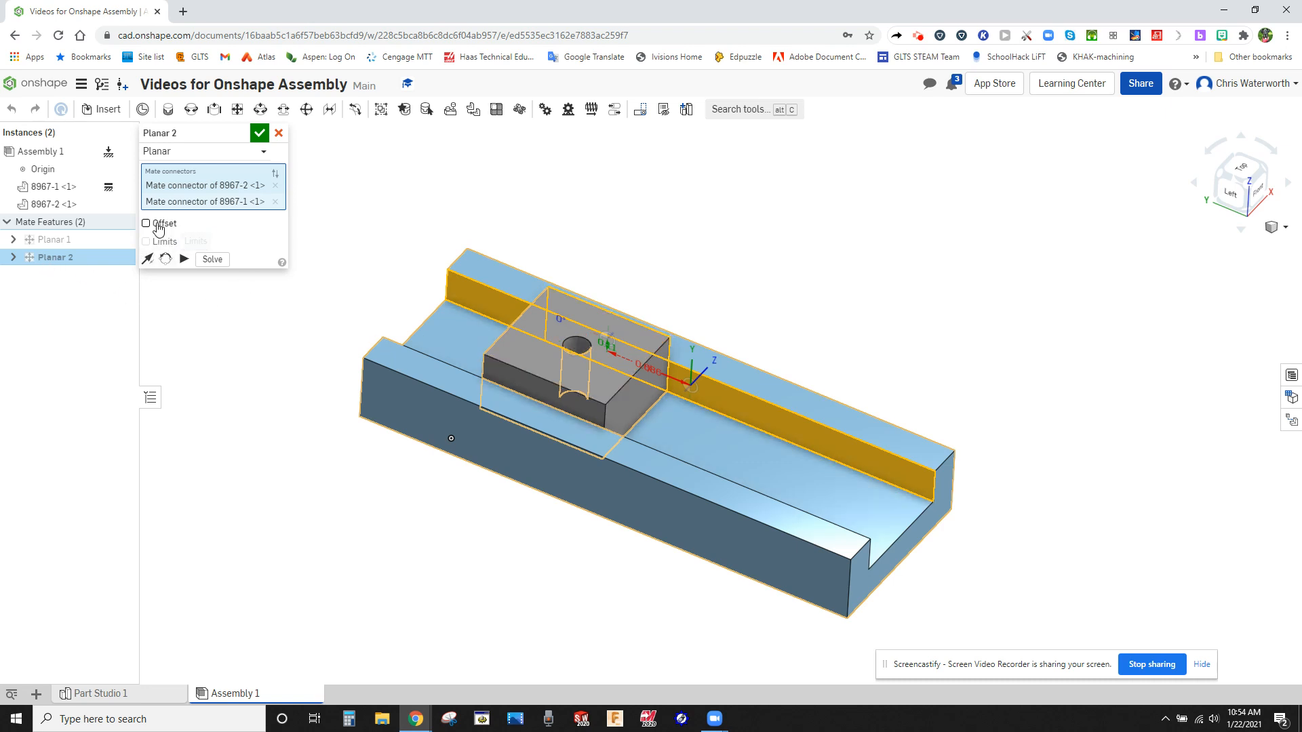
click(147, 242)
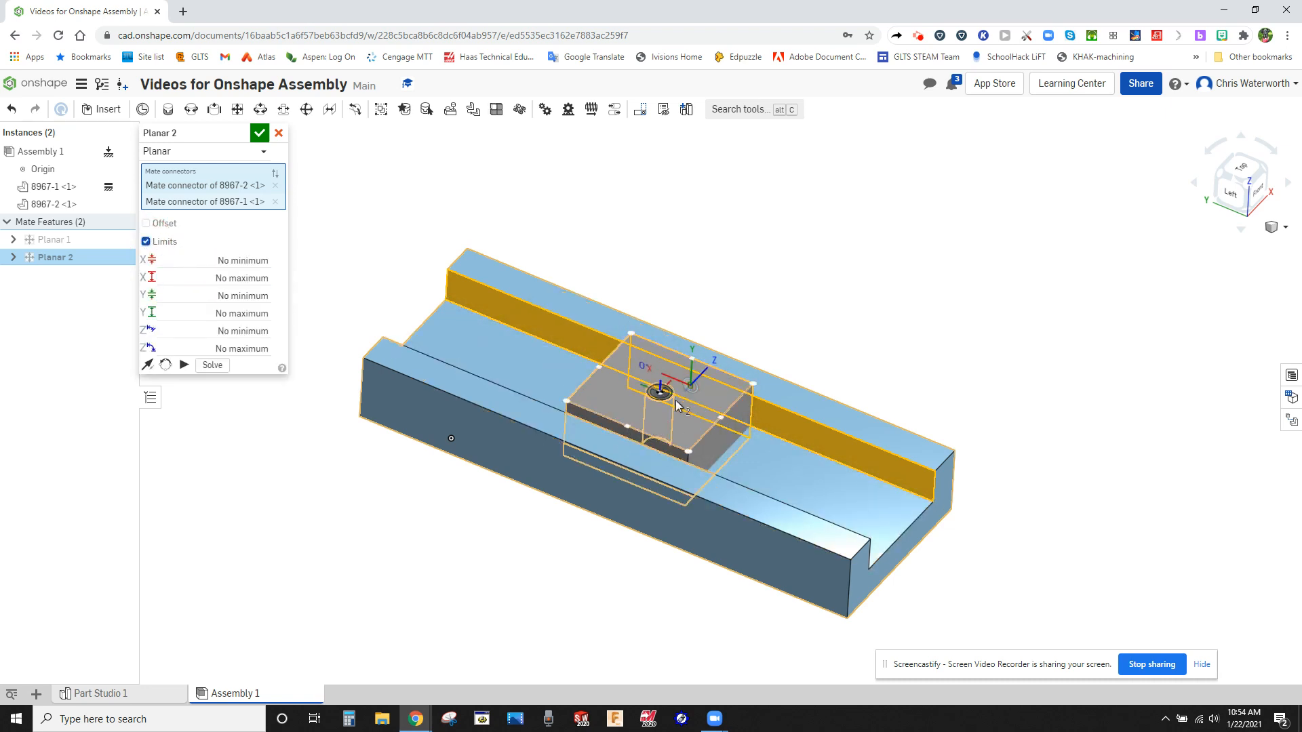
scroll(675, 405, up, 3)
scroll(682, 390, up, 2)
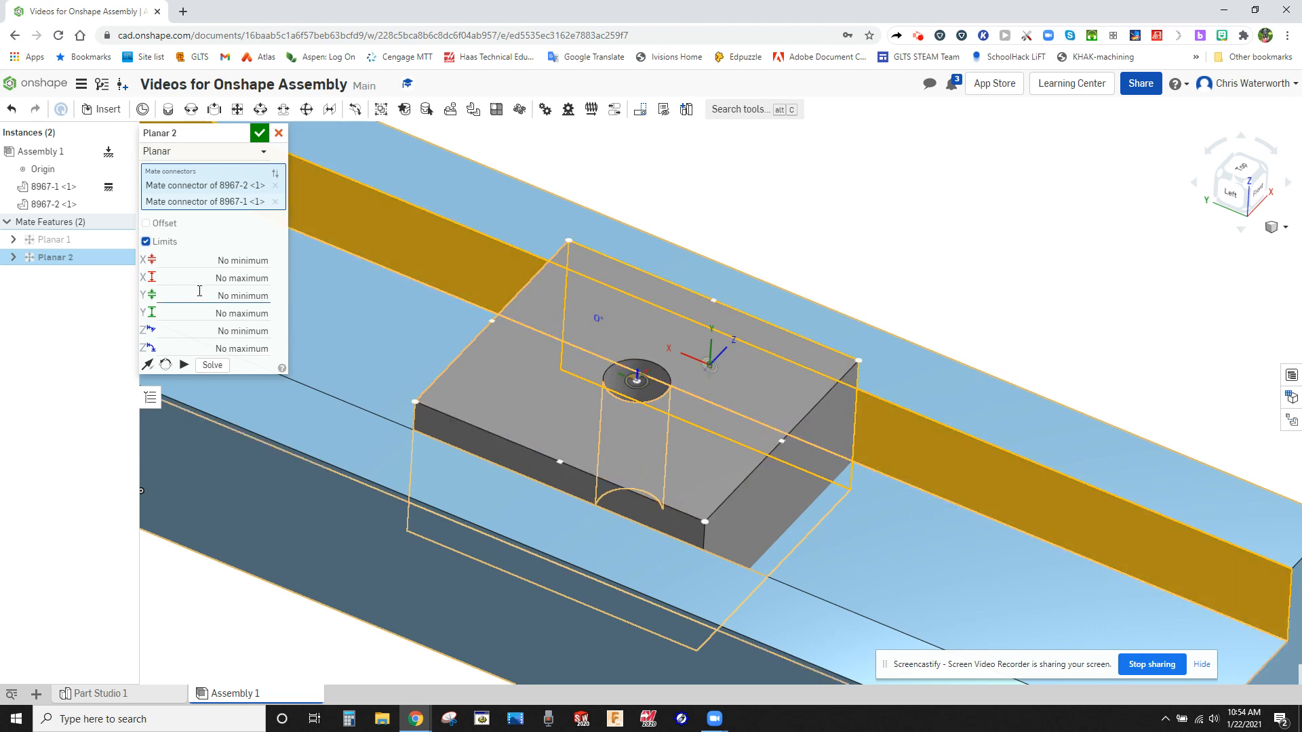
click(223, 262)
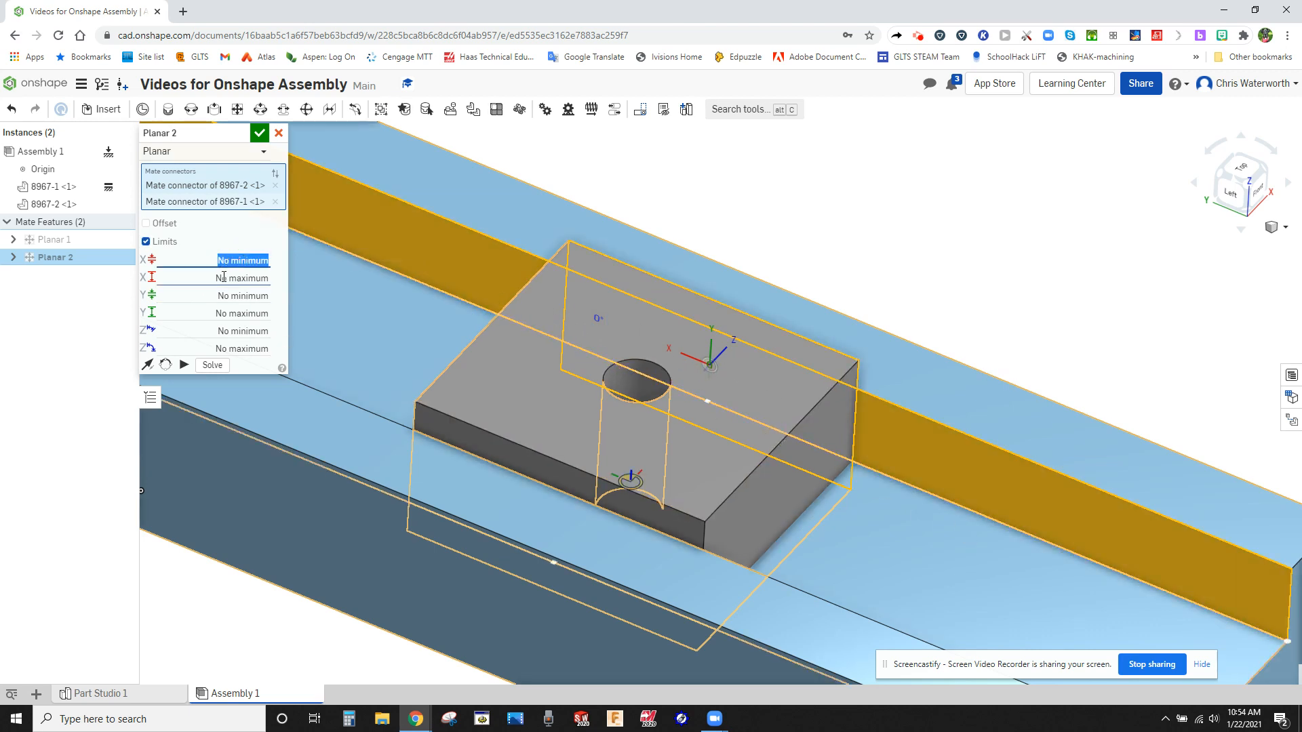
click(251, 275)
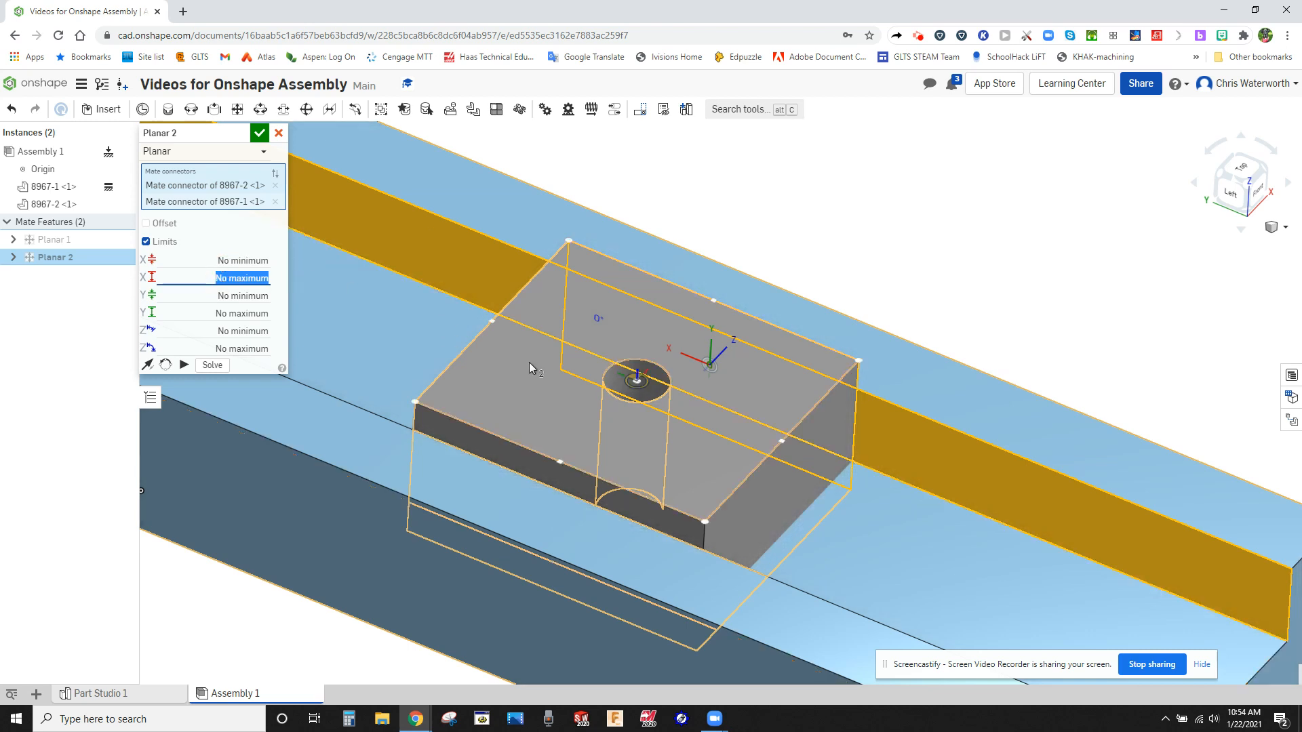
text(1)
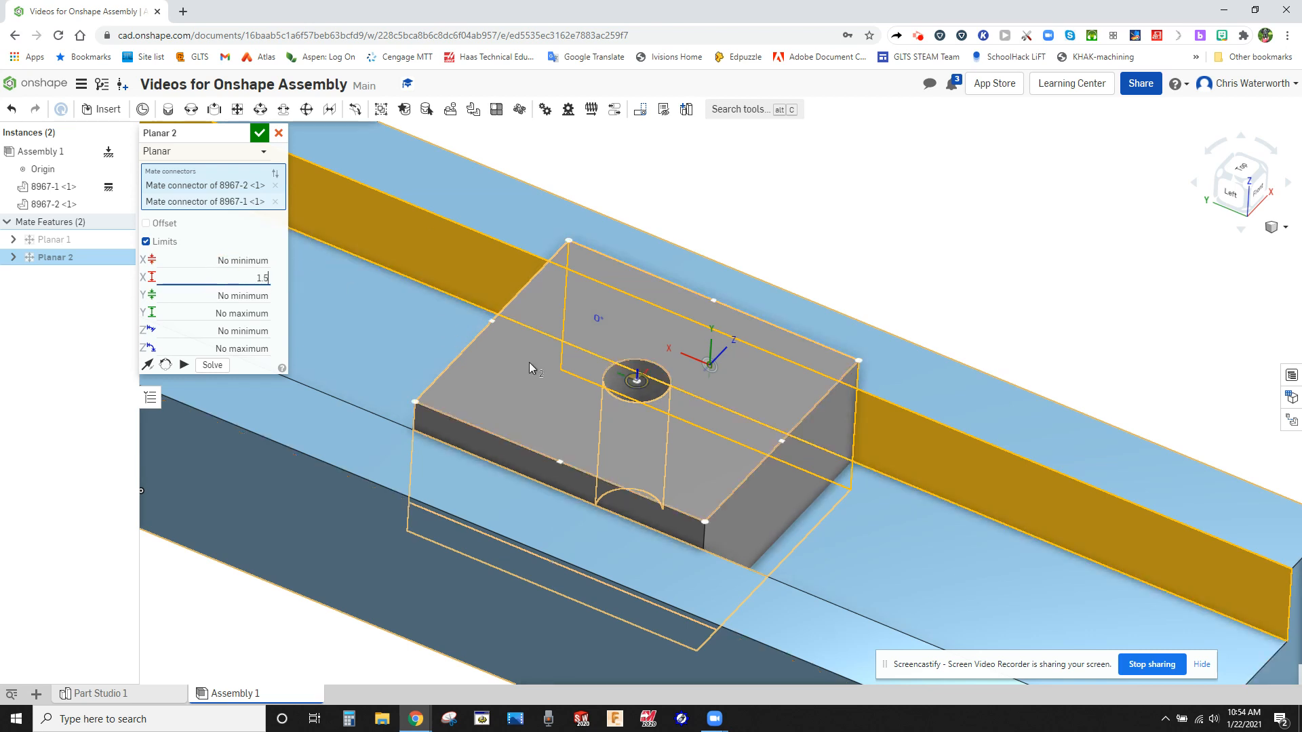
text(.5)
key(Return)
Set the X minimum distance of the Planar 2 mate to 1.5 in and accept the mate
click(255, 261)
text(1)
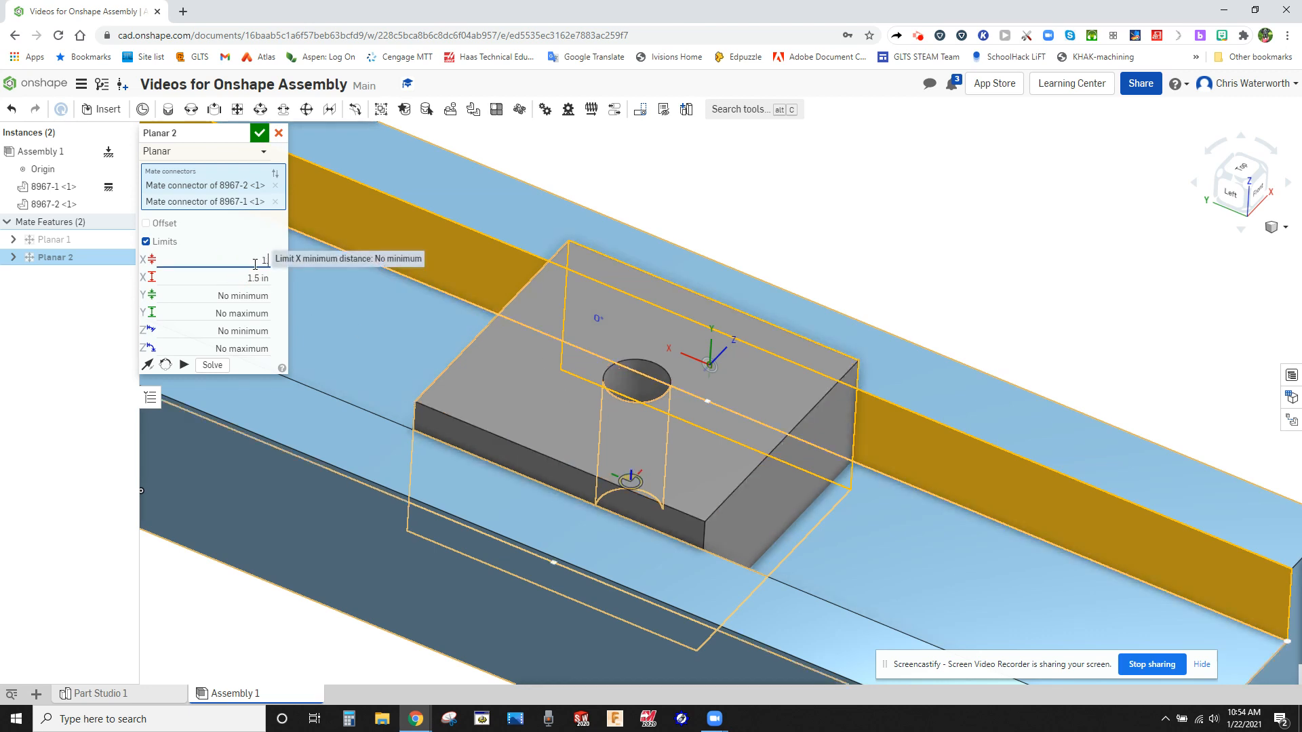
scroll(625, 474, down, 5)
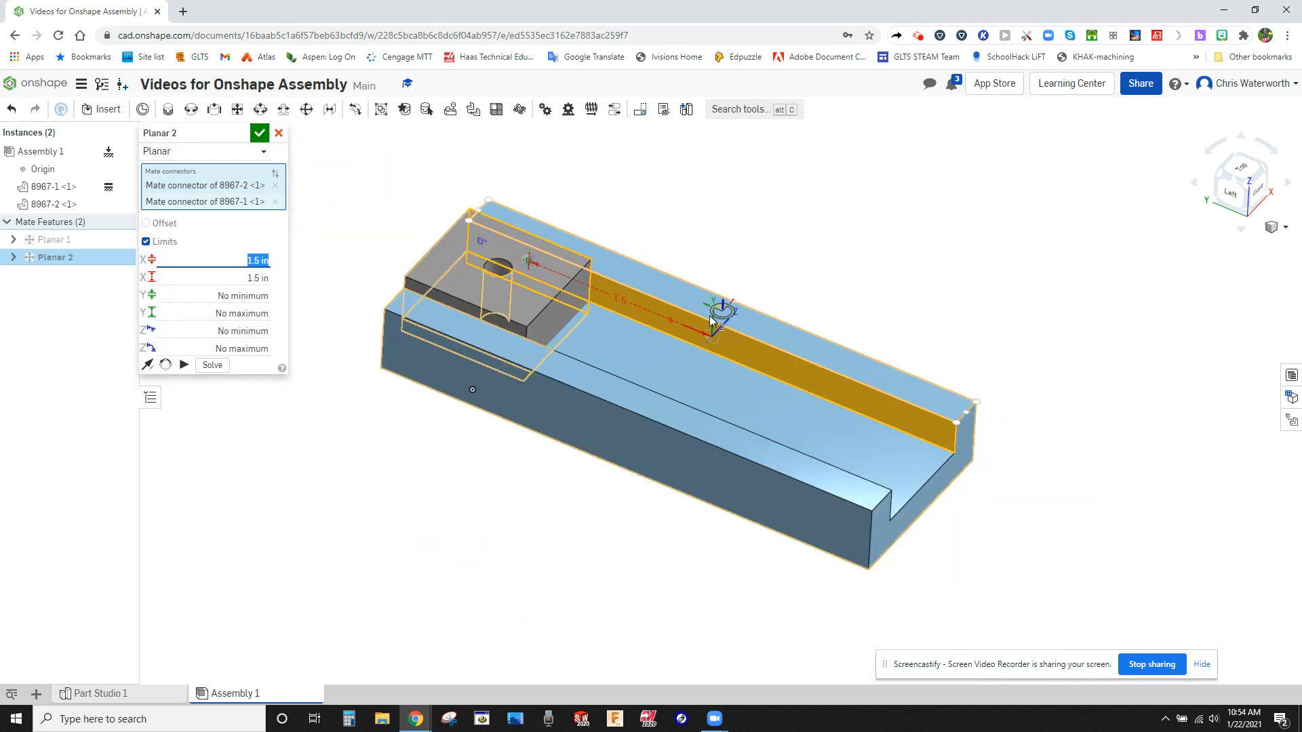
click(259, 133)
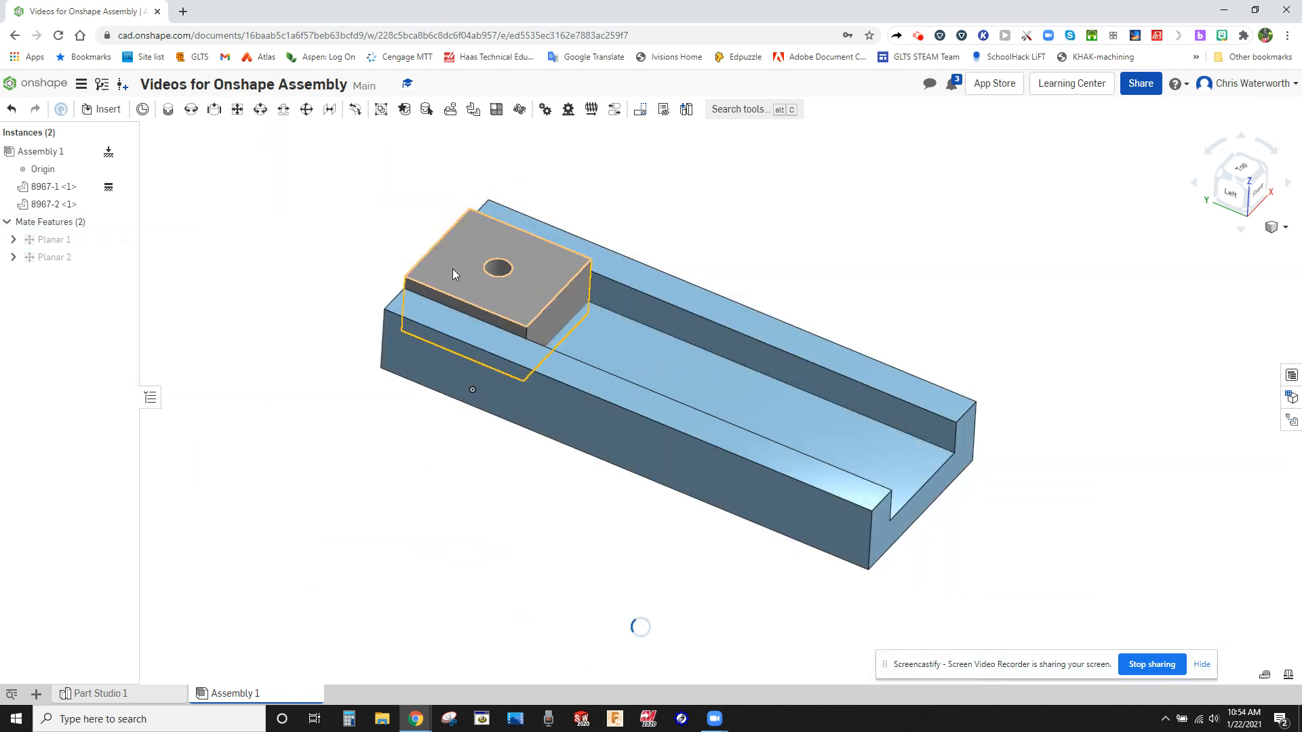
Test the limited mate by trying to slide the block along the rail's channel in both directions
click(538, 299)
drag(553, 307, 823, 431)
drag(528, 301, 274, 206)
drag(467, 262, 502, 294)
right_drag(501, 294, 468, 277)
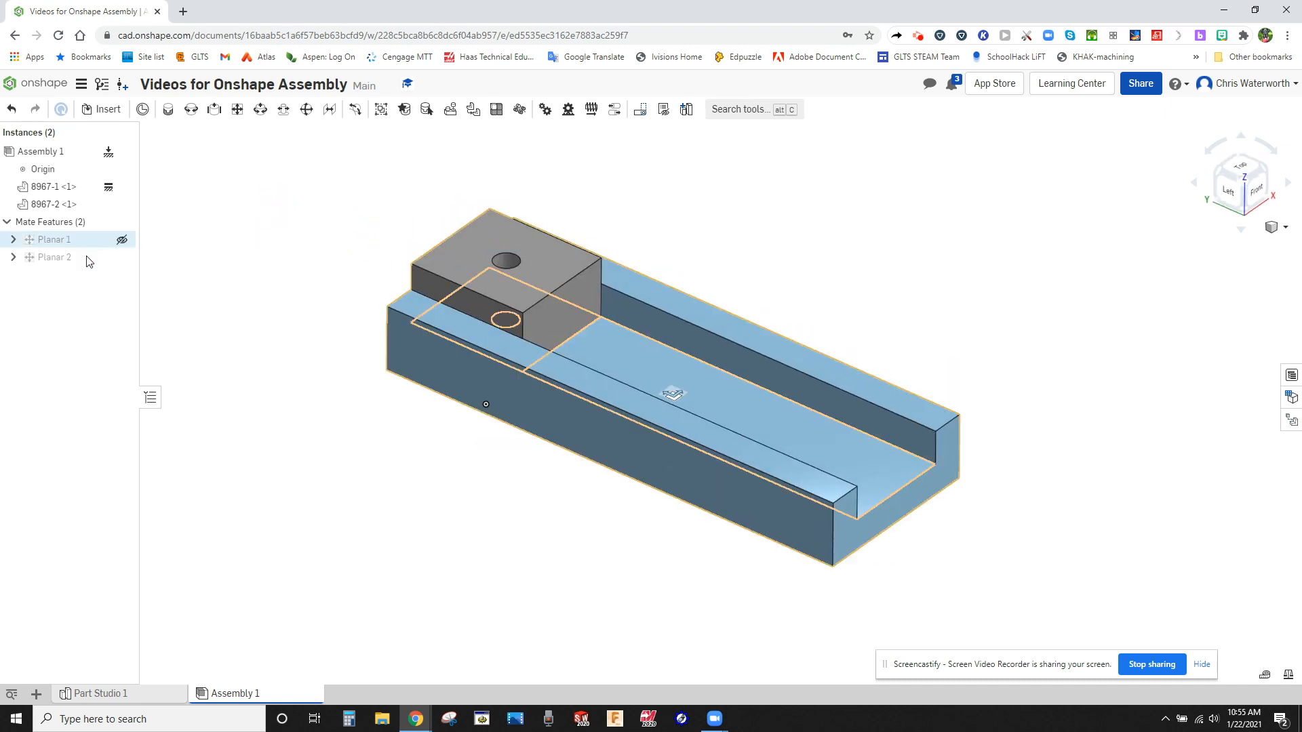
Reopen the Planar 2 mate and set both its X maximum and X minimum distances to -1.5 in
double_click(87, 258)
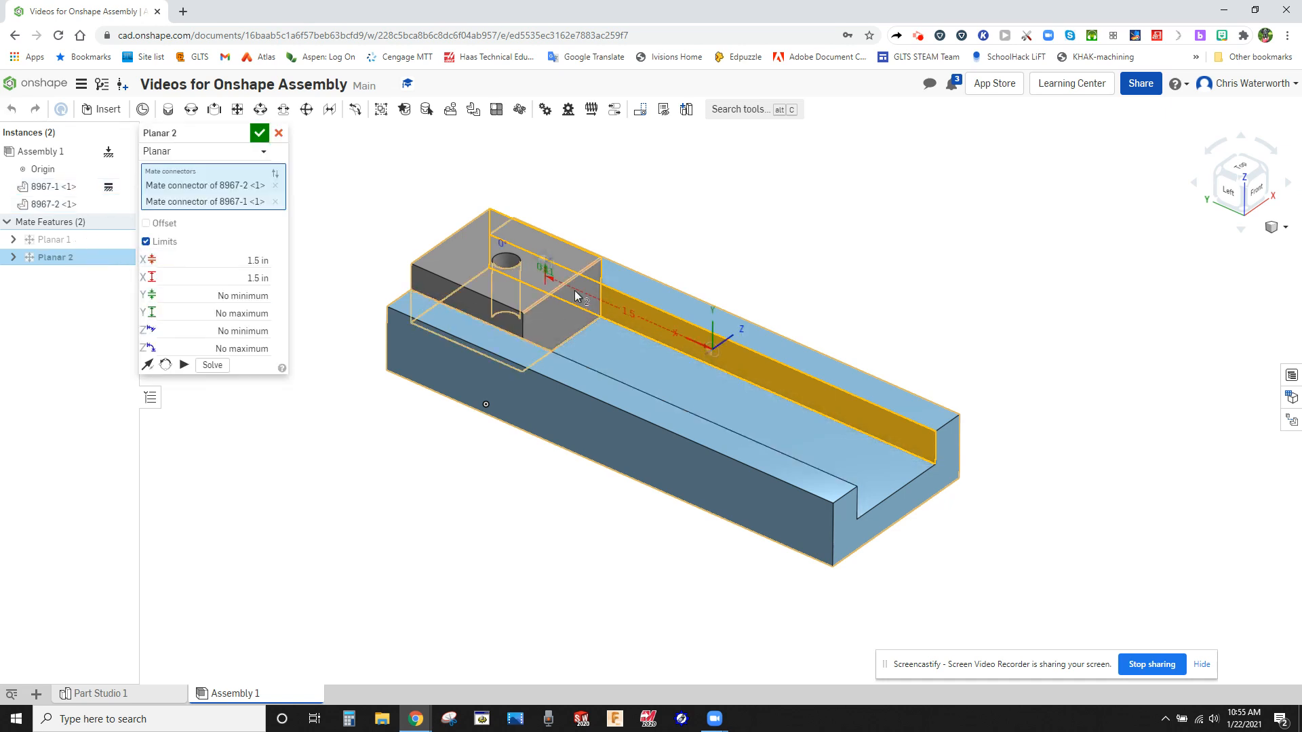
right_drag(646, 347, 671, 354)
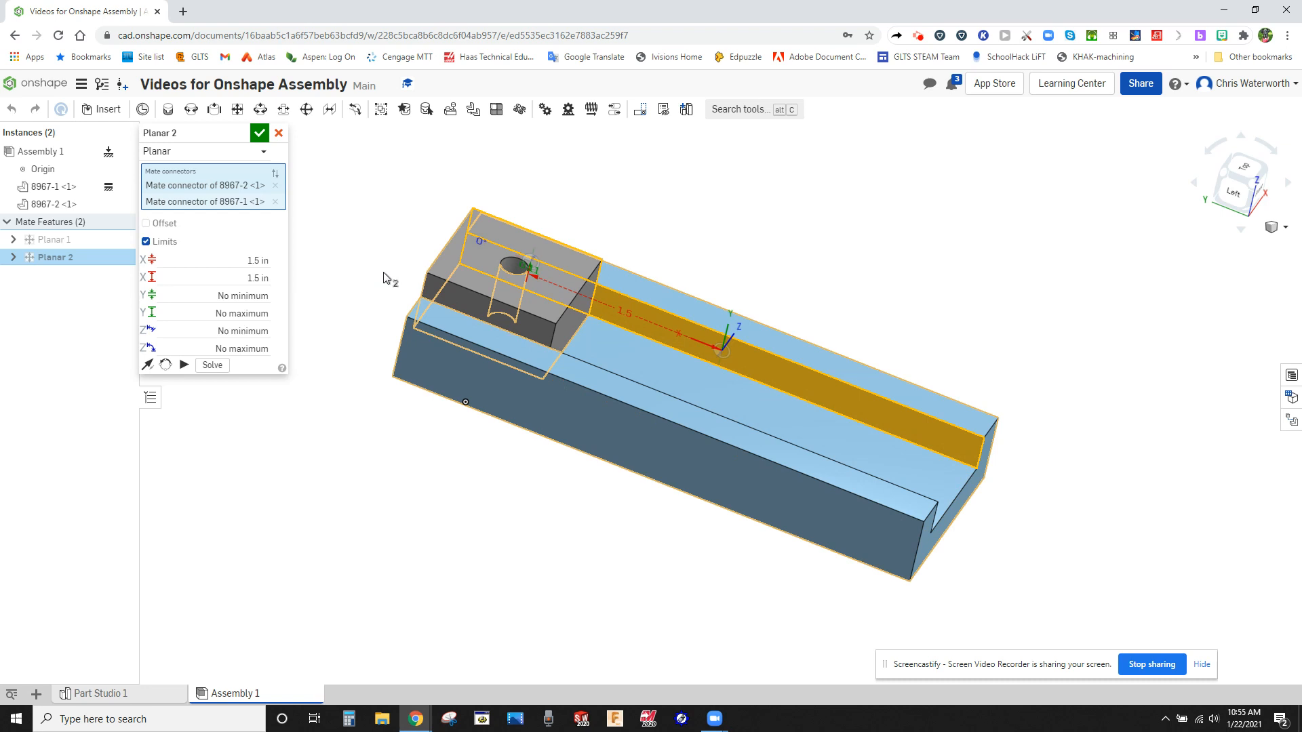
click(247, 279)
click(246, 280)
text(-)
key(Return)
click(262, 264)
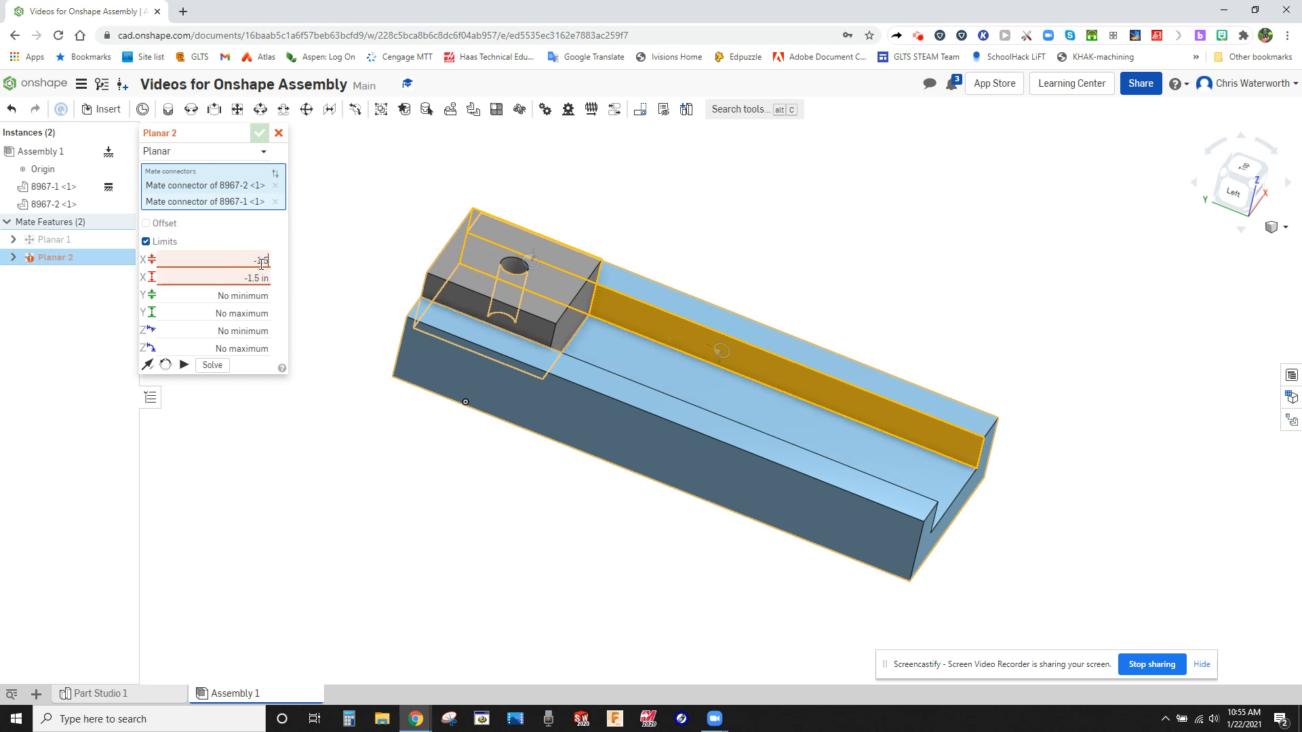
text(-)
key(Return)
Set the X maximum distance of the Planar 2 mate to 1.5 in and accept the mate
click(257, 277)
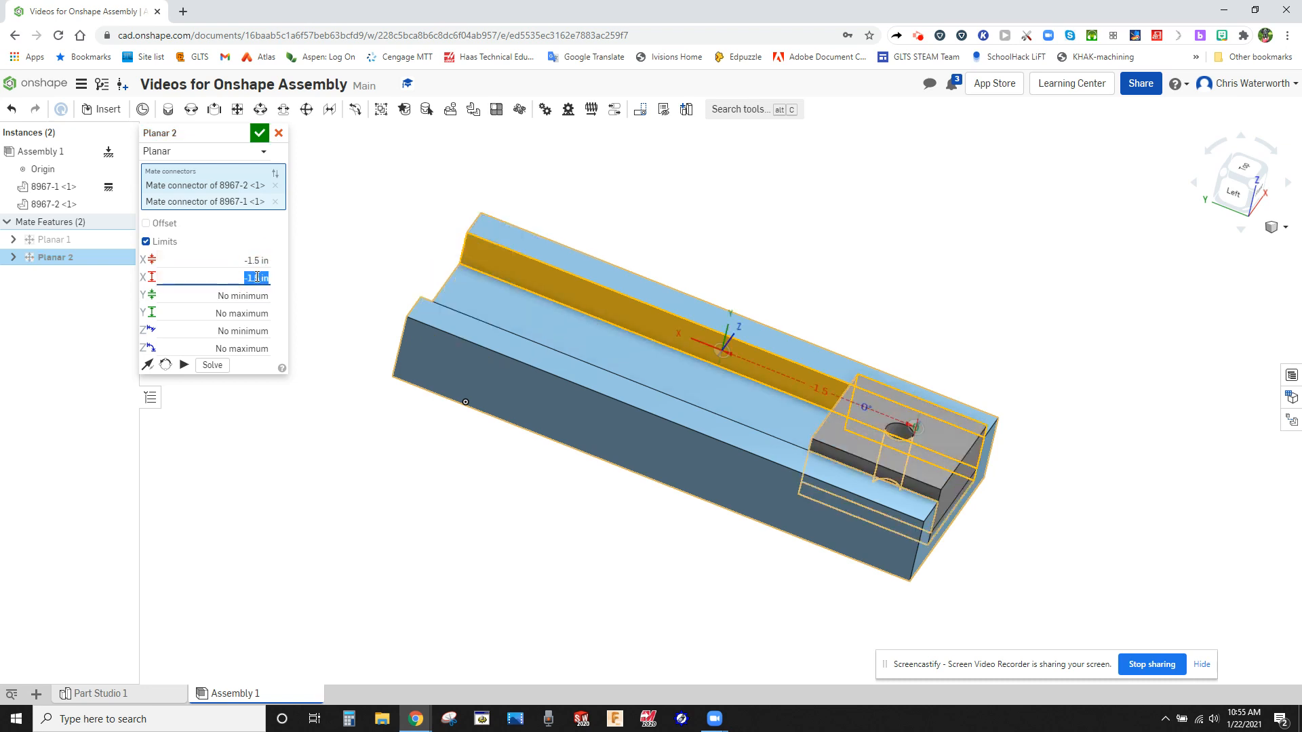
text(1.5)
key(Return)
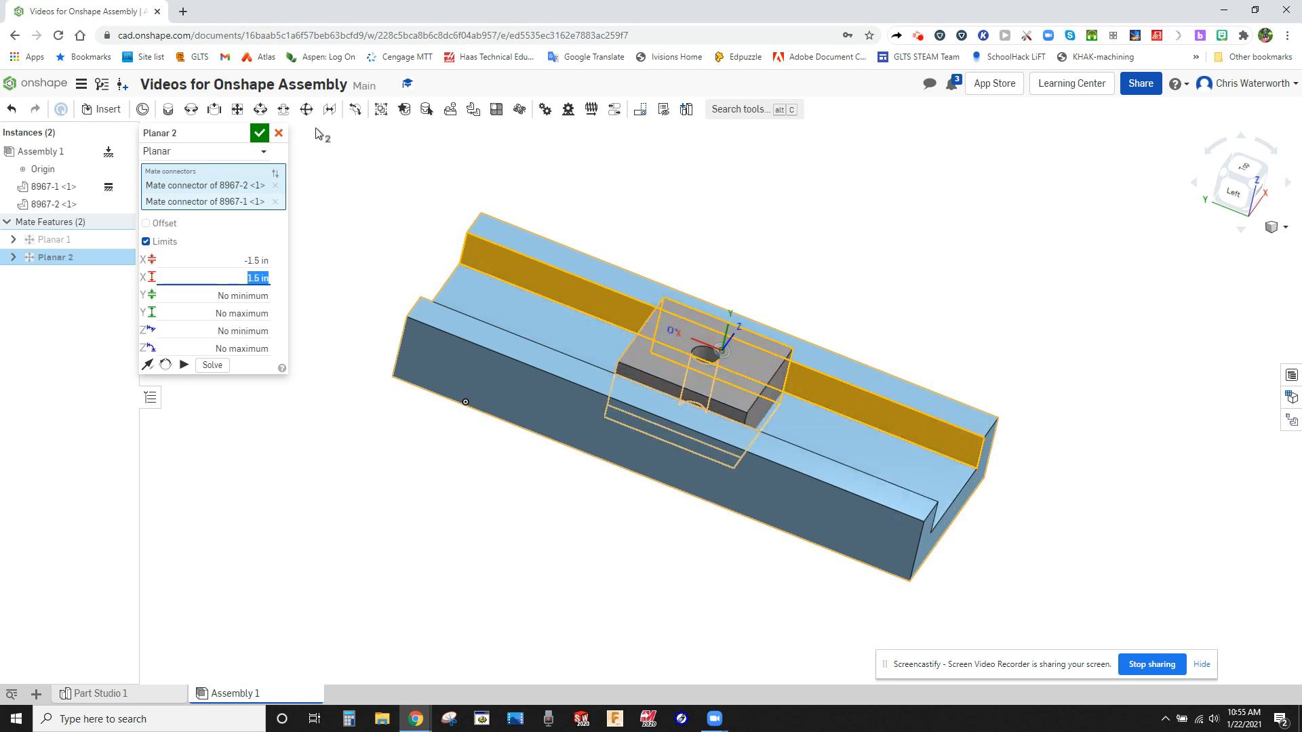
click(260, 133)
Test the travel limits by sliding the block to both ends of the rail's channel and viewing it from different angles
drag(655, 337, 940, 435)
right_drag(1021, 483, 974, 474)
click(588, 271)
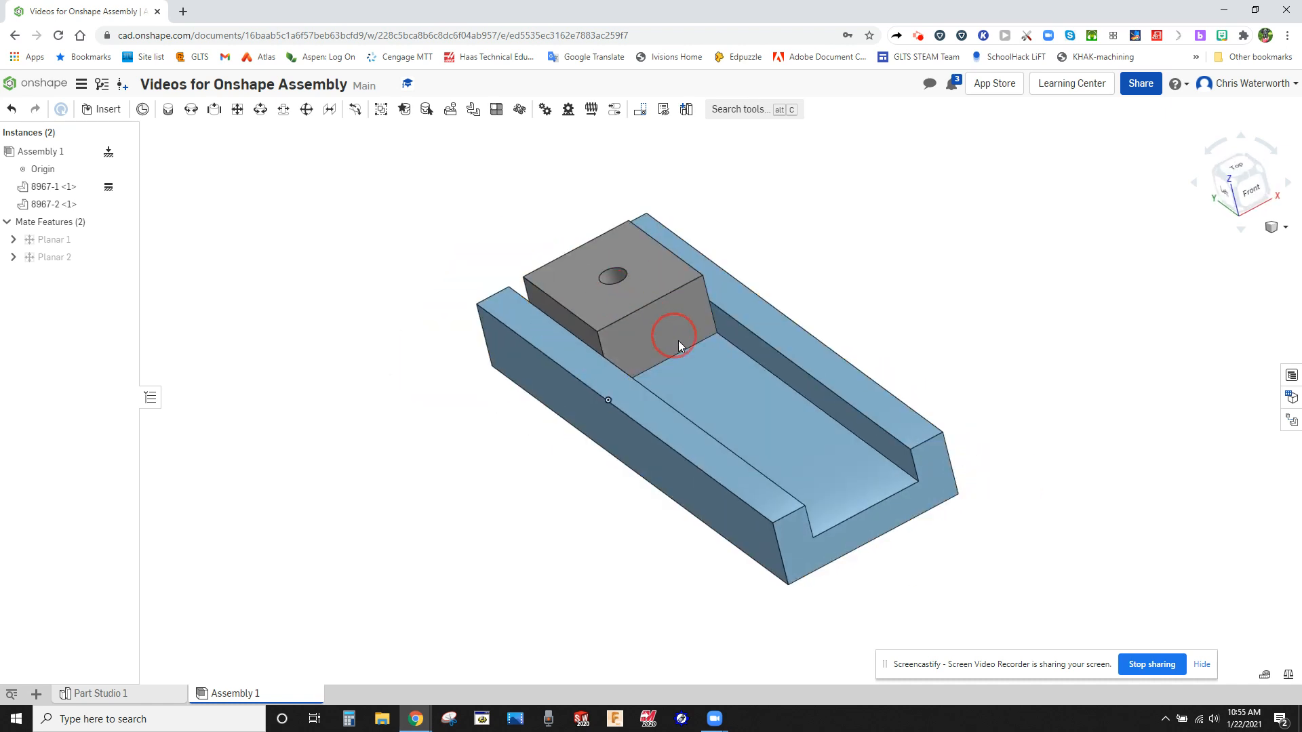
right_drag(671, 343, 718, 351)
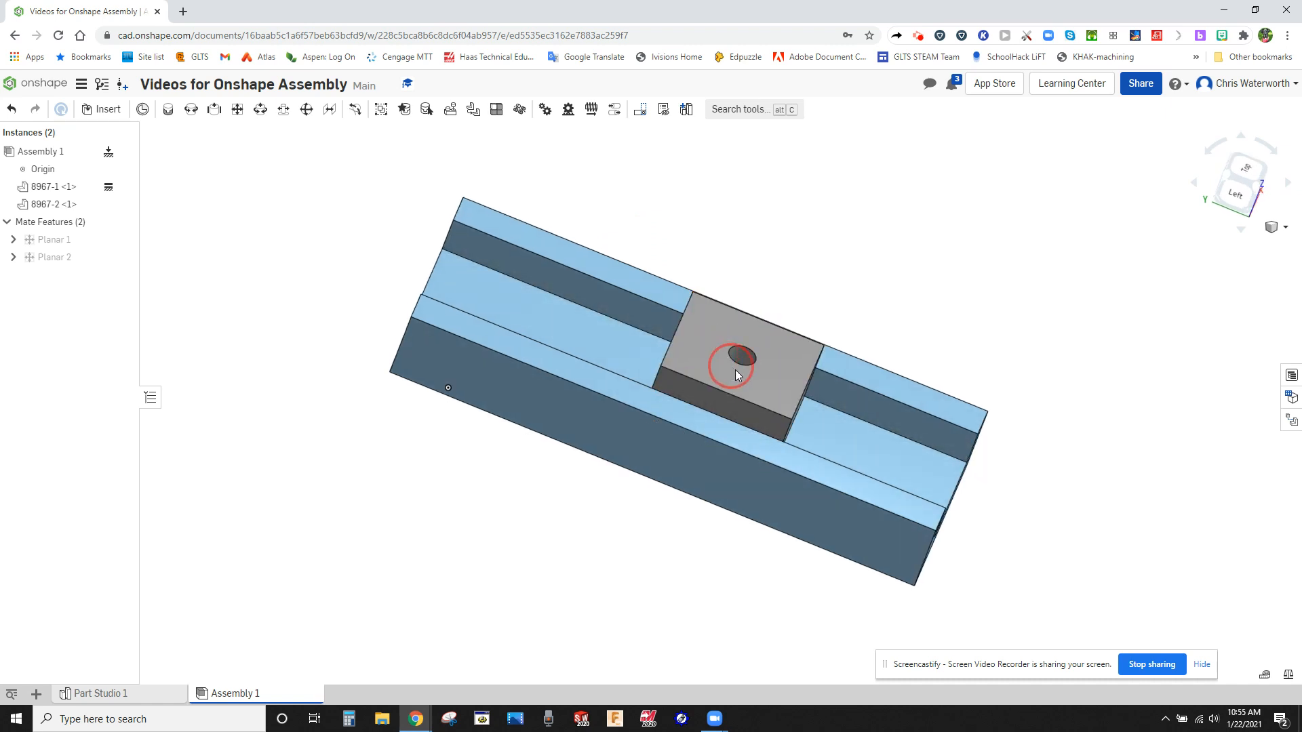
drag(711, 370, 1000, 466)
drag(563, 361, 1075, 522)
right_drag(1073, 523, 1011, 511)
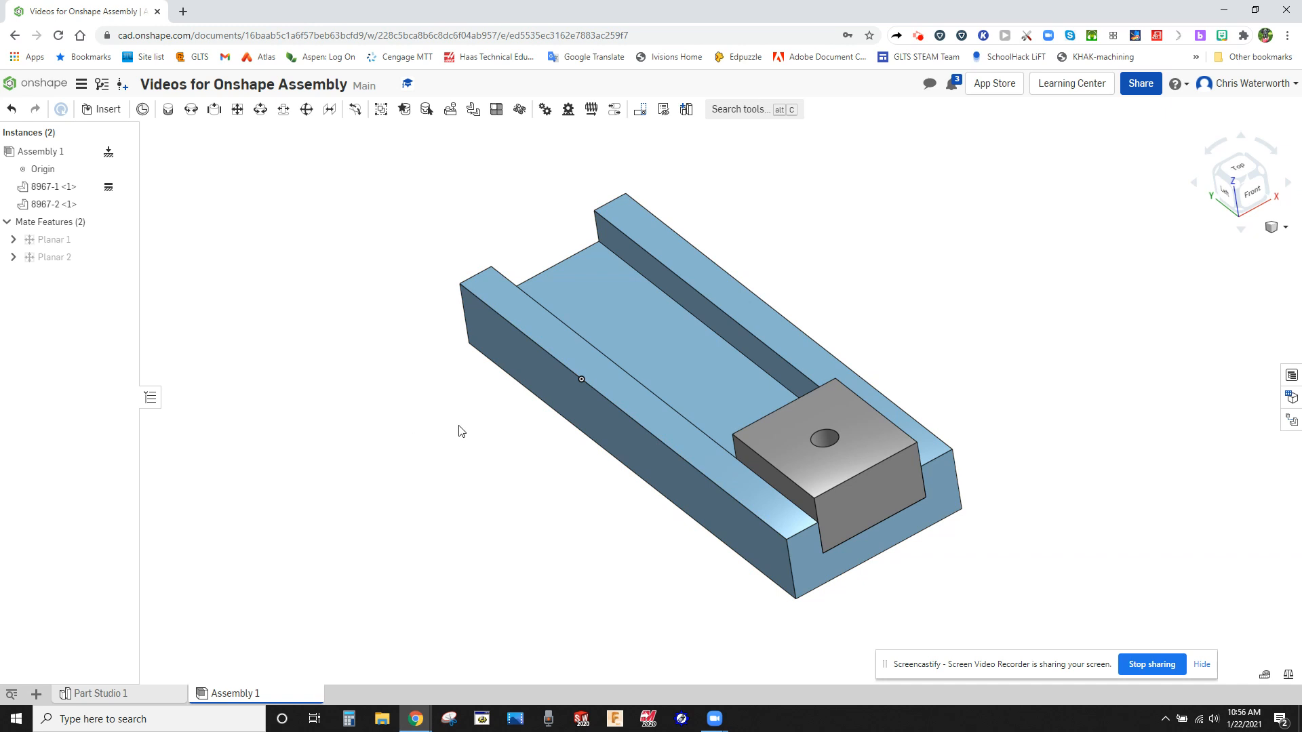
Return to Part Studio 1 and view the whole rail and slider block
click(131, 697)
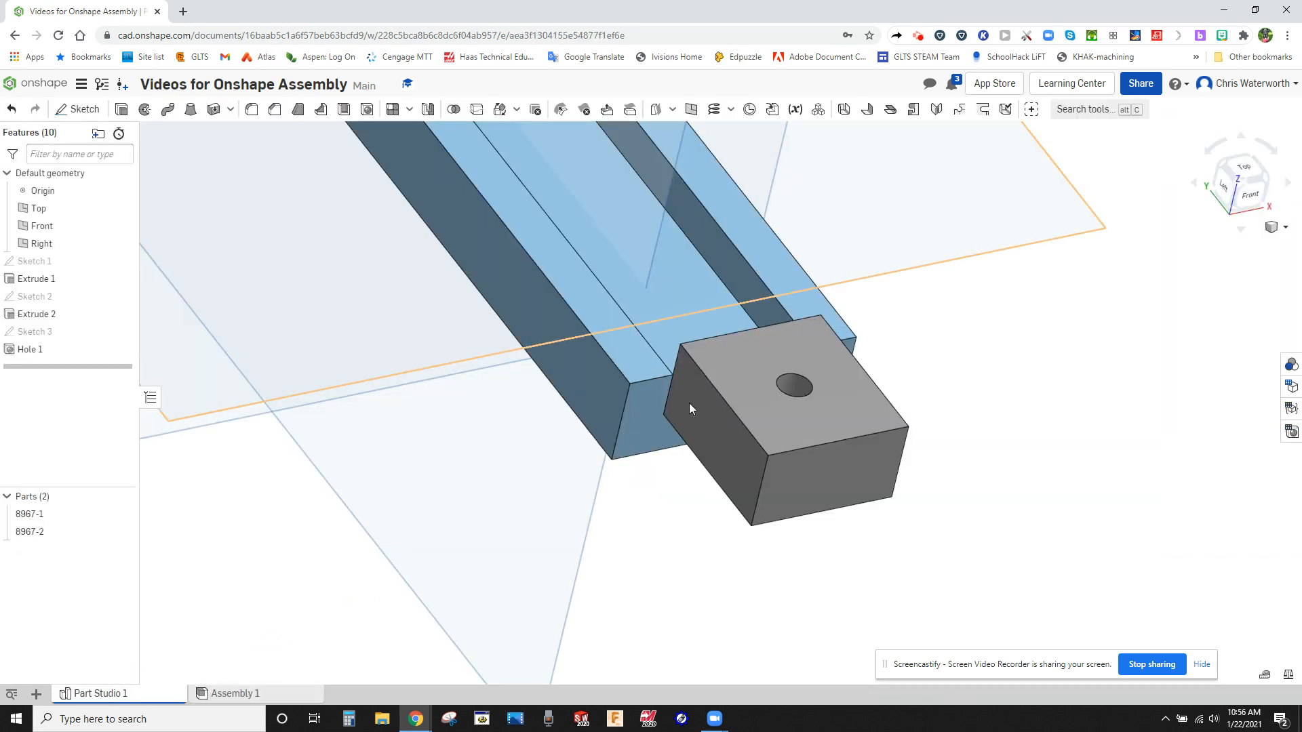
scroll(653, 501, down, 1)
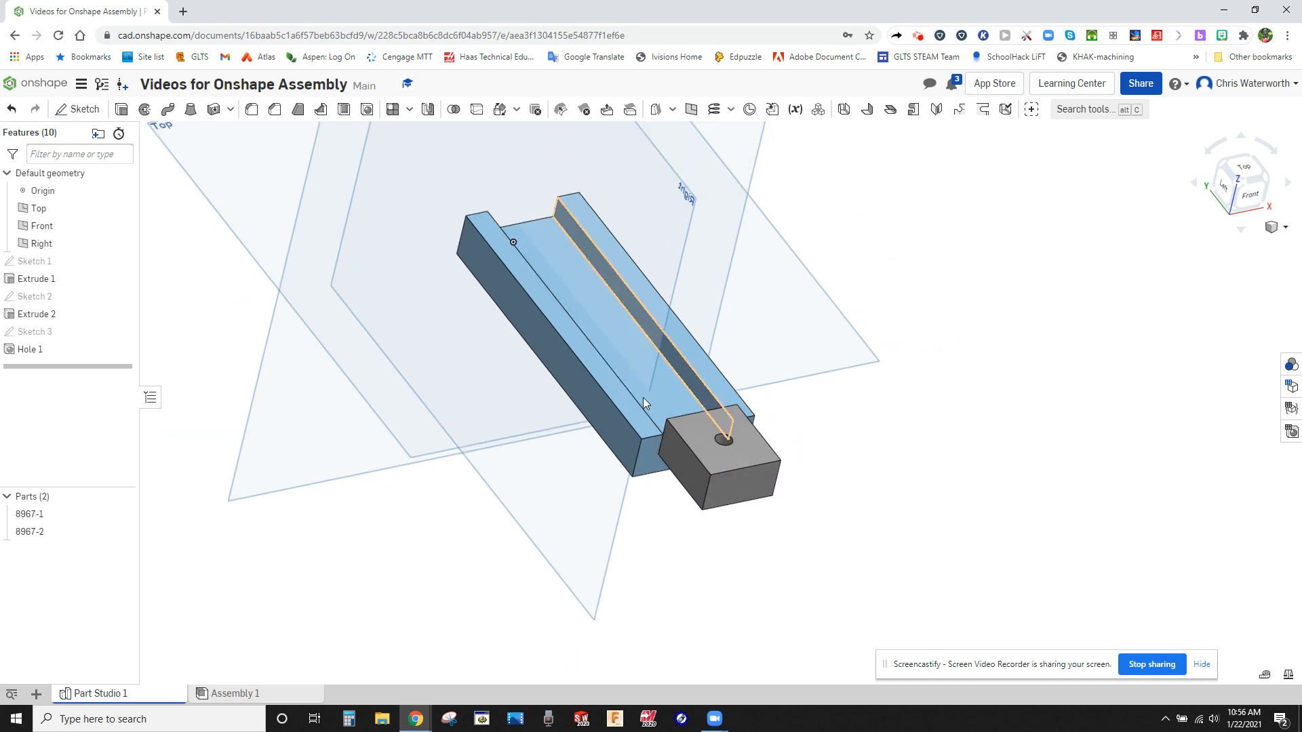